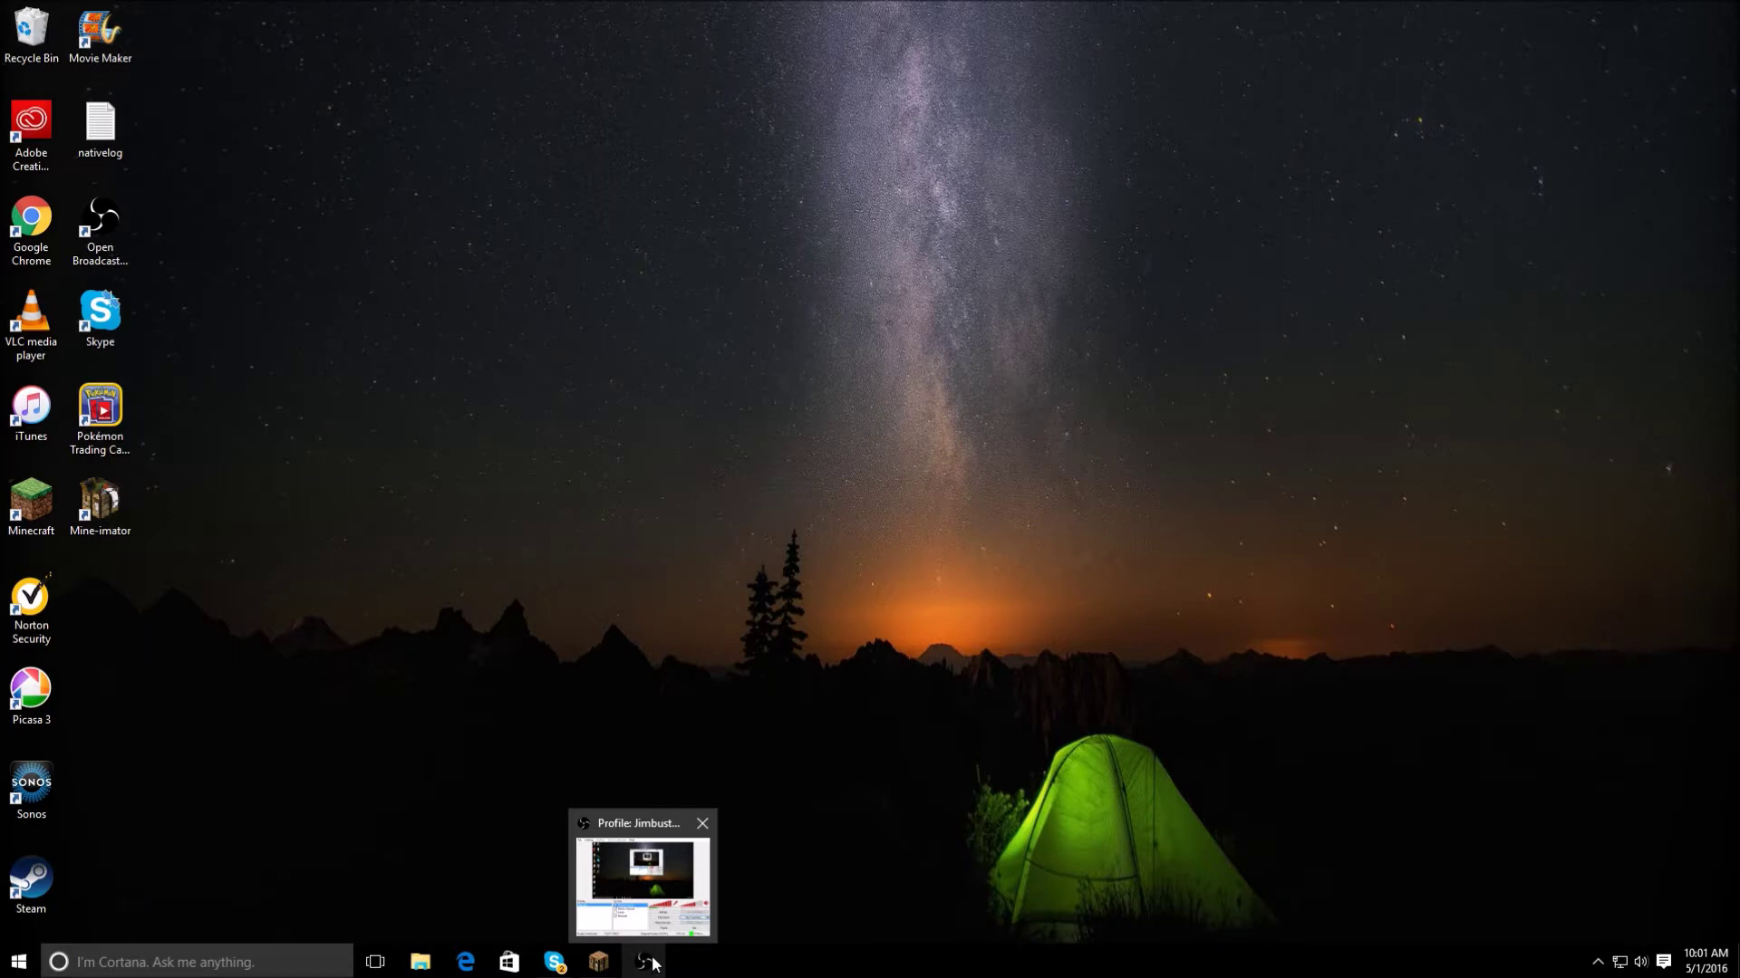
Switch to Open Broadcaster Software and look over the Encoding settings, closing them without changes.
mouse_move(640, 879)
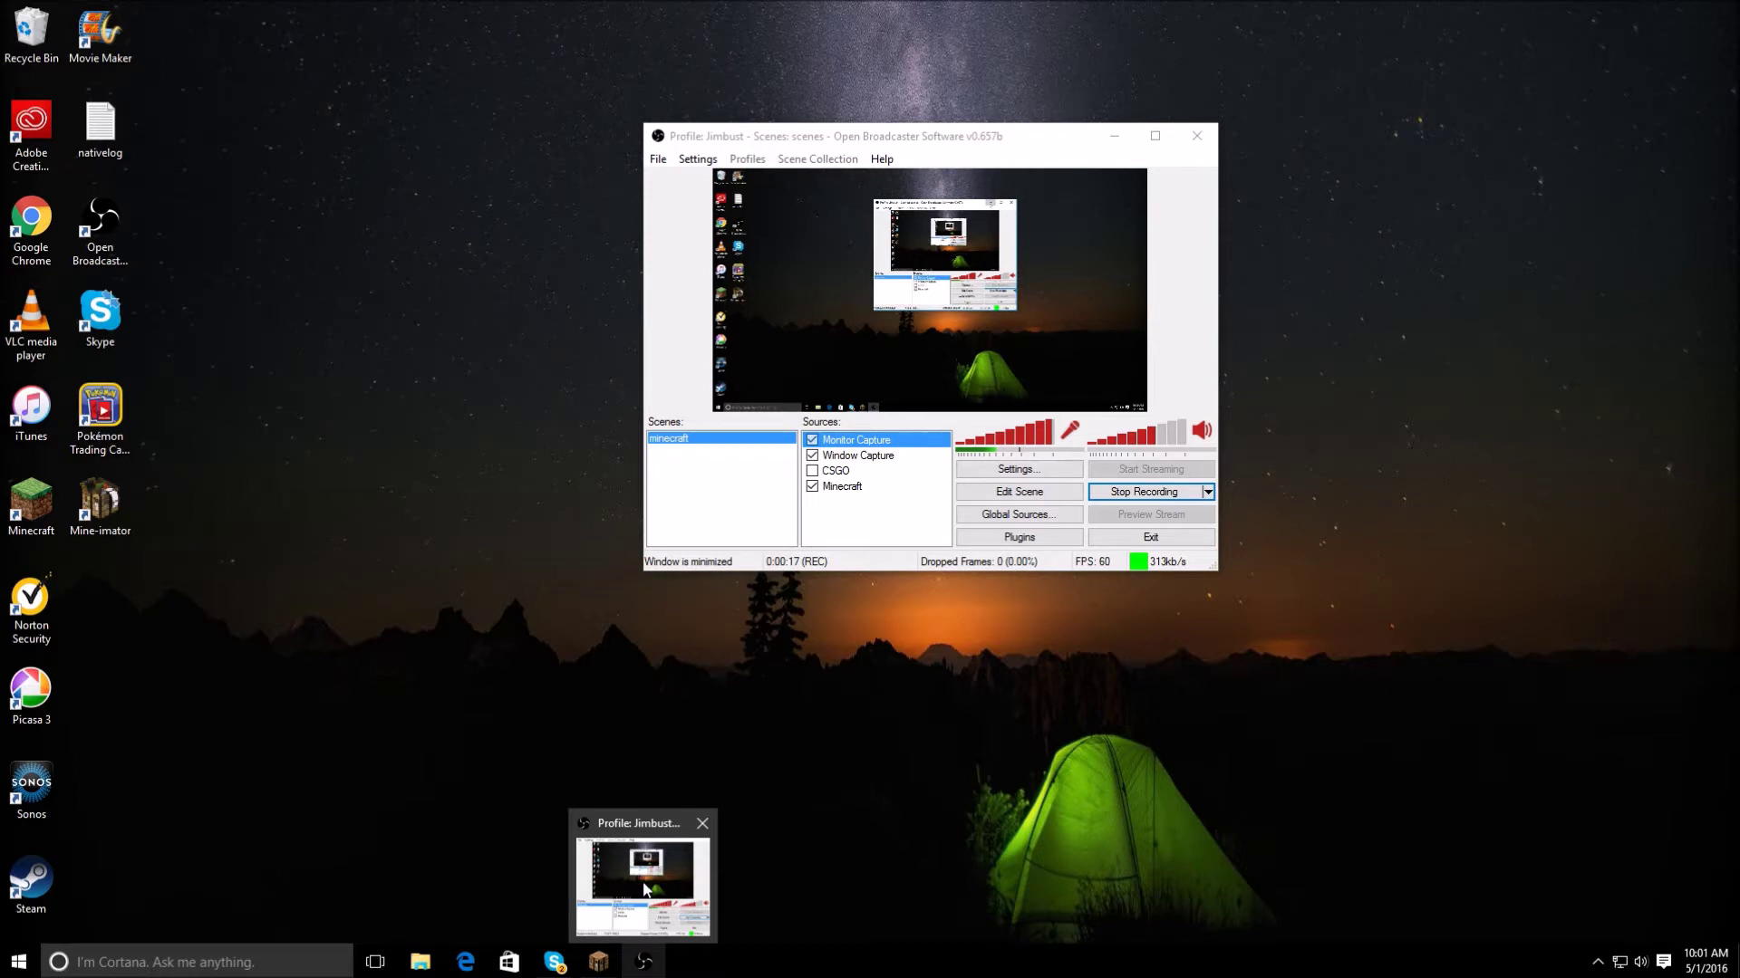
click(646, 890)
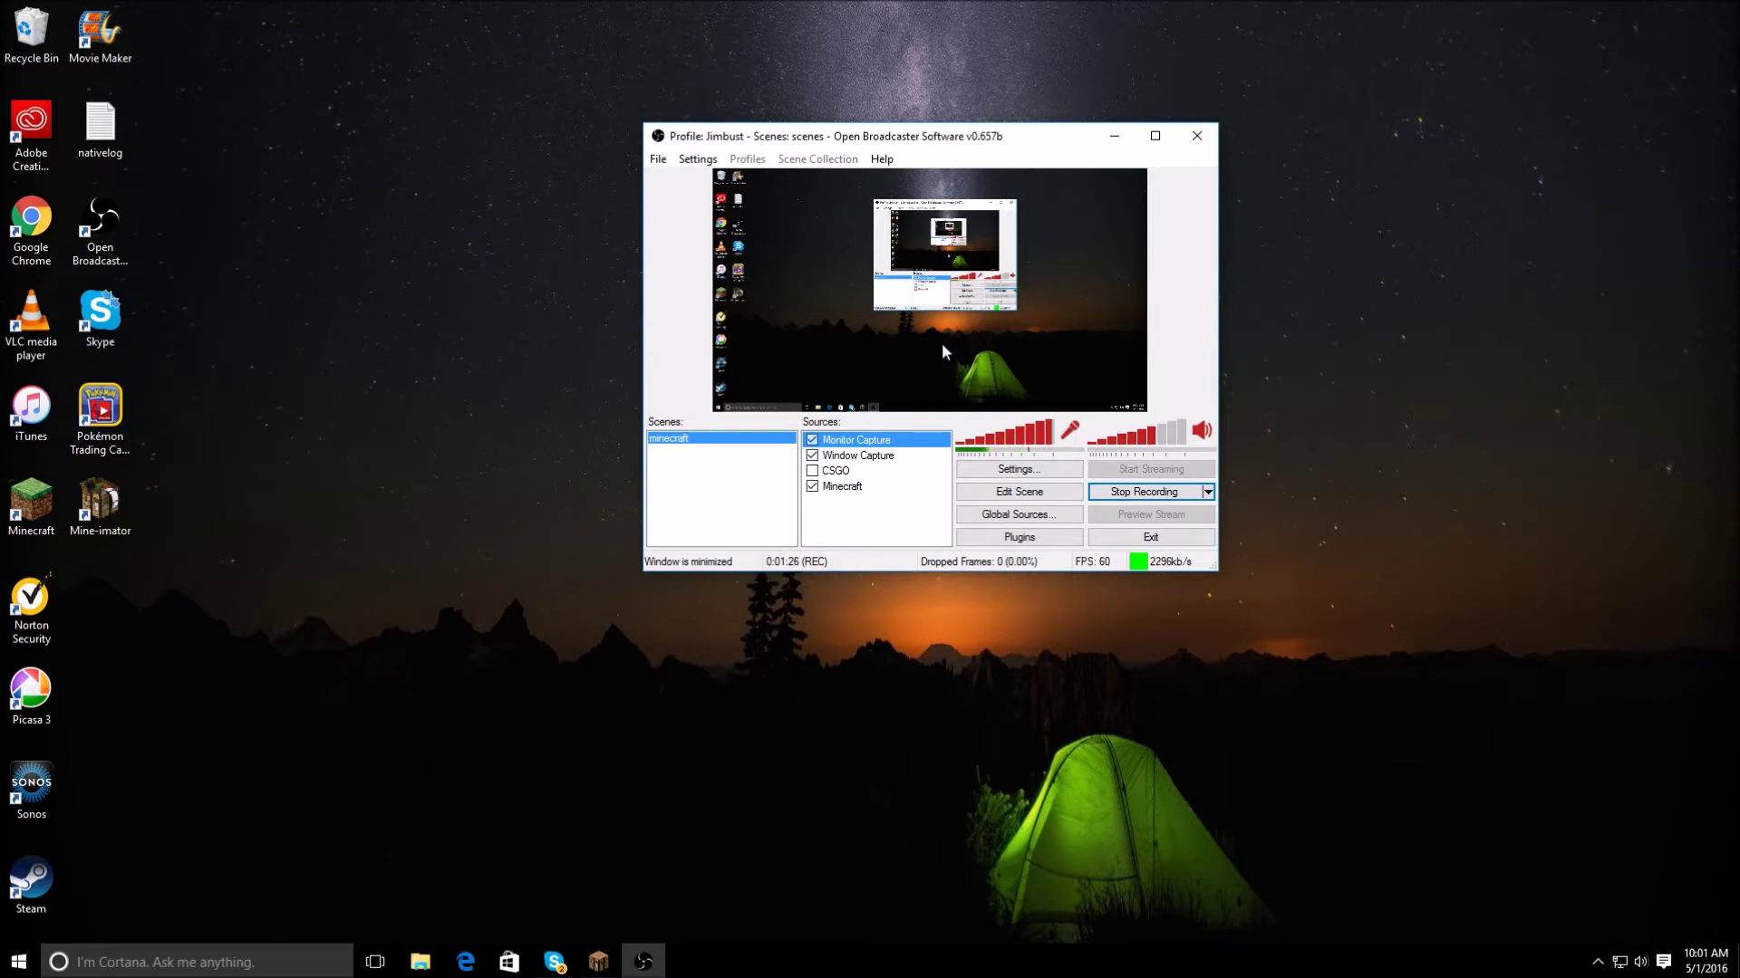
click(1006, 469)
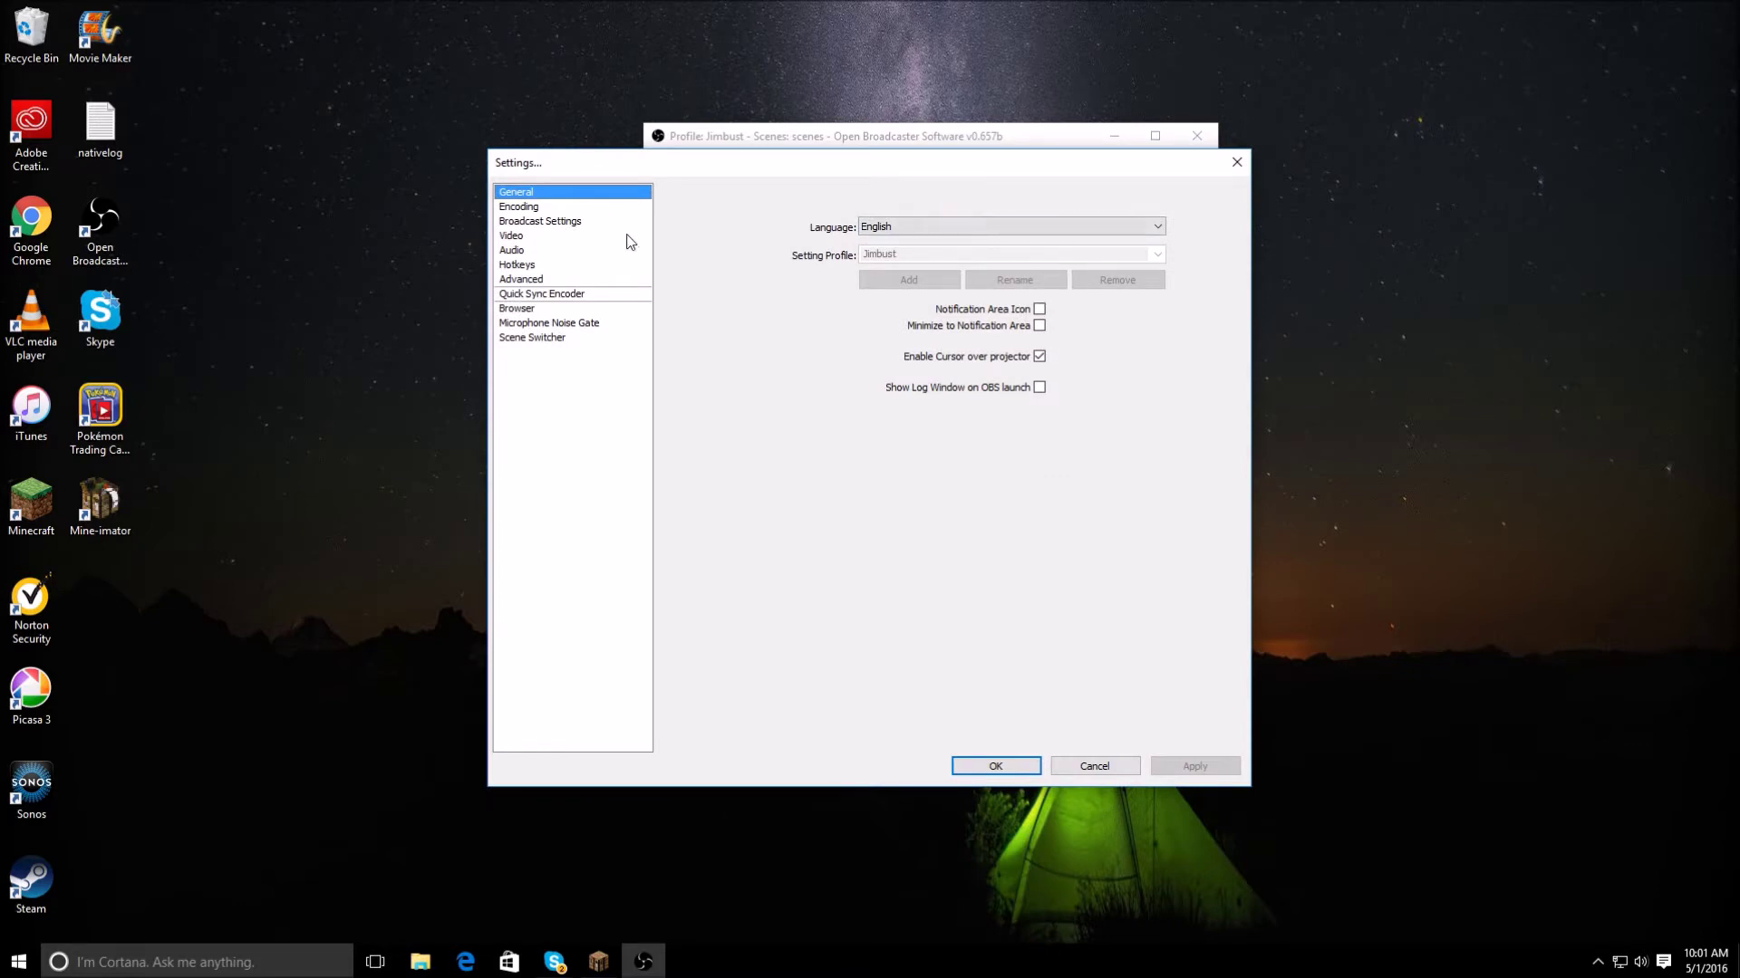
click(539, 206)
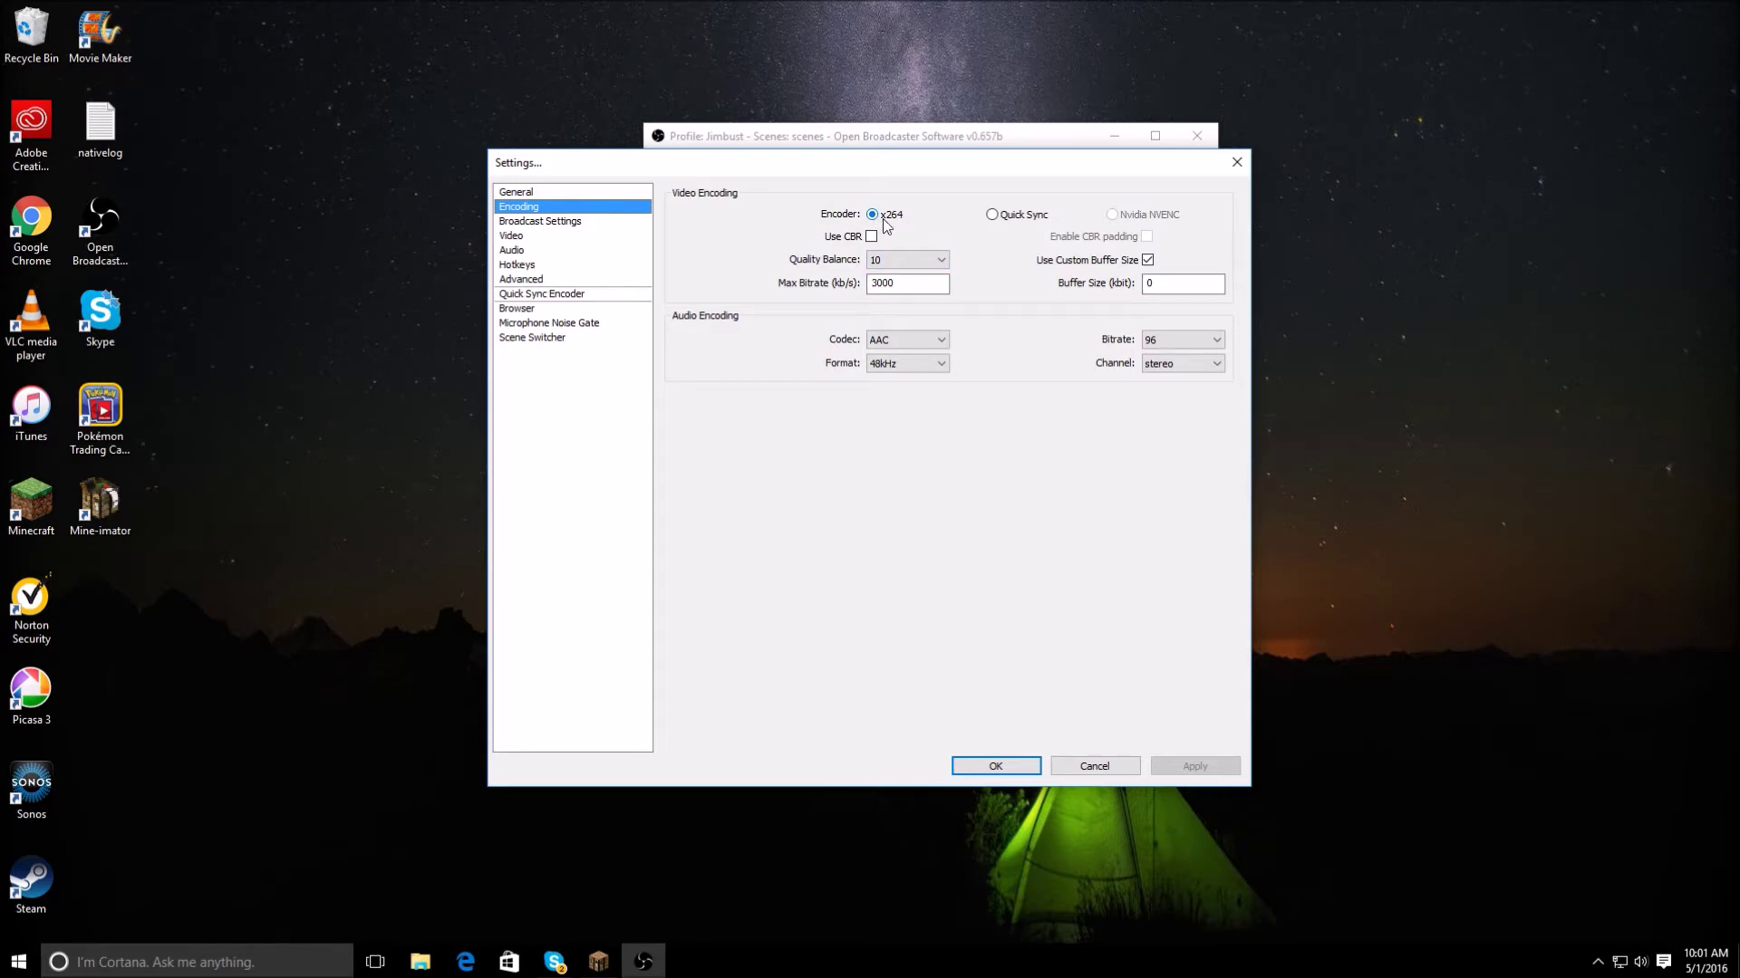
click(990, 765)
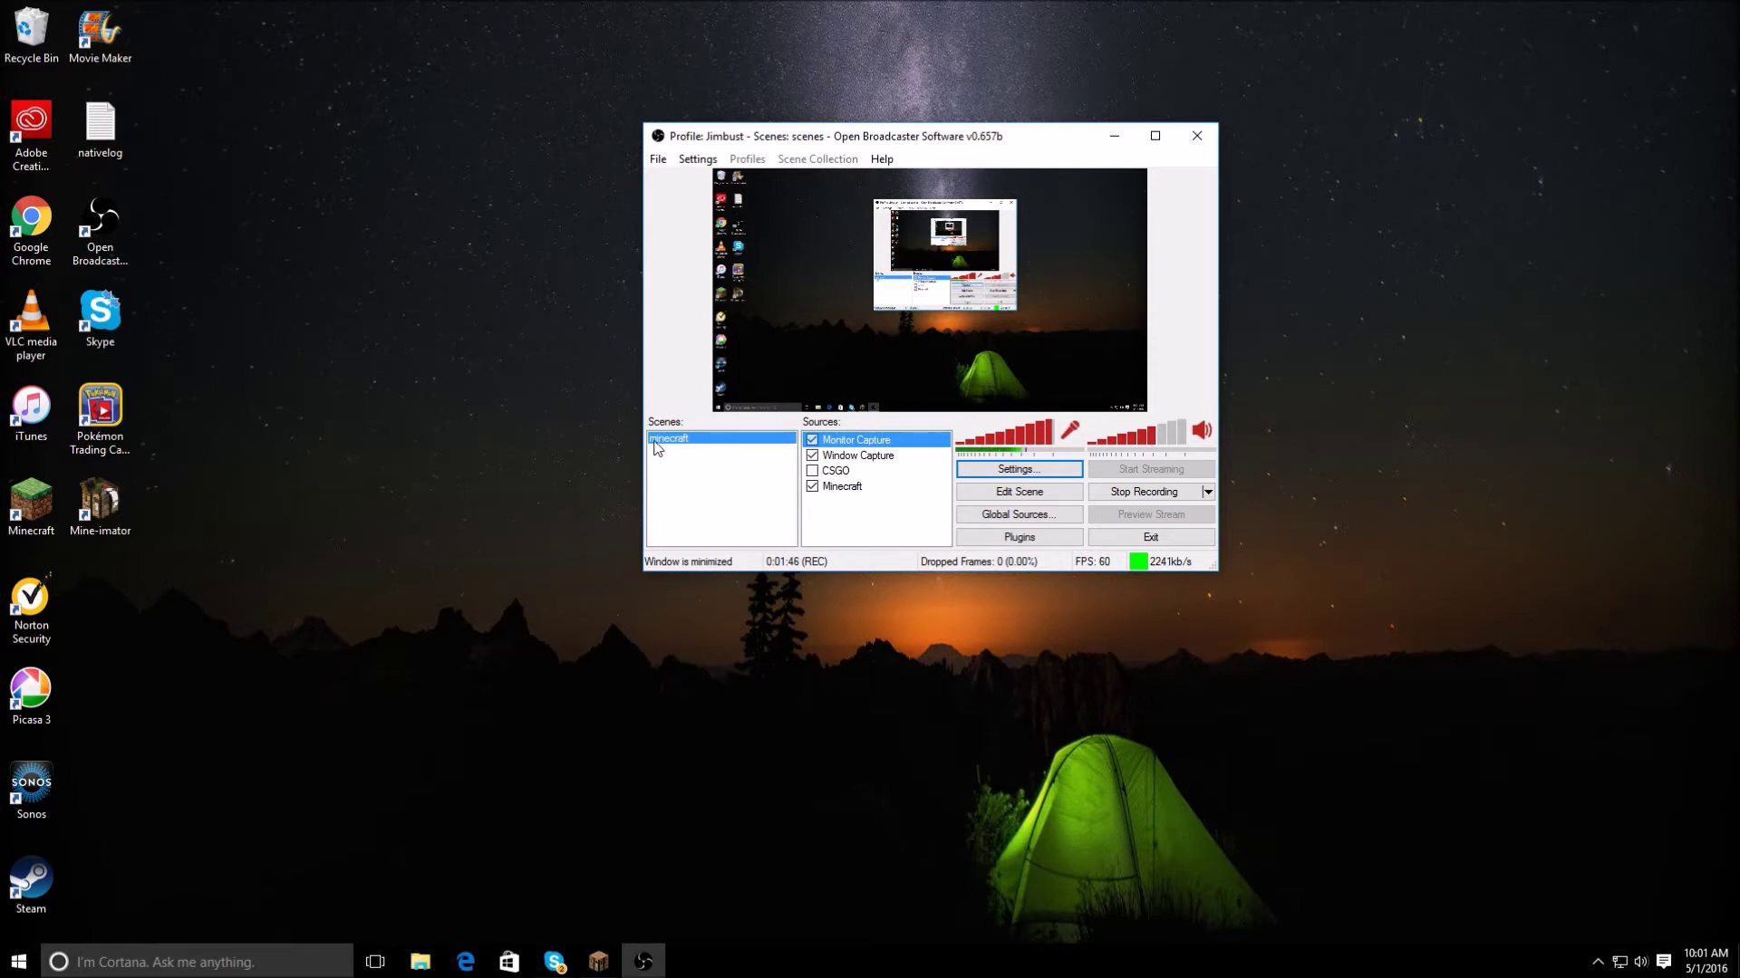
Add a new scene named "skyp[e" to the scene list.
right_click(703, 500)
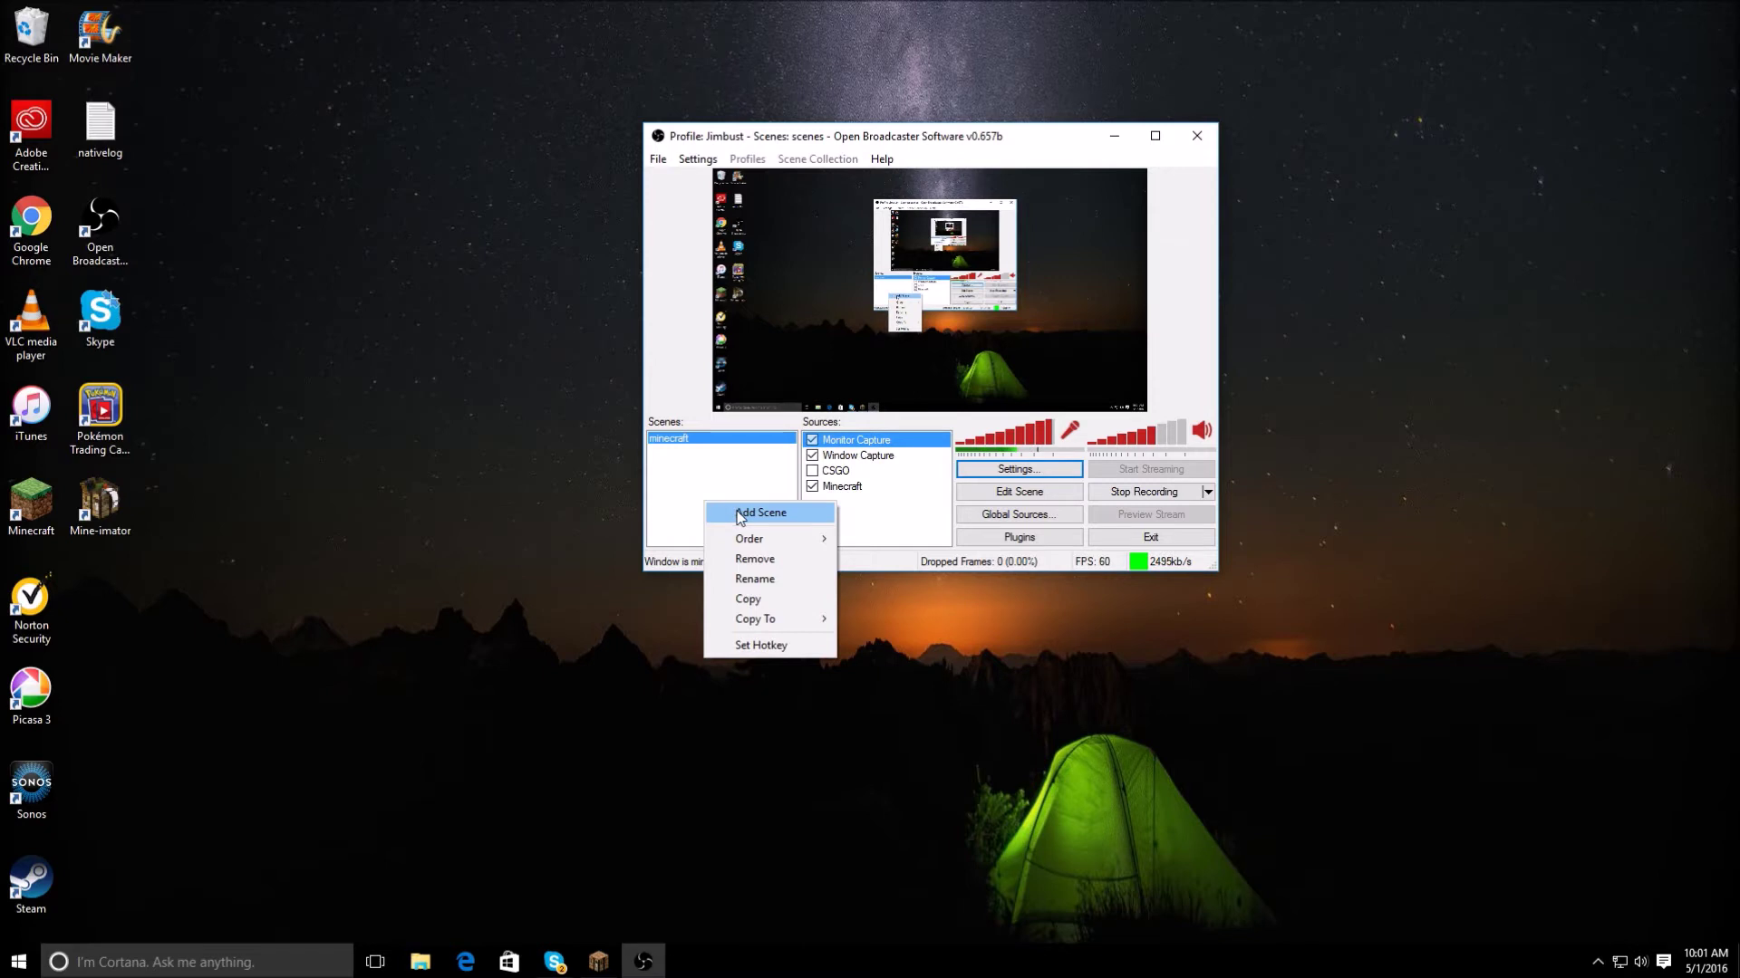
click(738, 514)
key(BackSpace)
text(skyp[e)
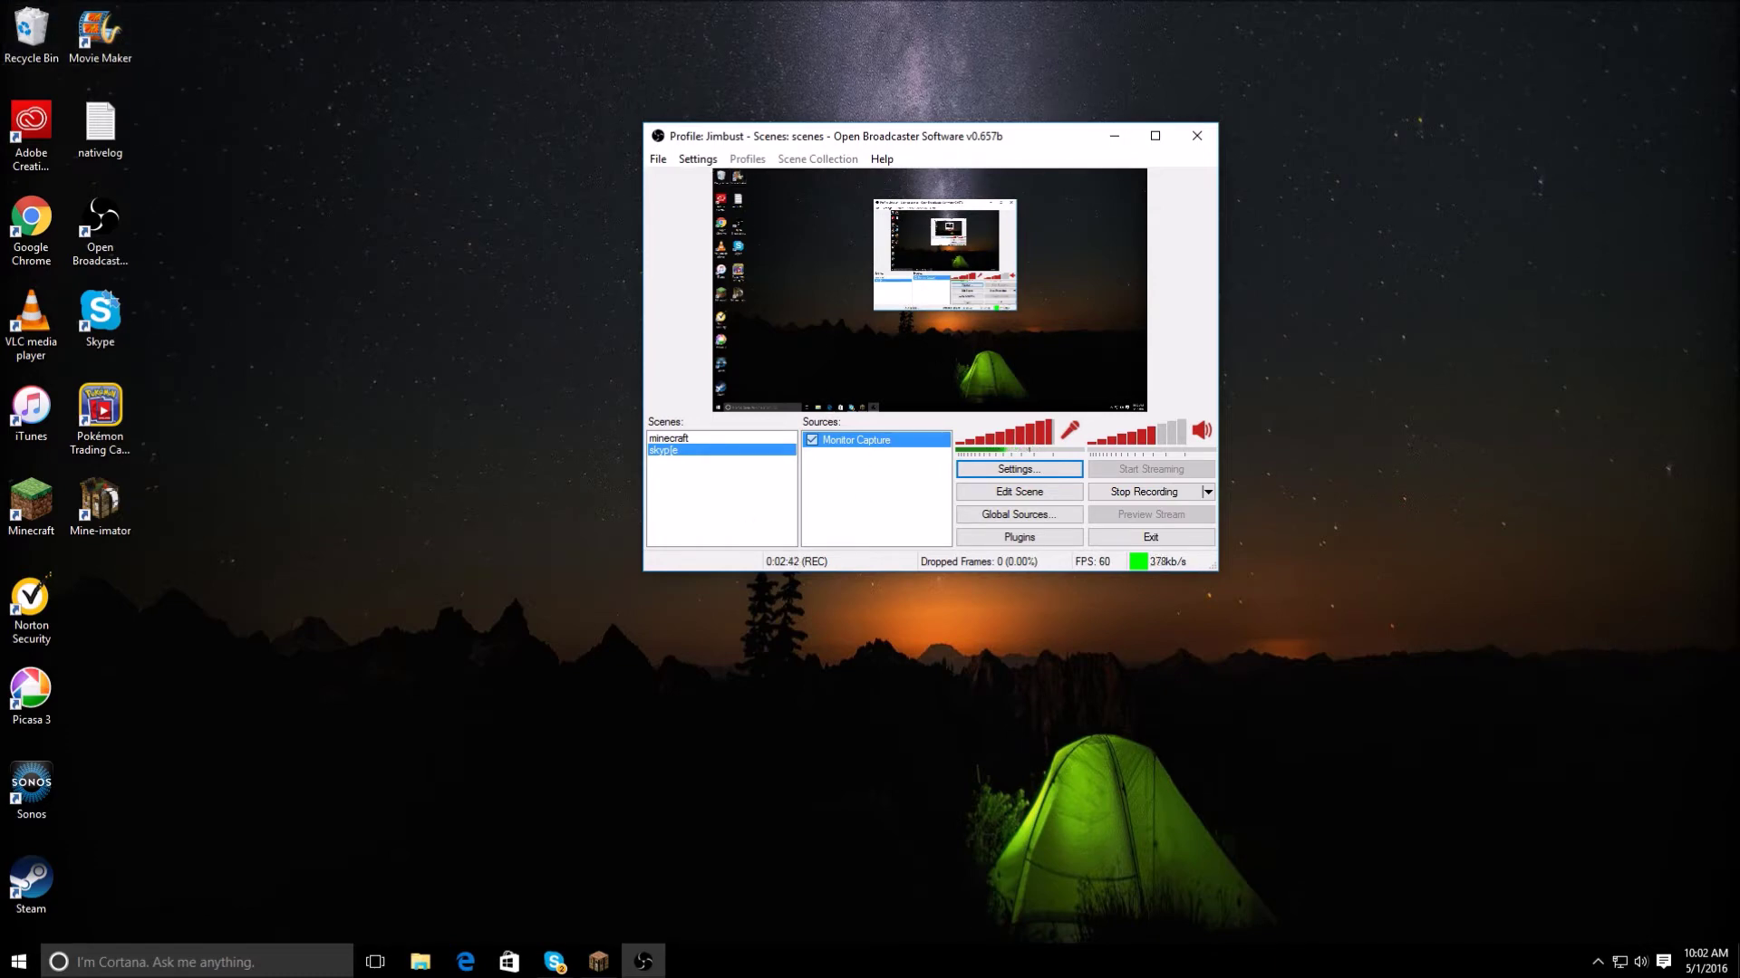
Add a Game Capture source named "Minecraft" to the new scene, choosing [explorer] as its application.
right_click(864, 500)
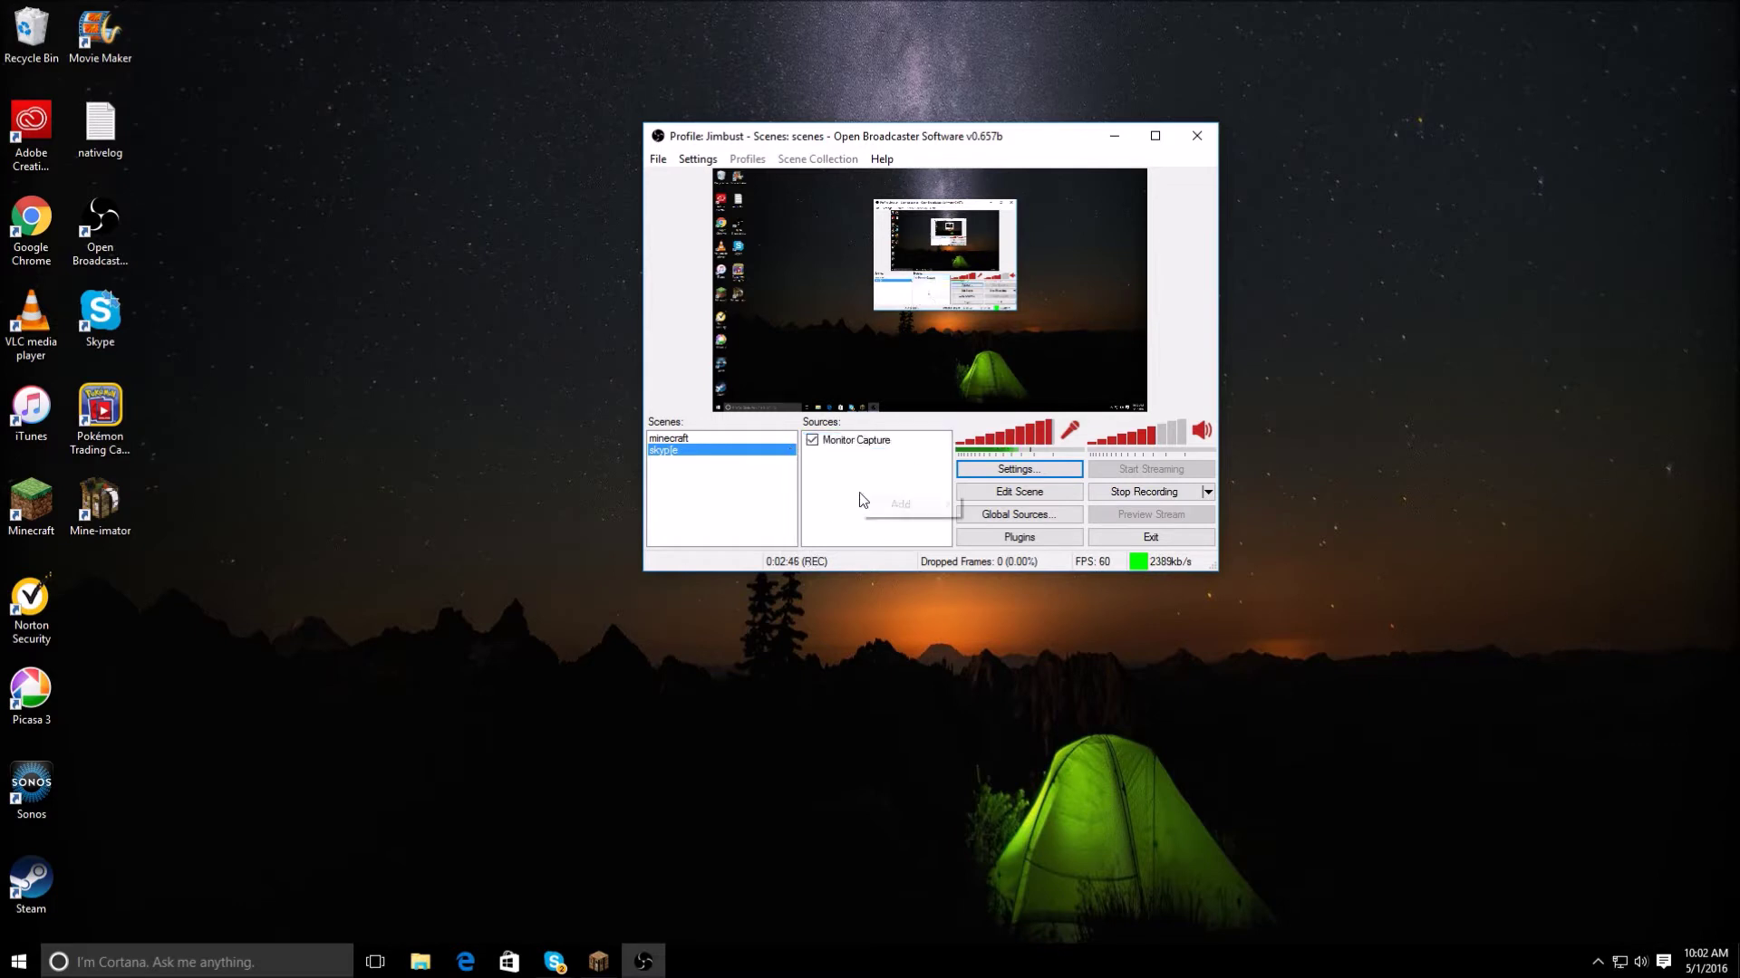
mouse_move(889, 504)
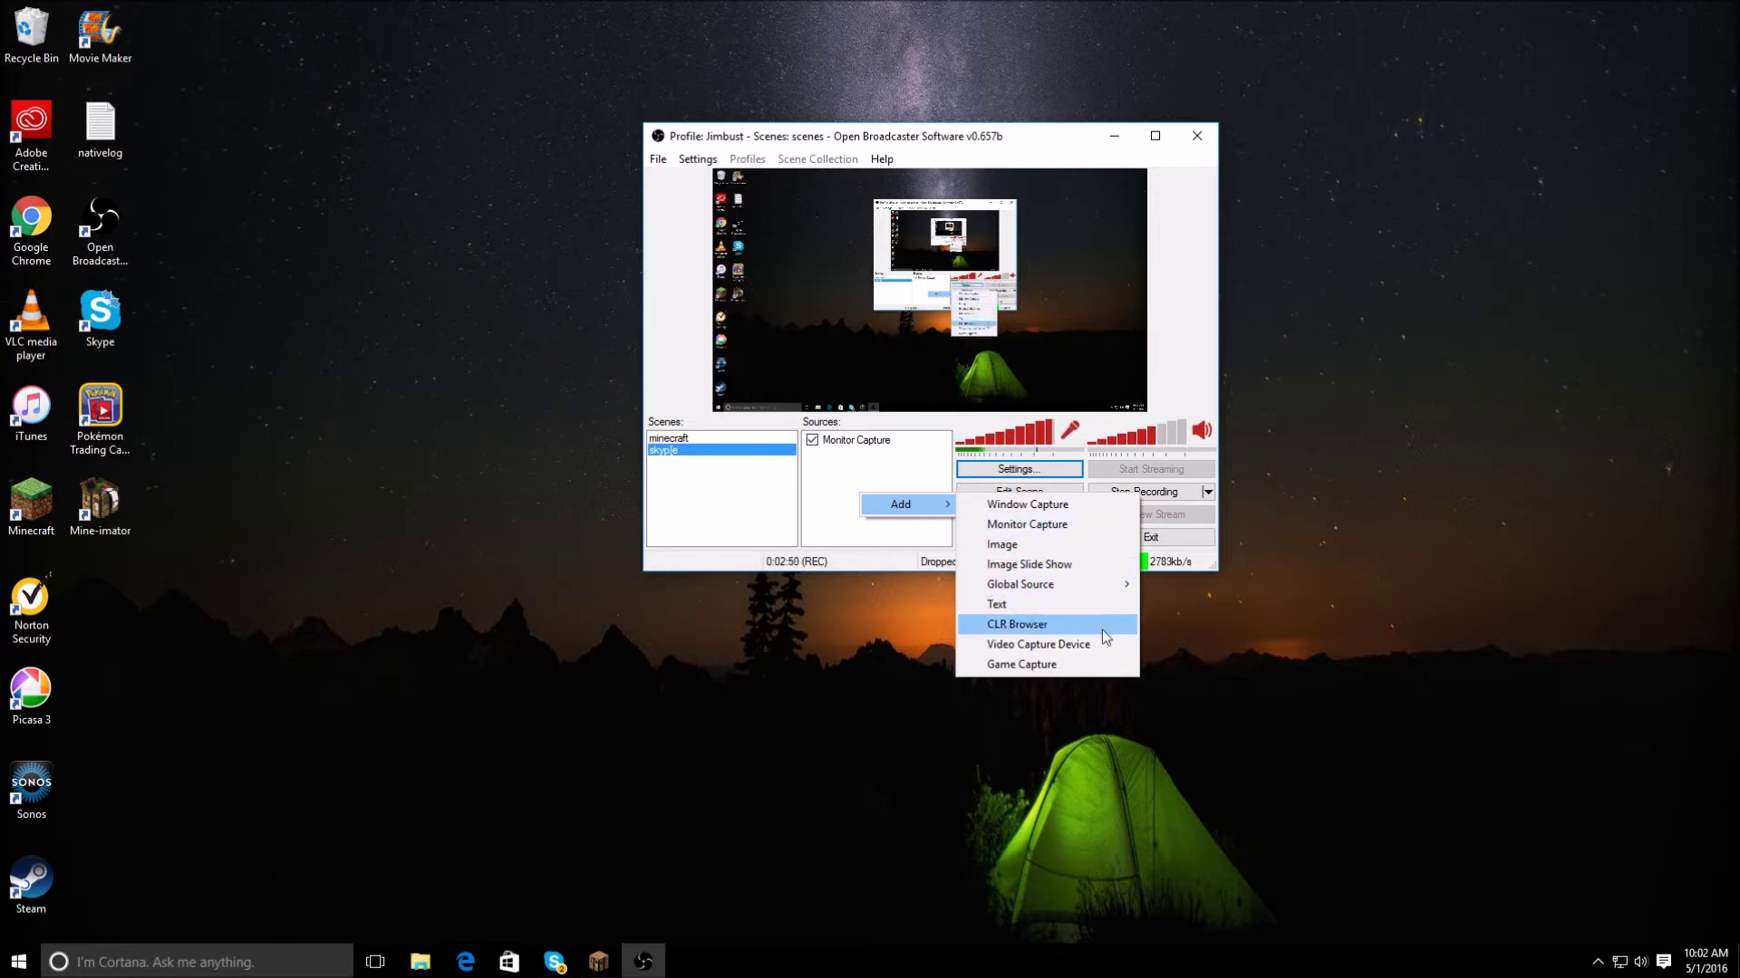
click(1112, 666)
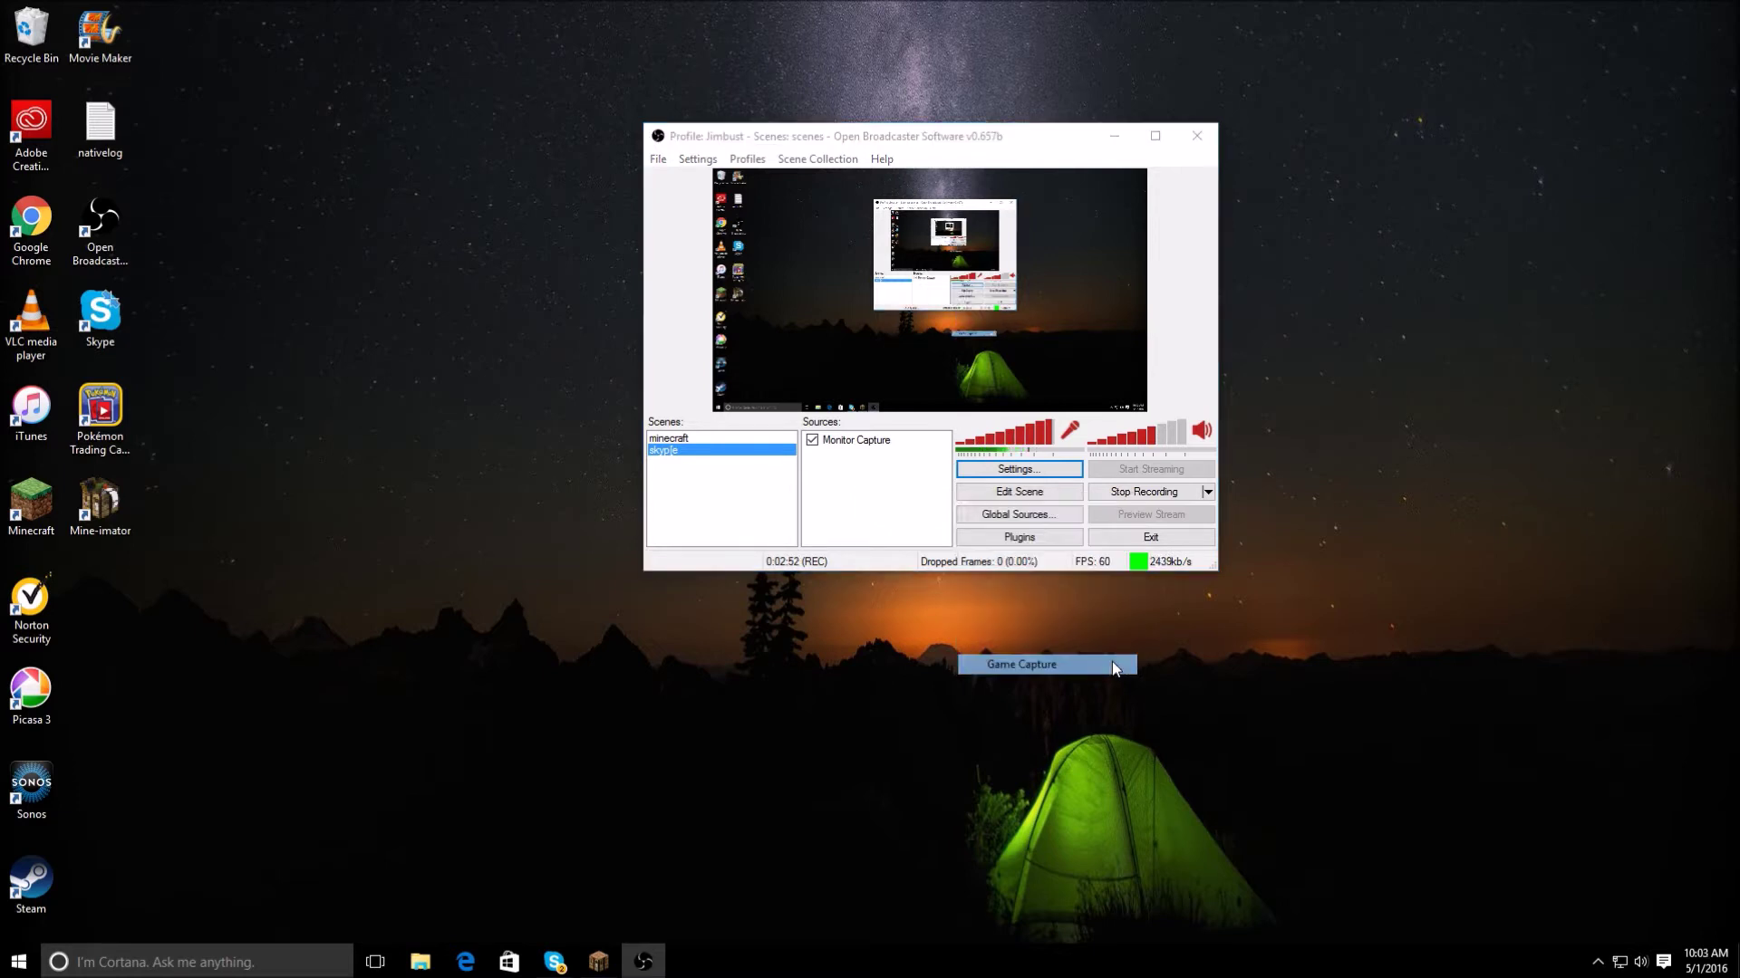
key(BackSpace)
text(Minecaf)
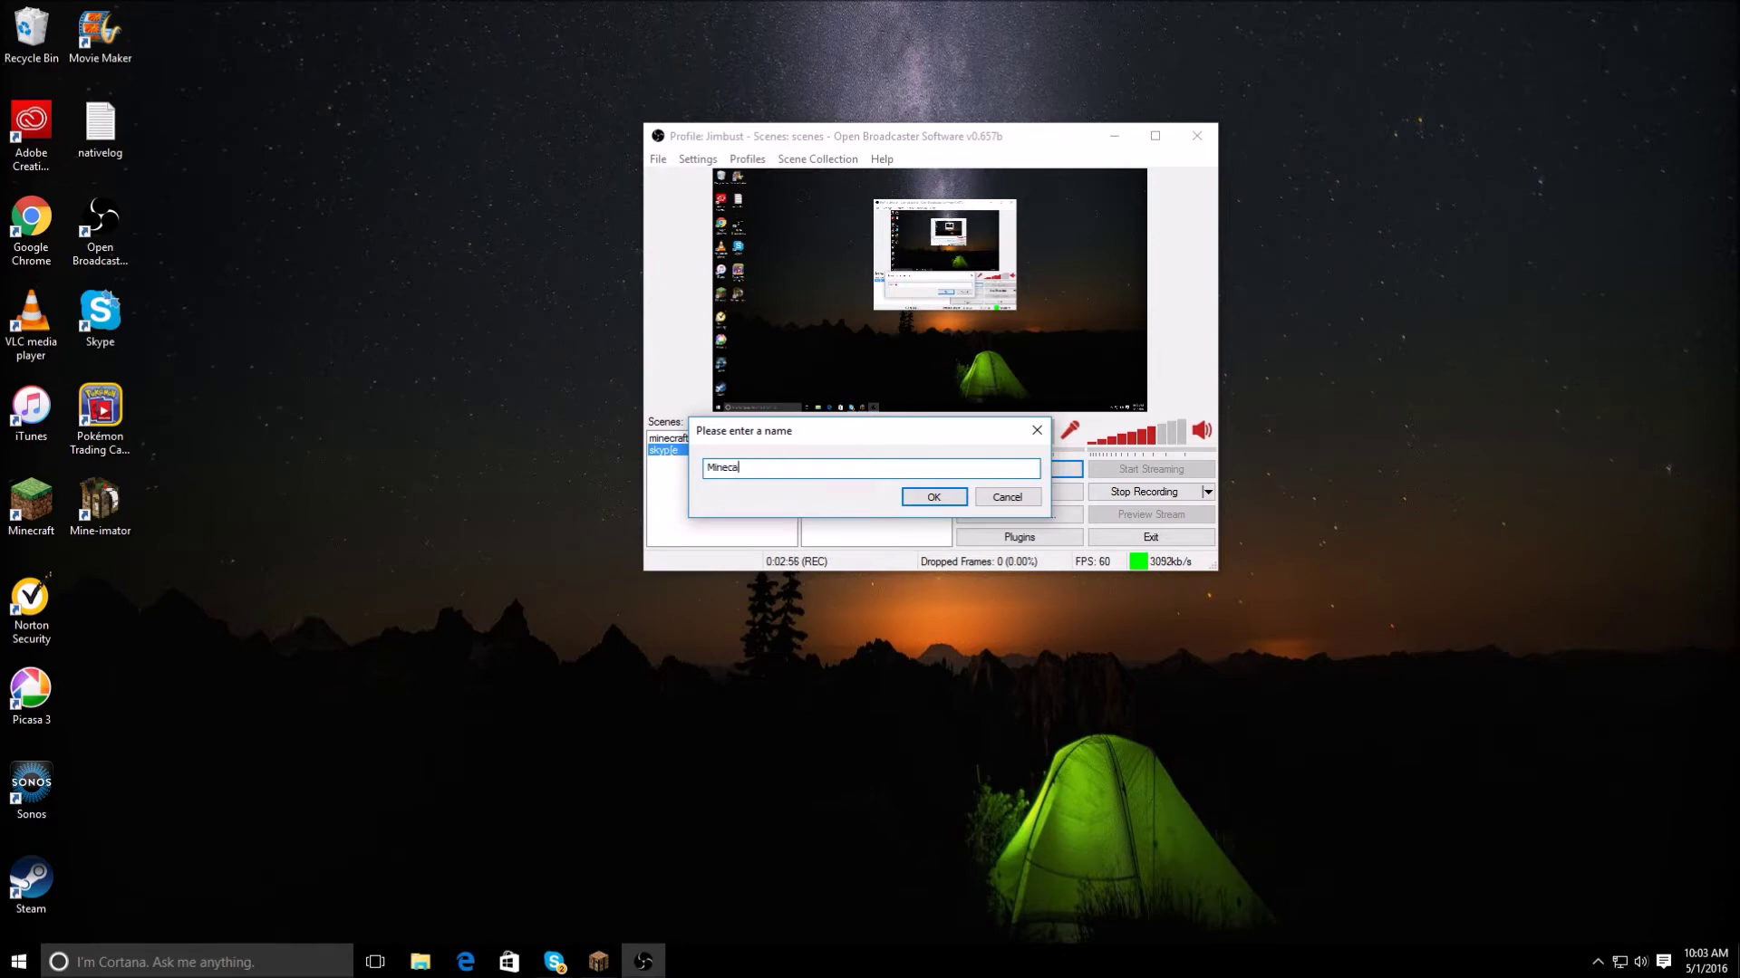
key(BackSpace)
key(BackSpace)
text(raft)
click(933, 496)
click(871, 237)
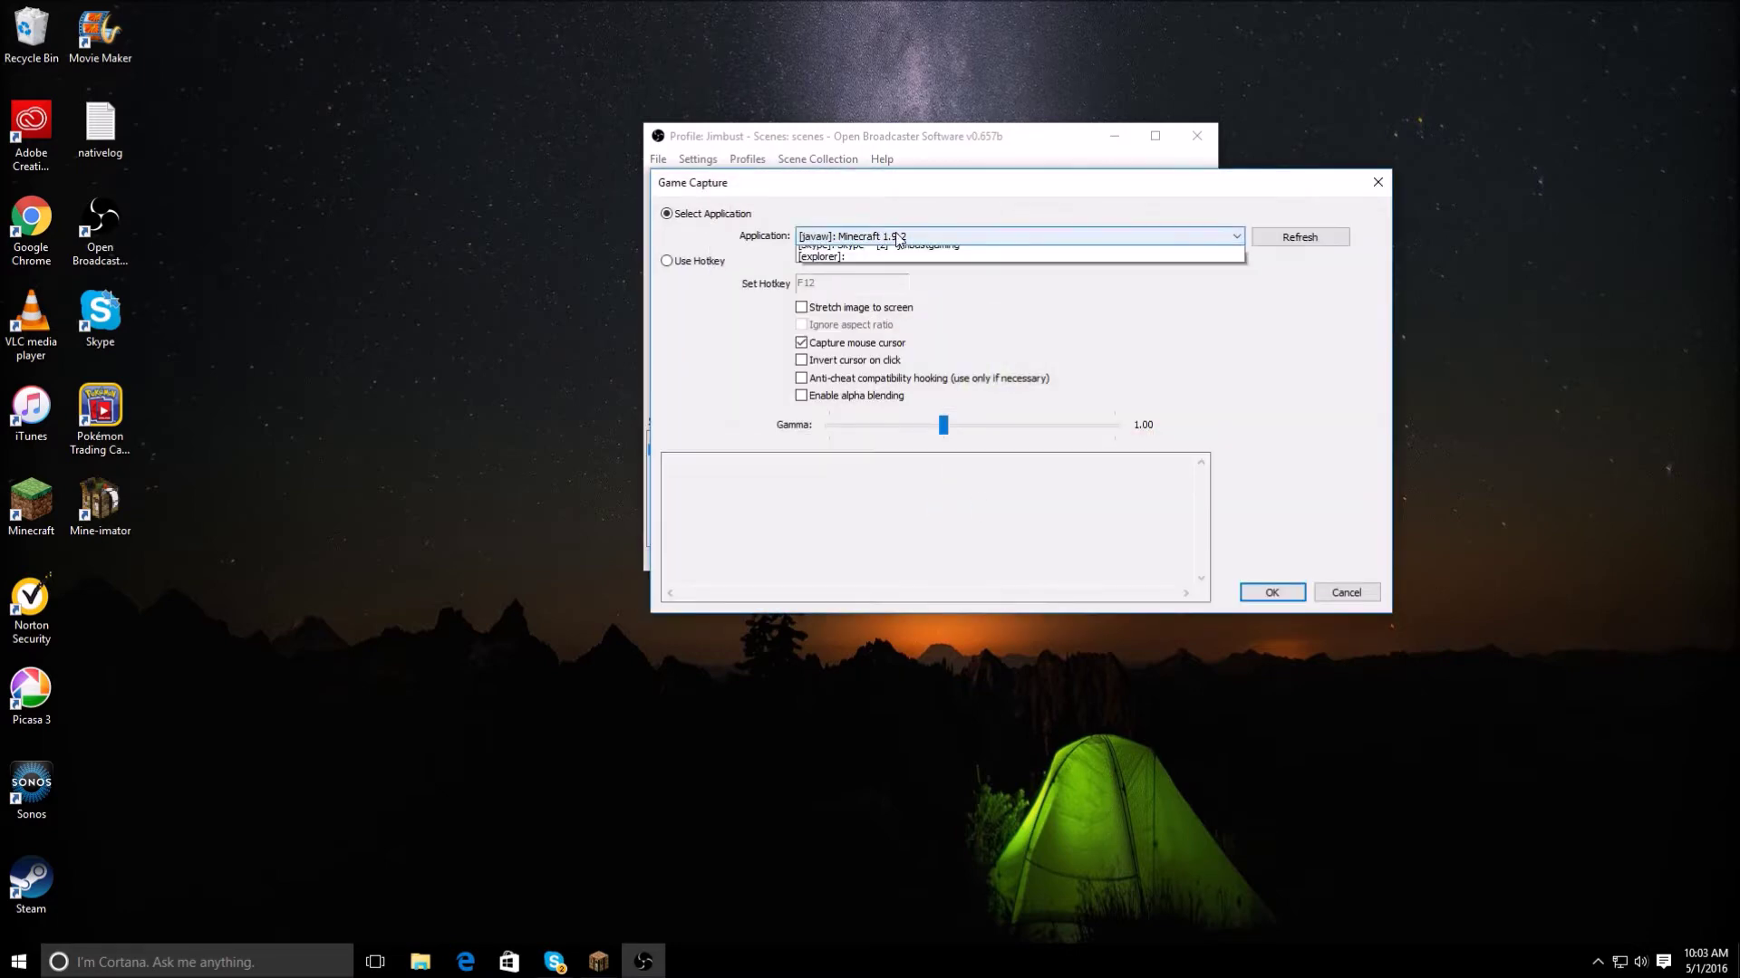
click(914, 275)
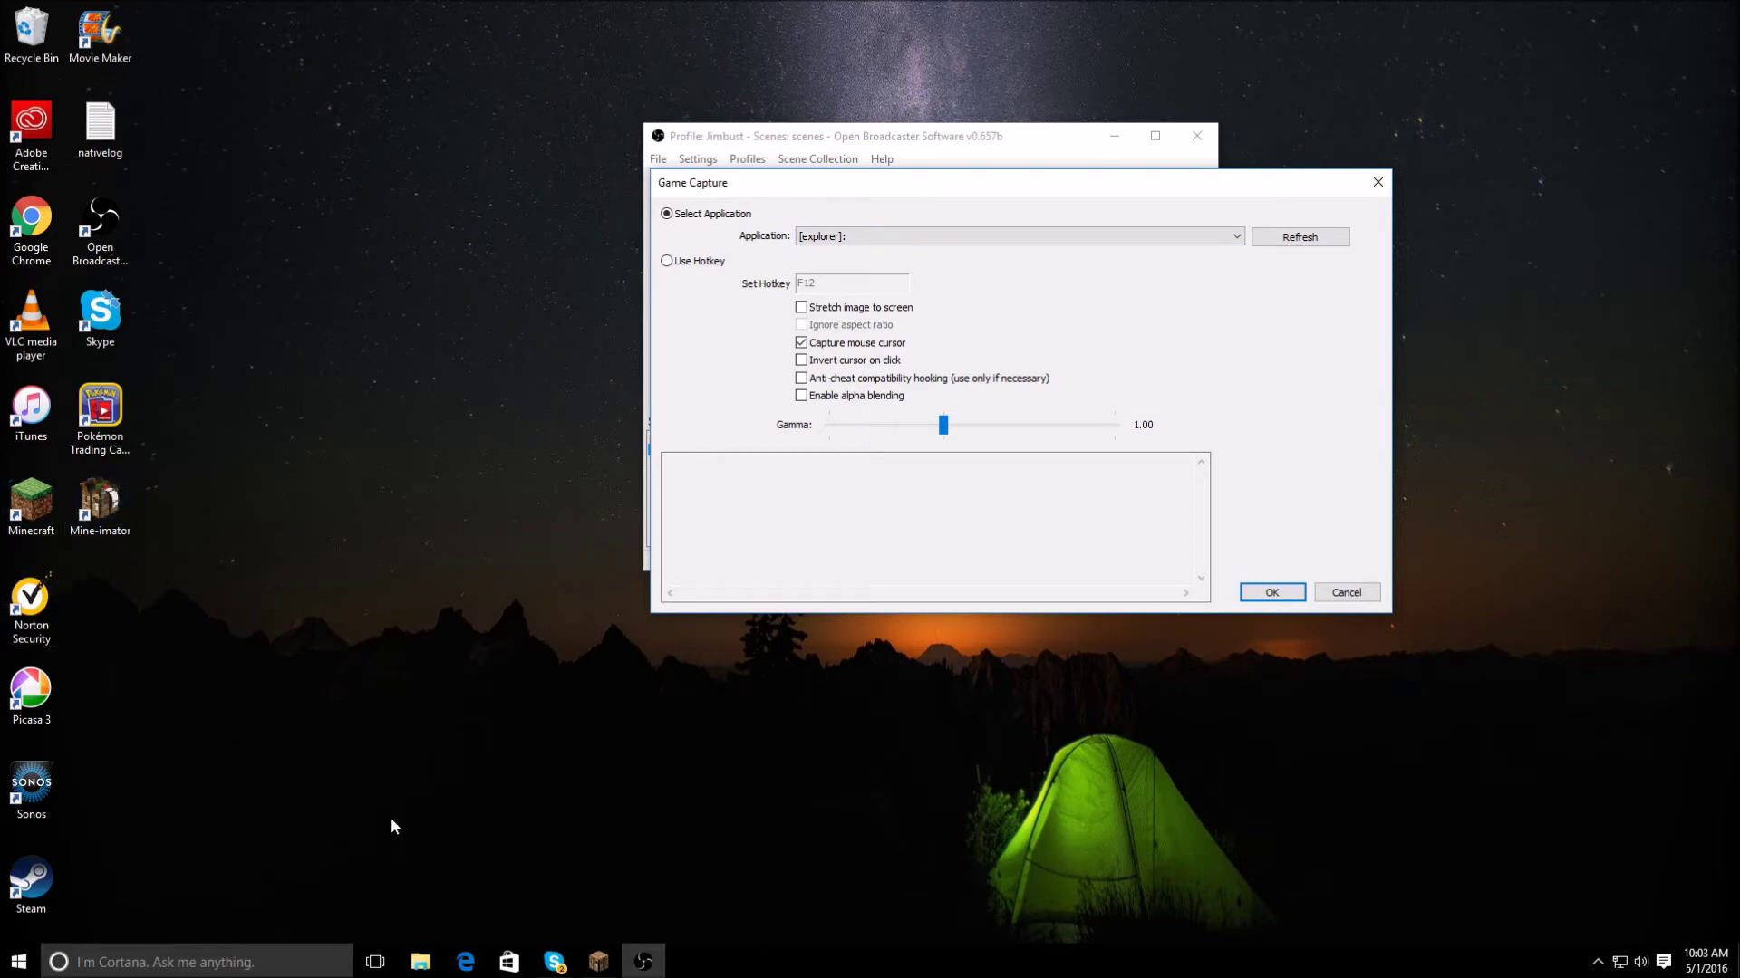
Close the running Minecraft game and launch it again from the Minecraft Launcher.
click(598, 962)
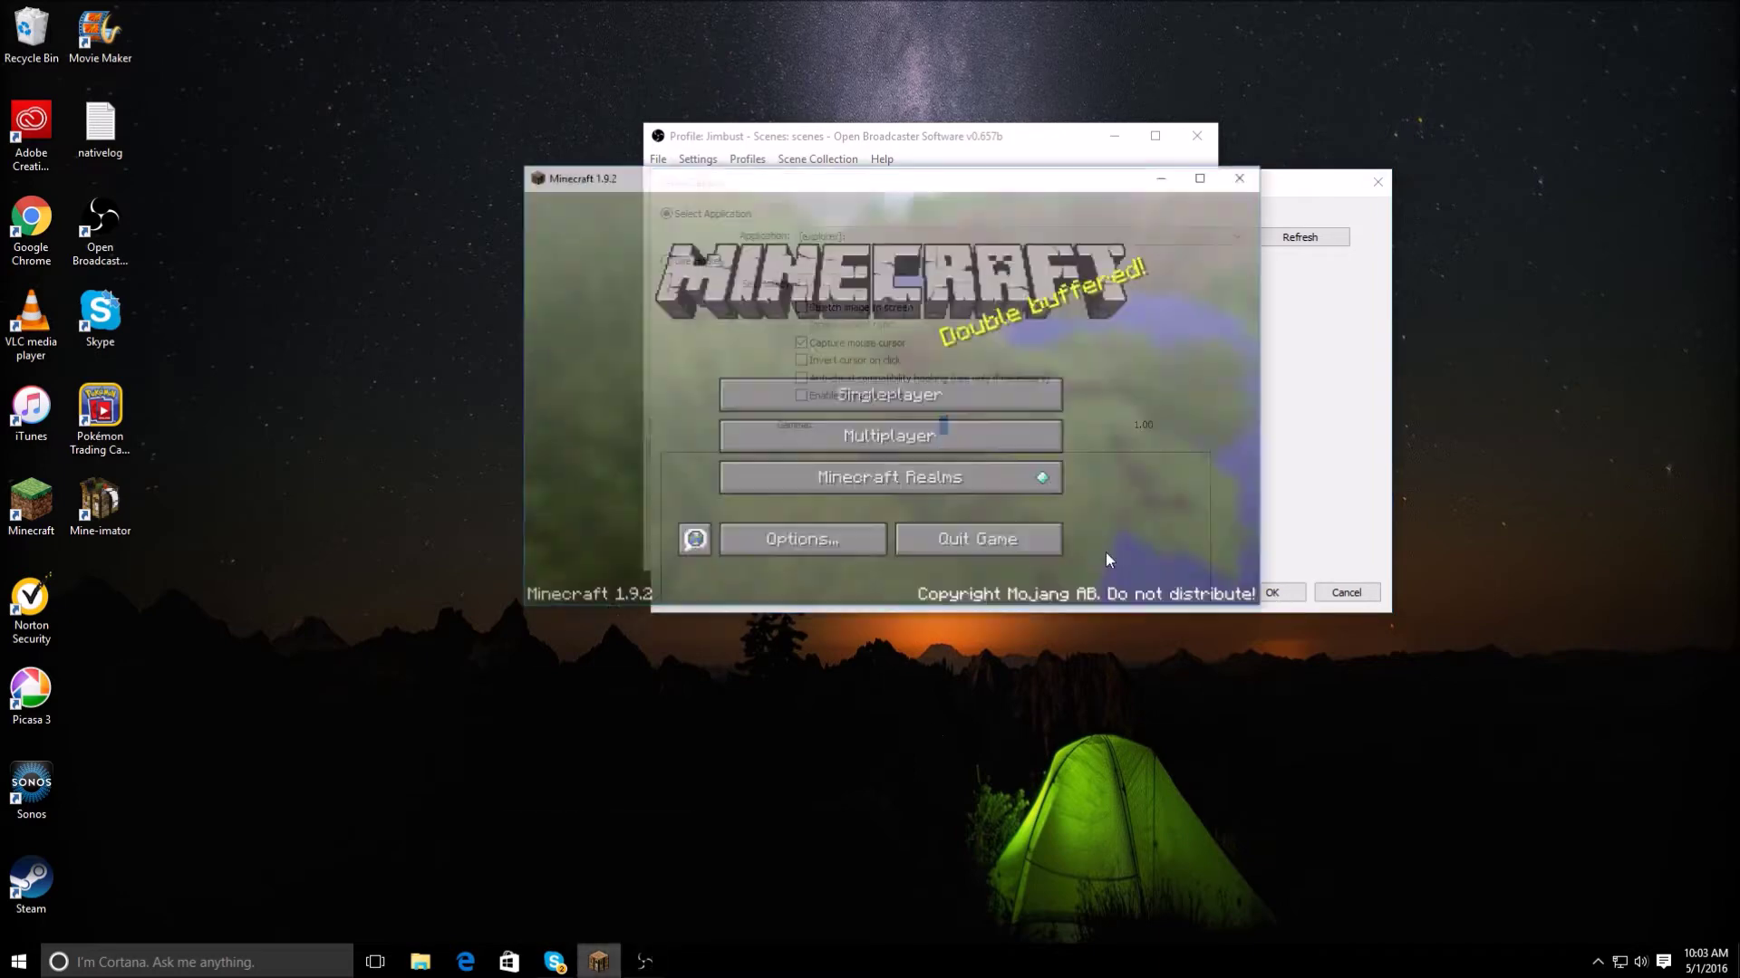
double_click(31, 503)
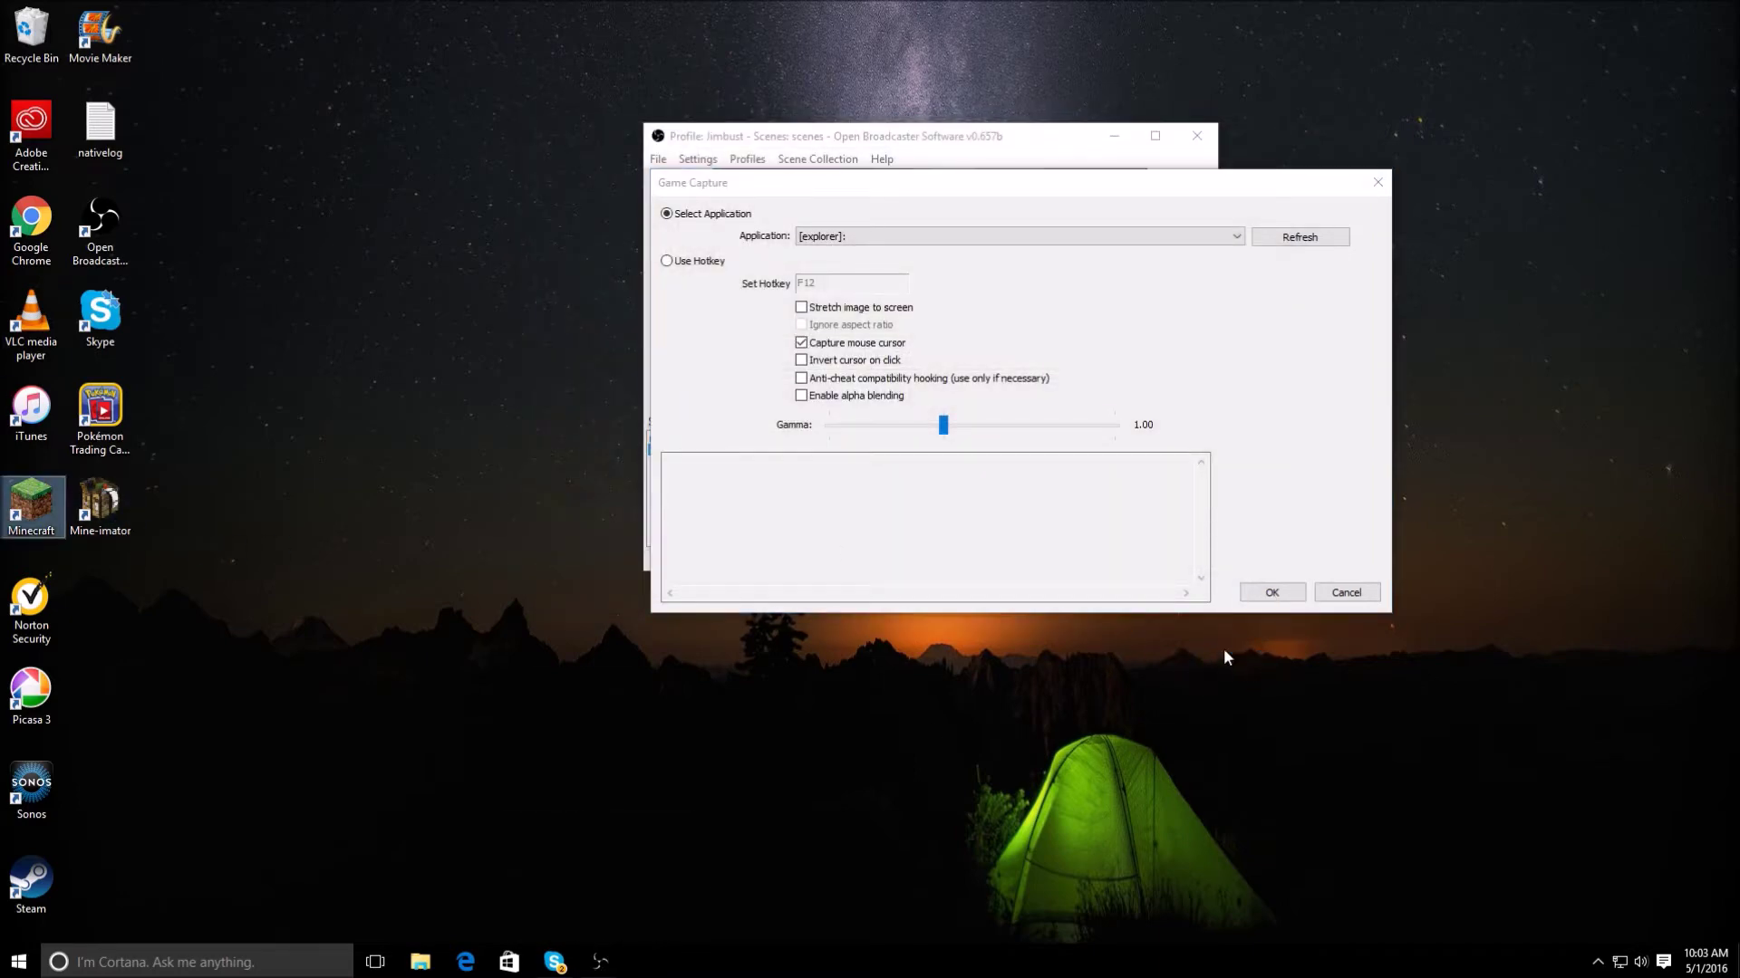
drag(659, 227, 1042, 332)
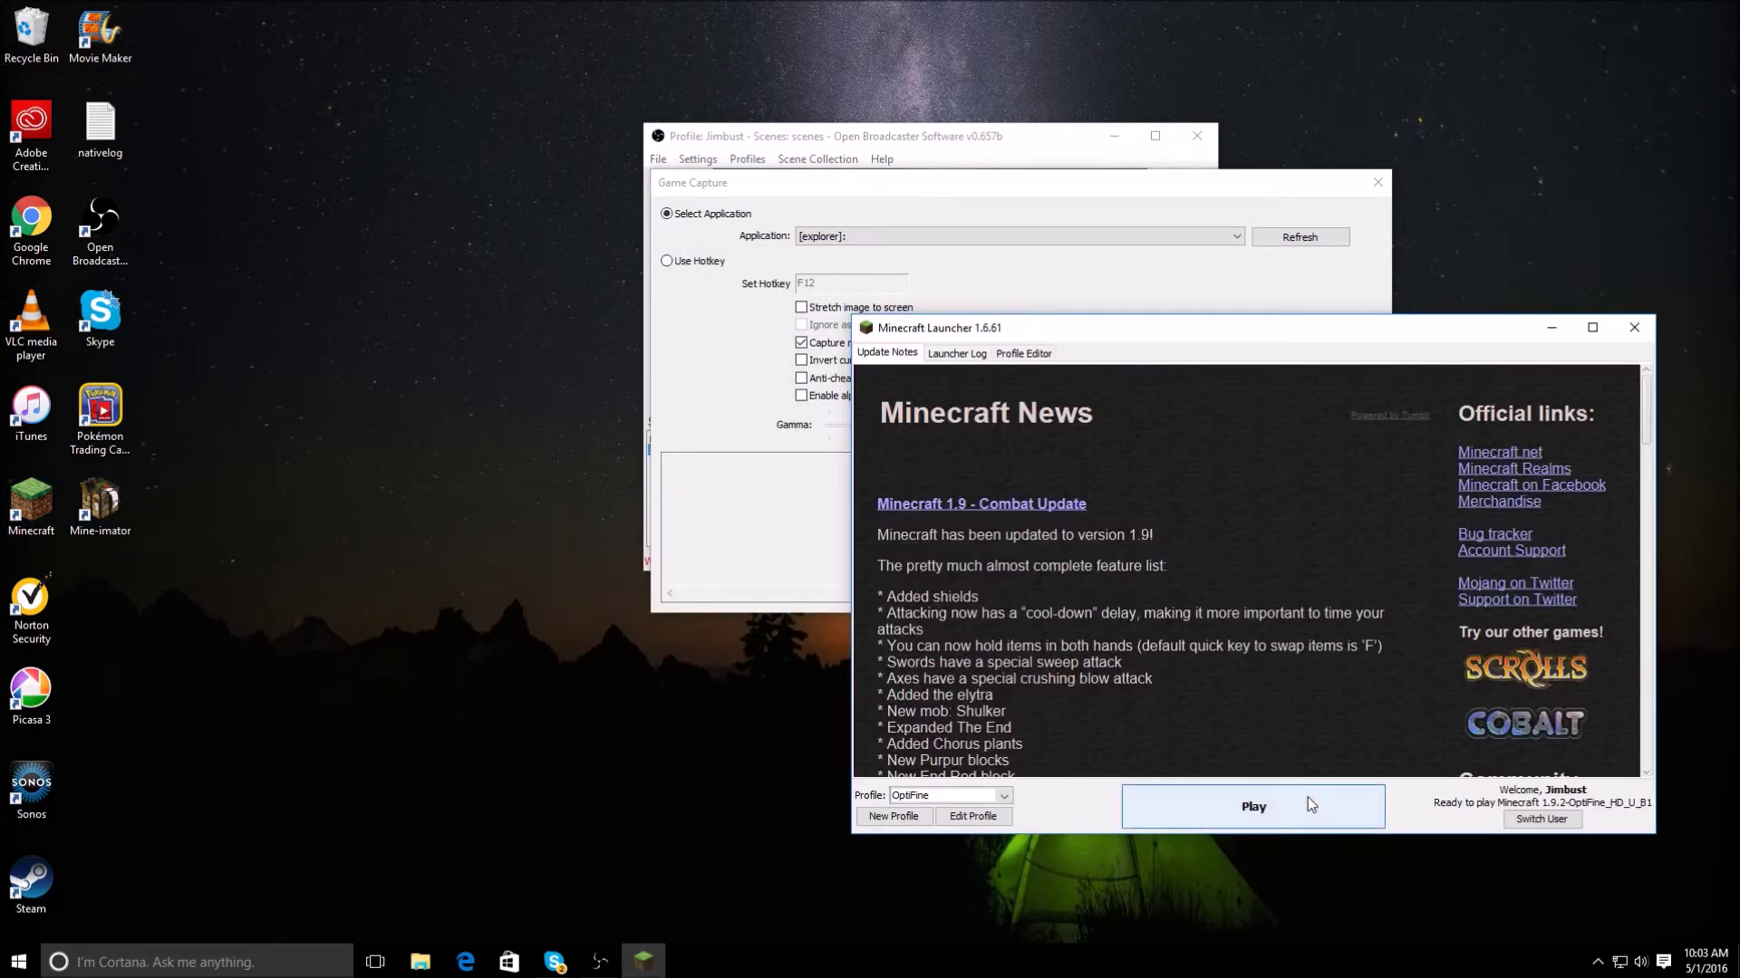
click(1307, 797)
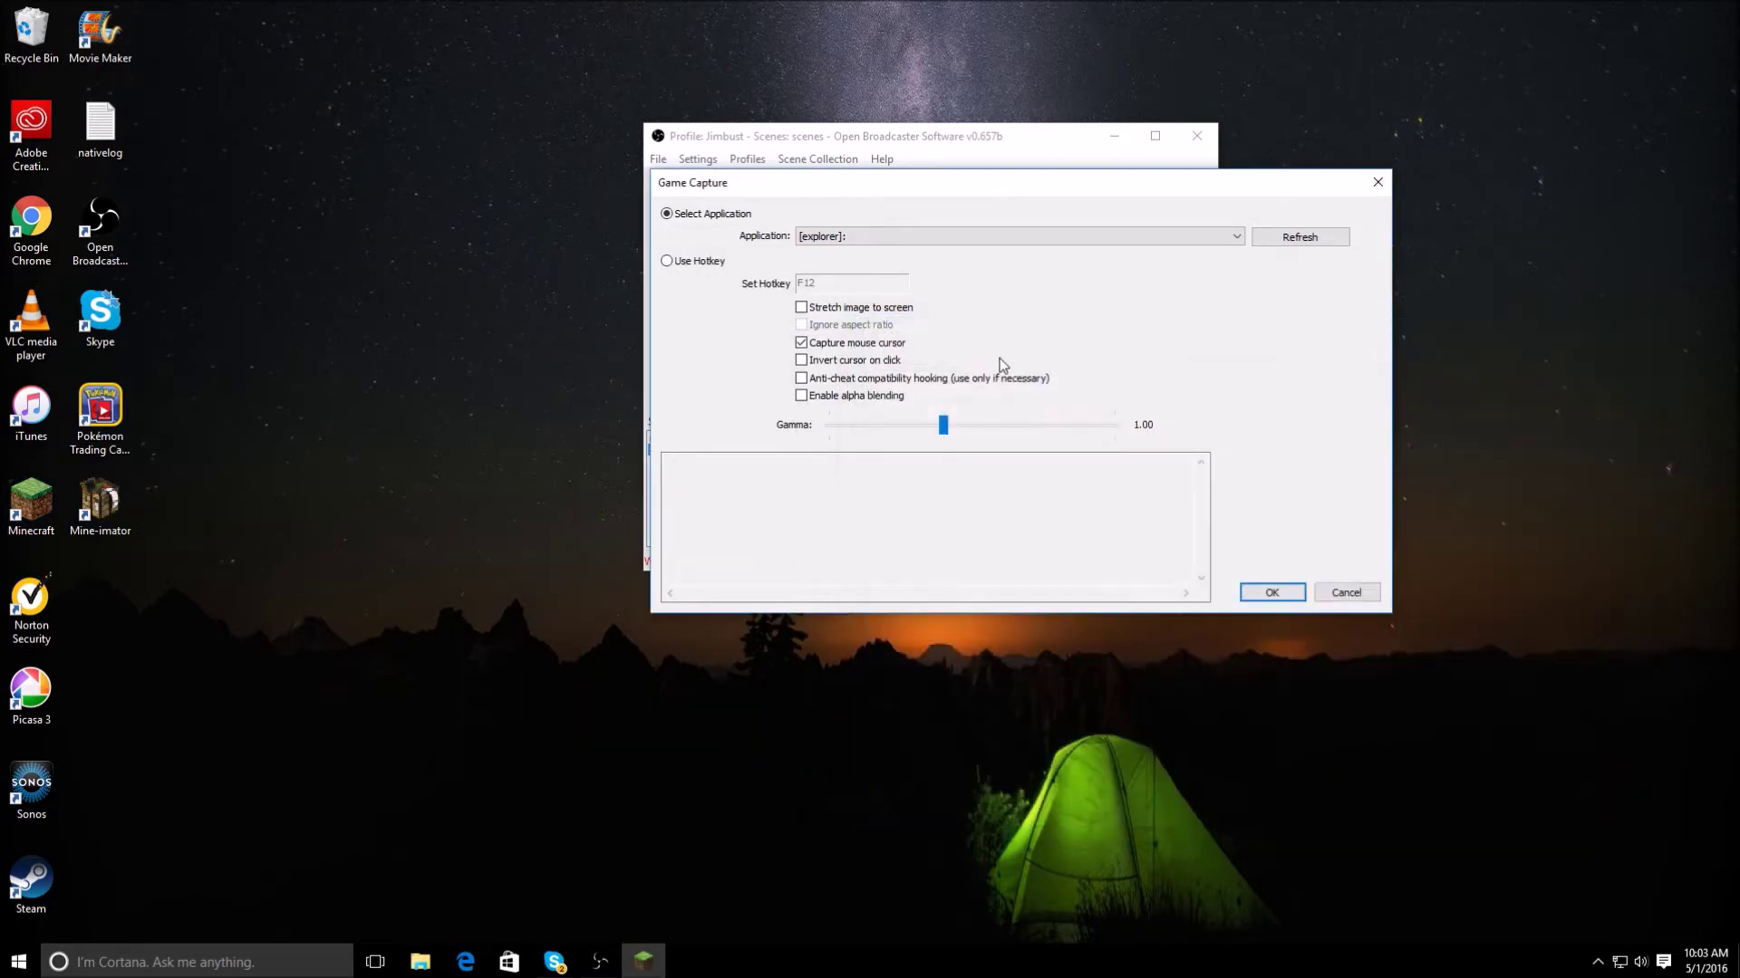
Refresh the Game Capture application list, set the application to [javaw]: Minecraft 1.9.2, and minimize the game window.
drag(948, 194, 992, 355)
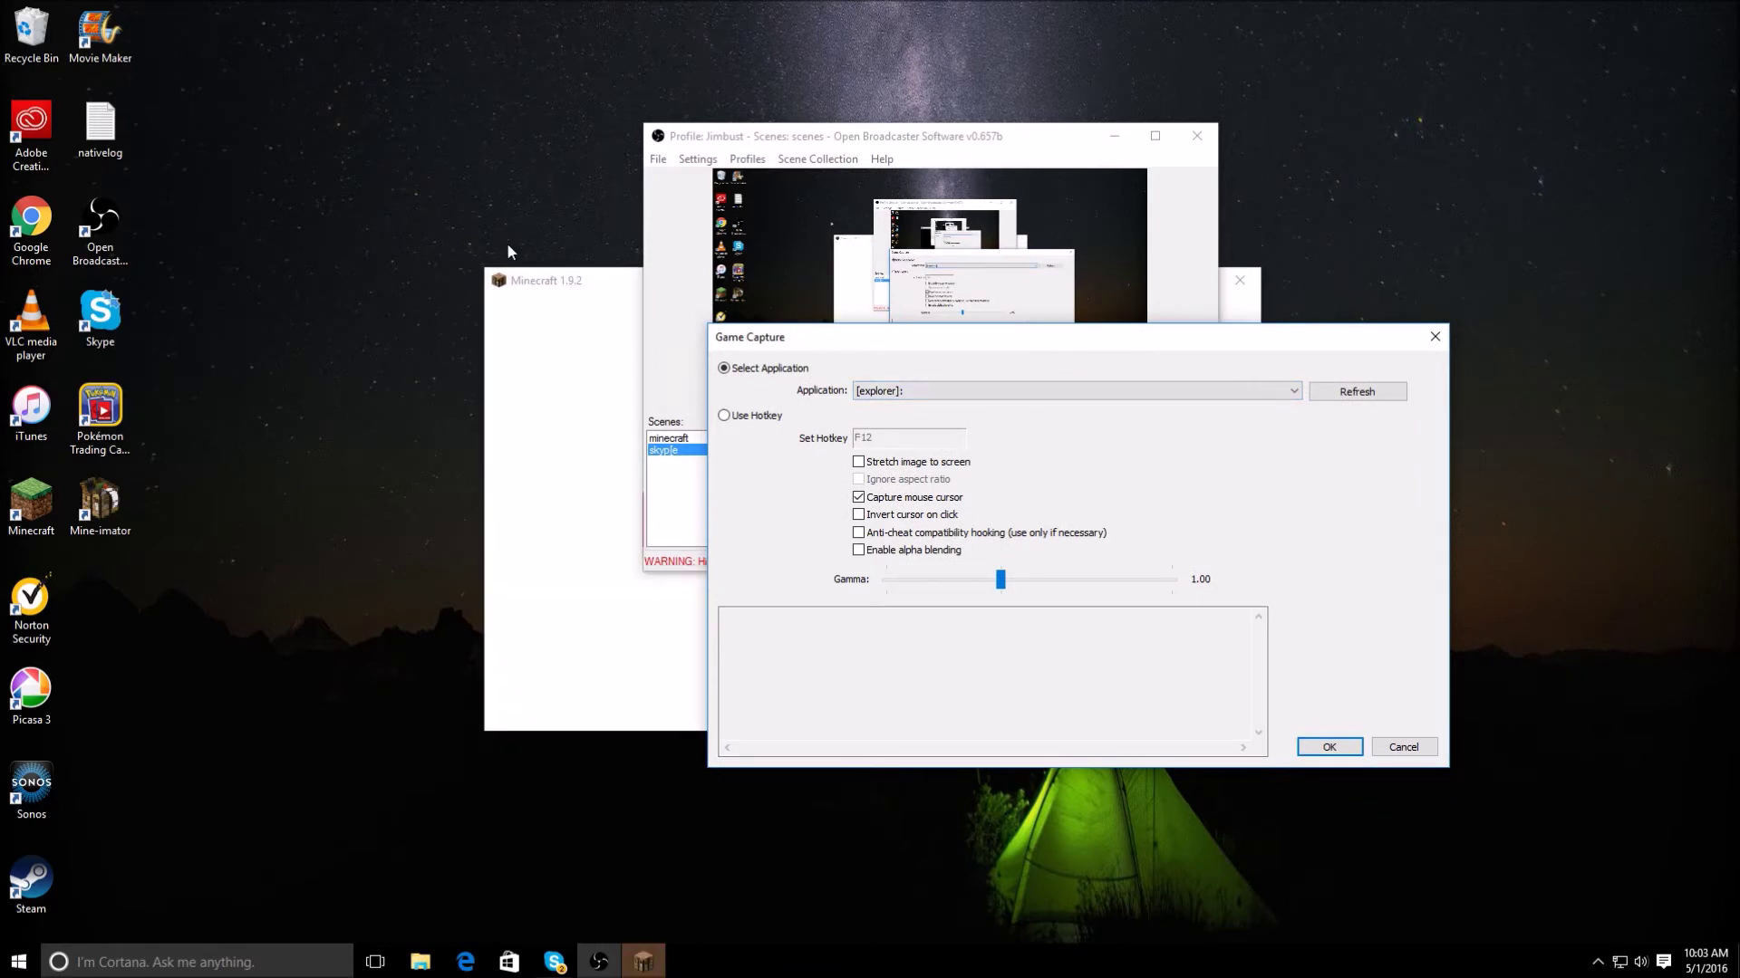
drag(1019, 340, 1204, 279)
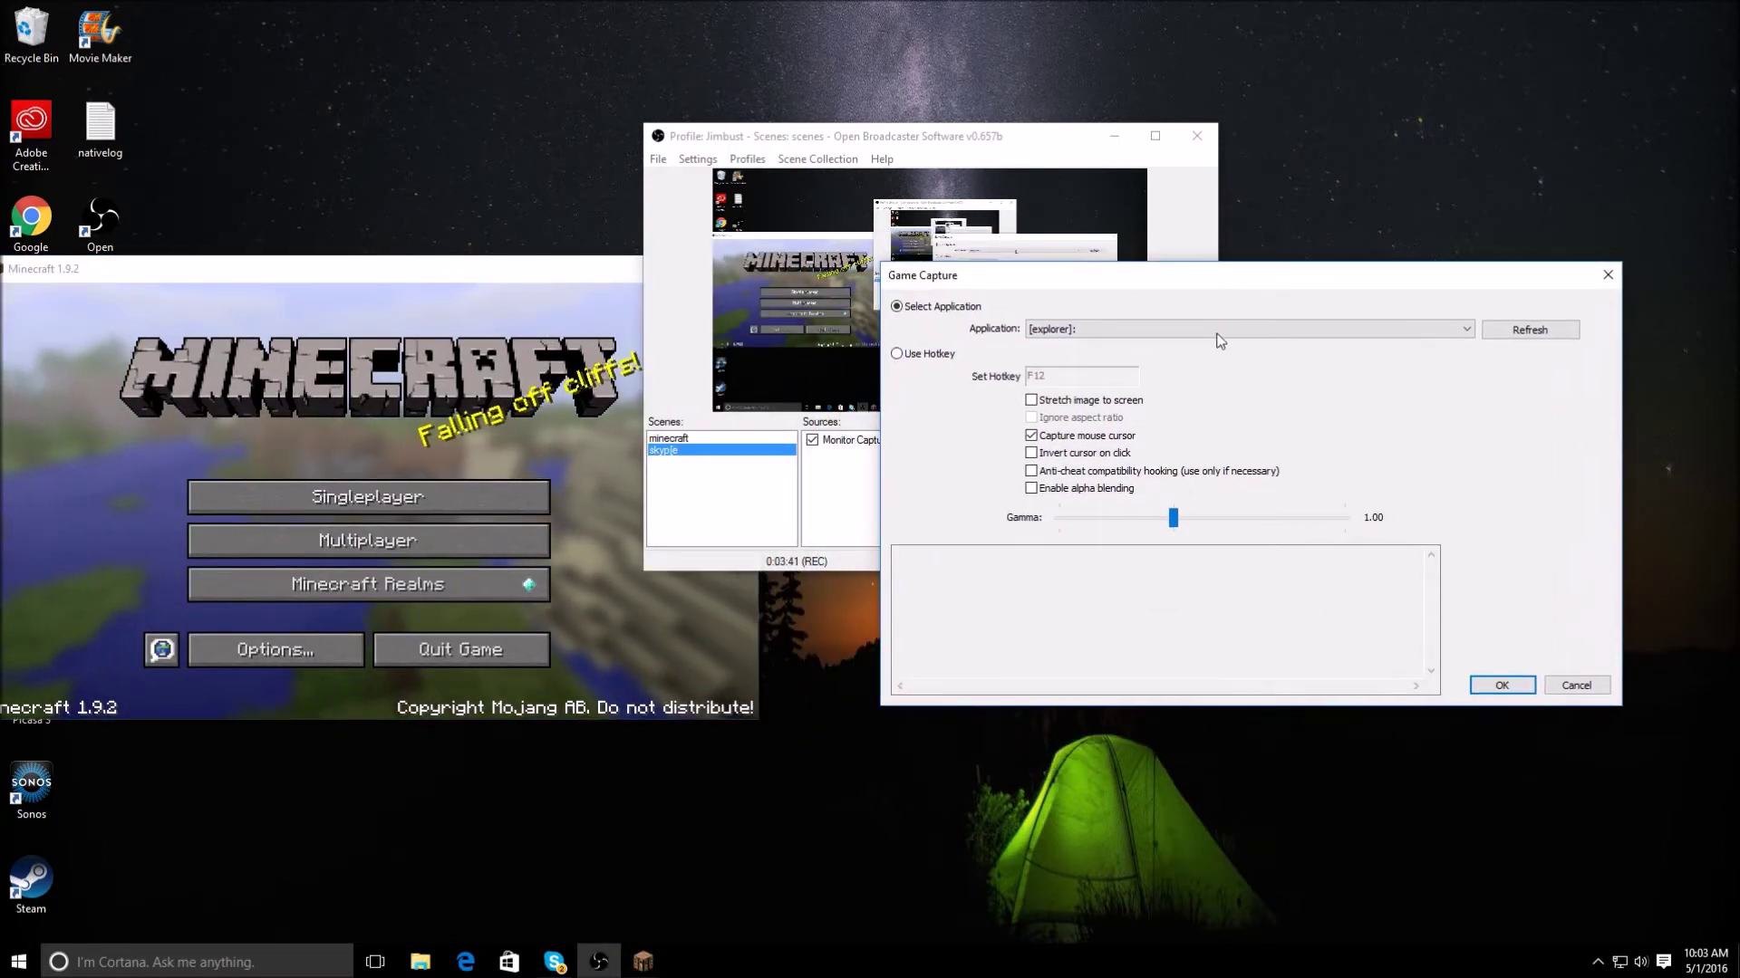
click(1543, 329)
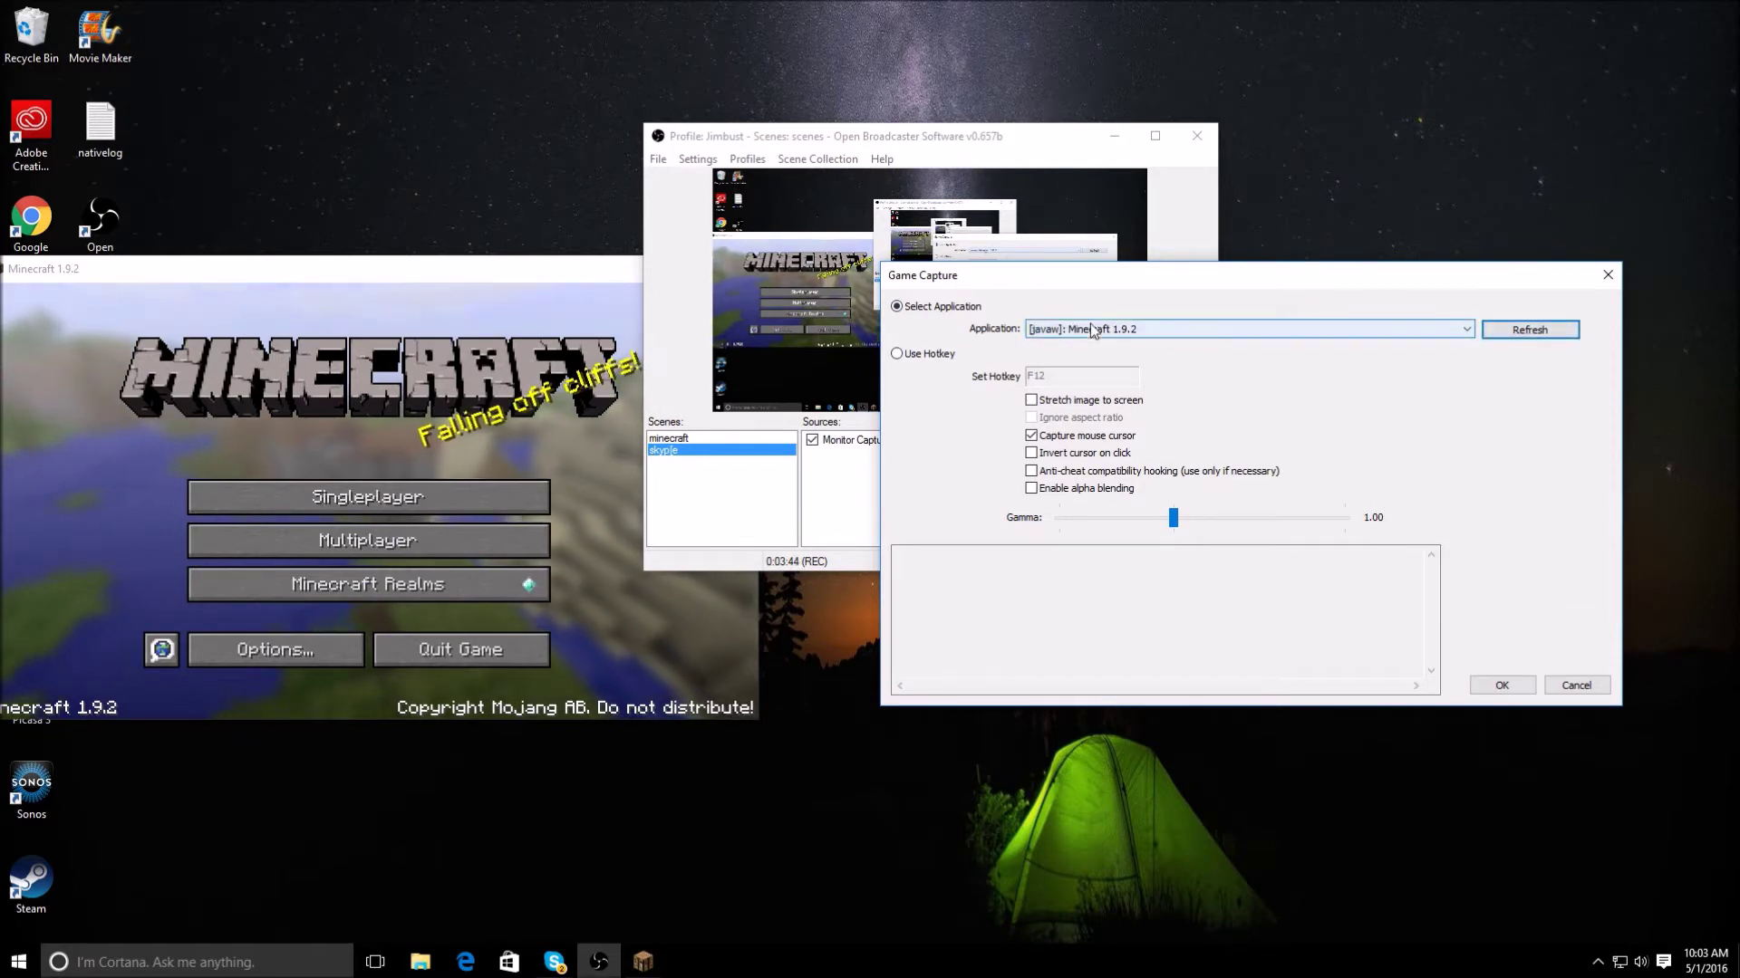
click(1120, 334)
click(1145, 319)
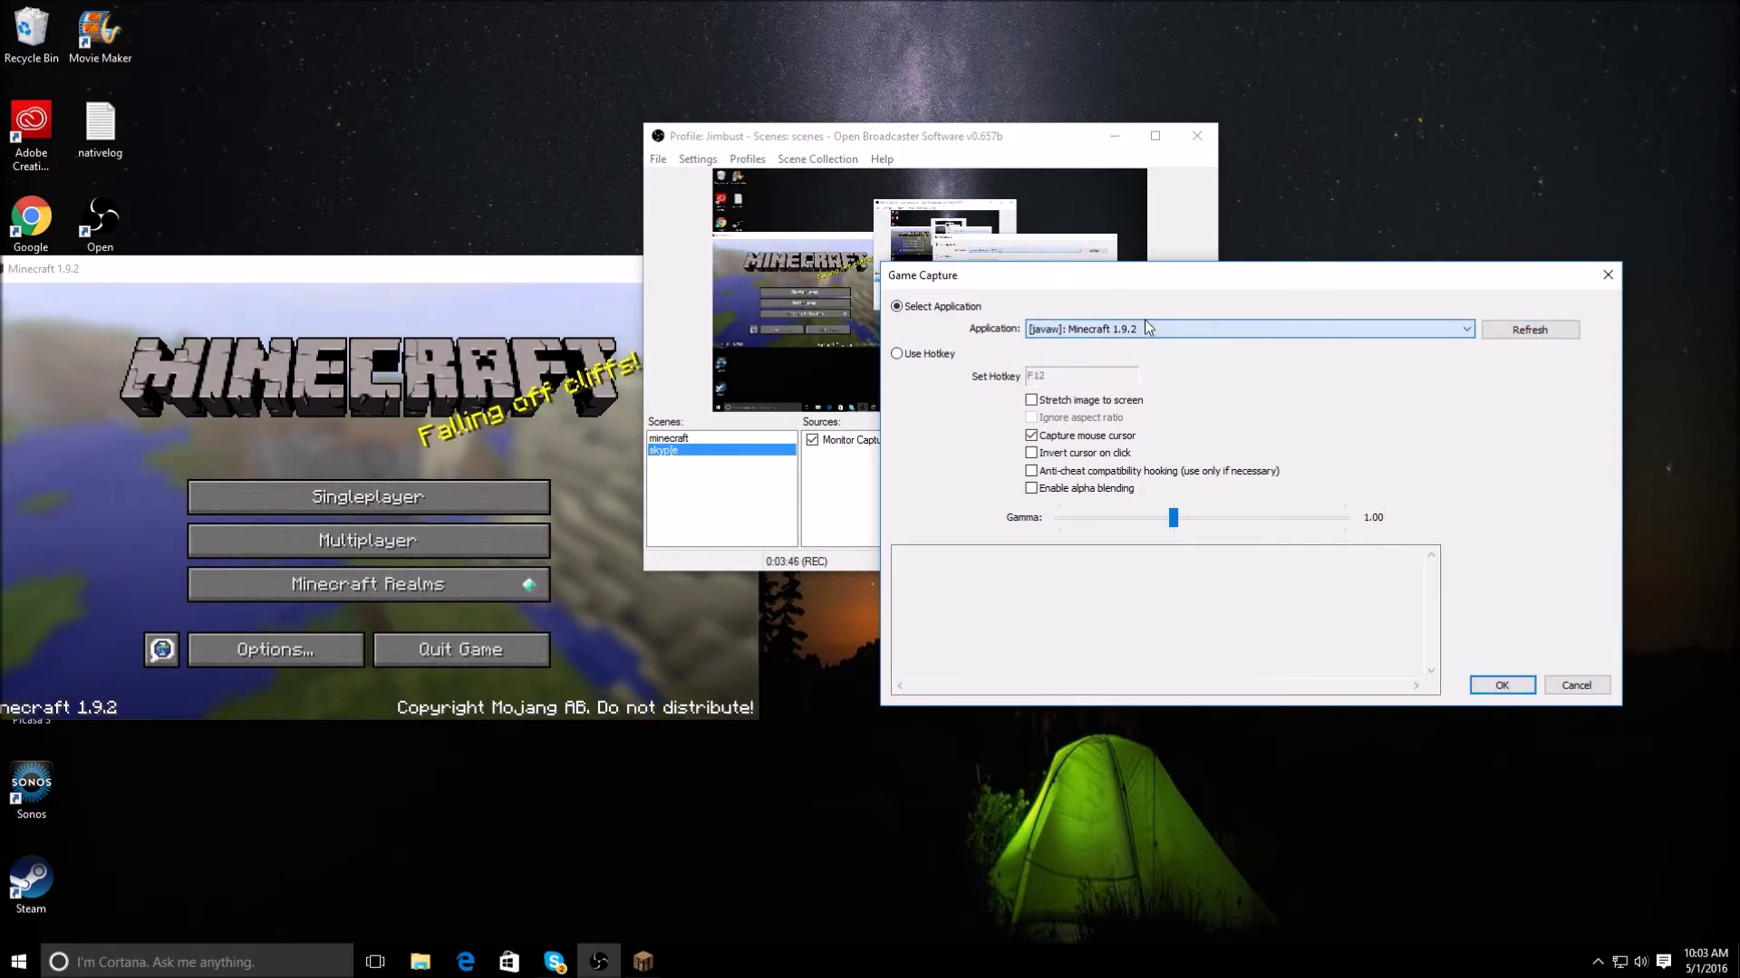
click(1421, 332)
click(1091, 325)
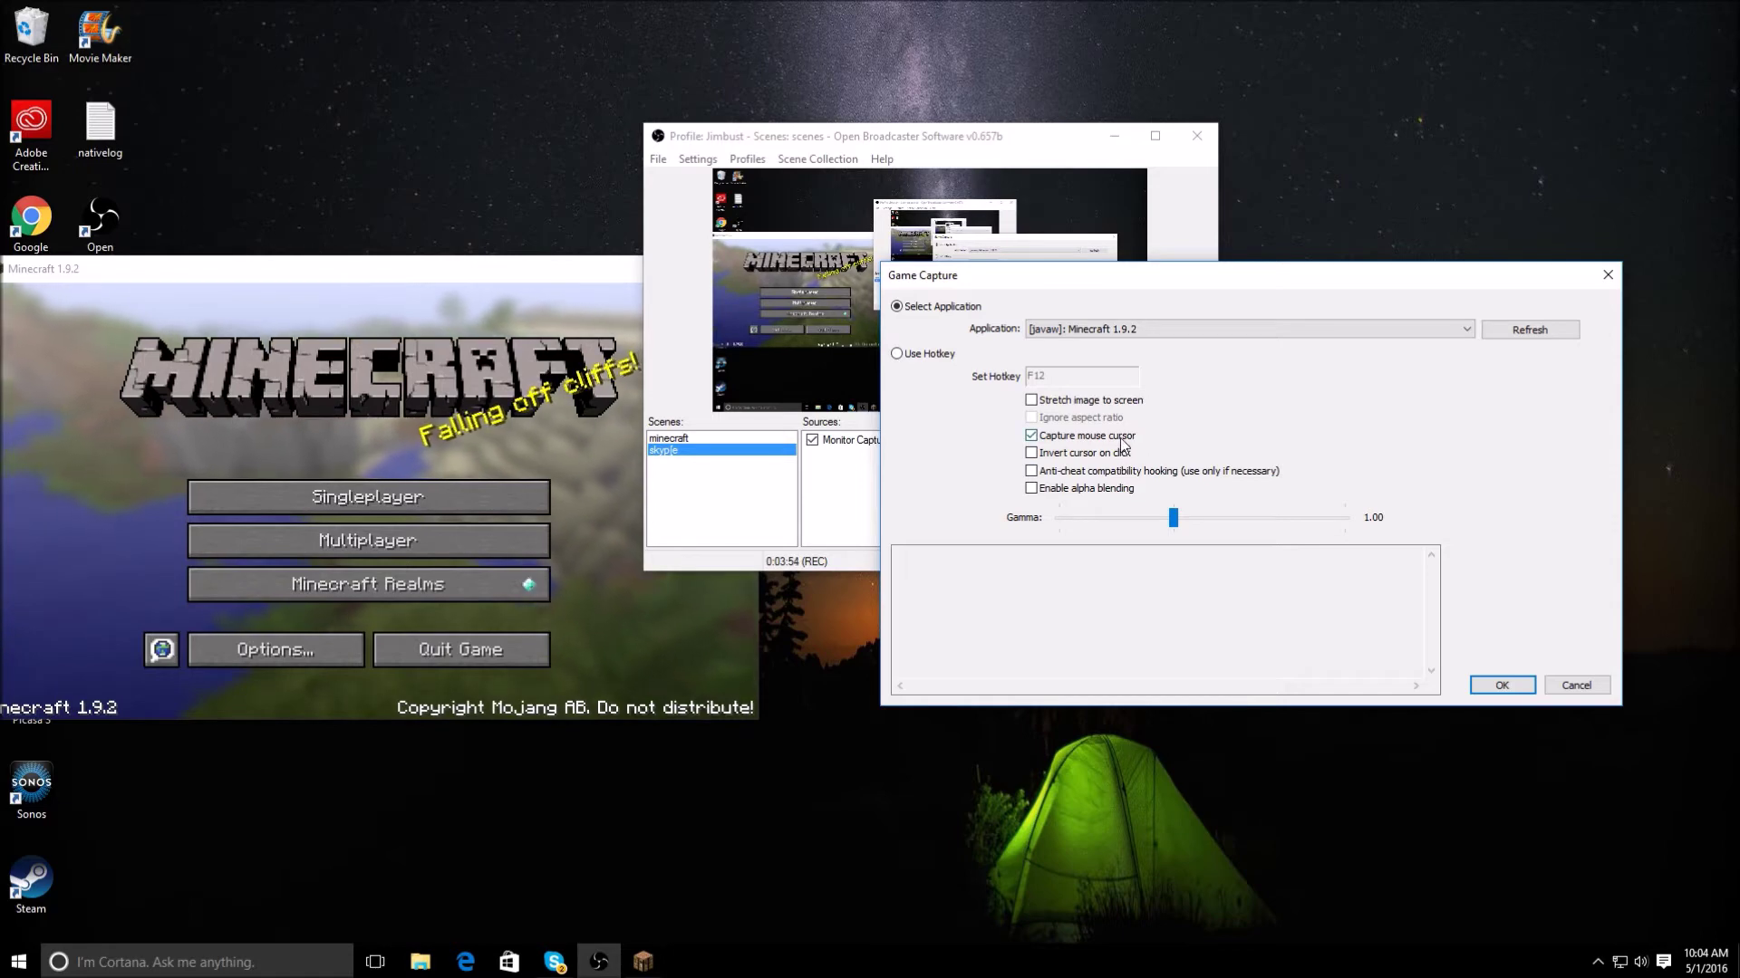
click(1504, 686)
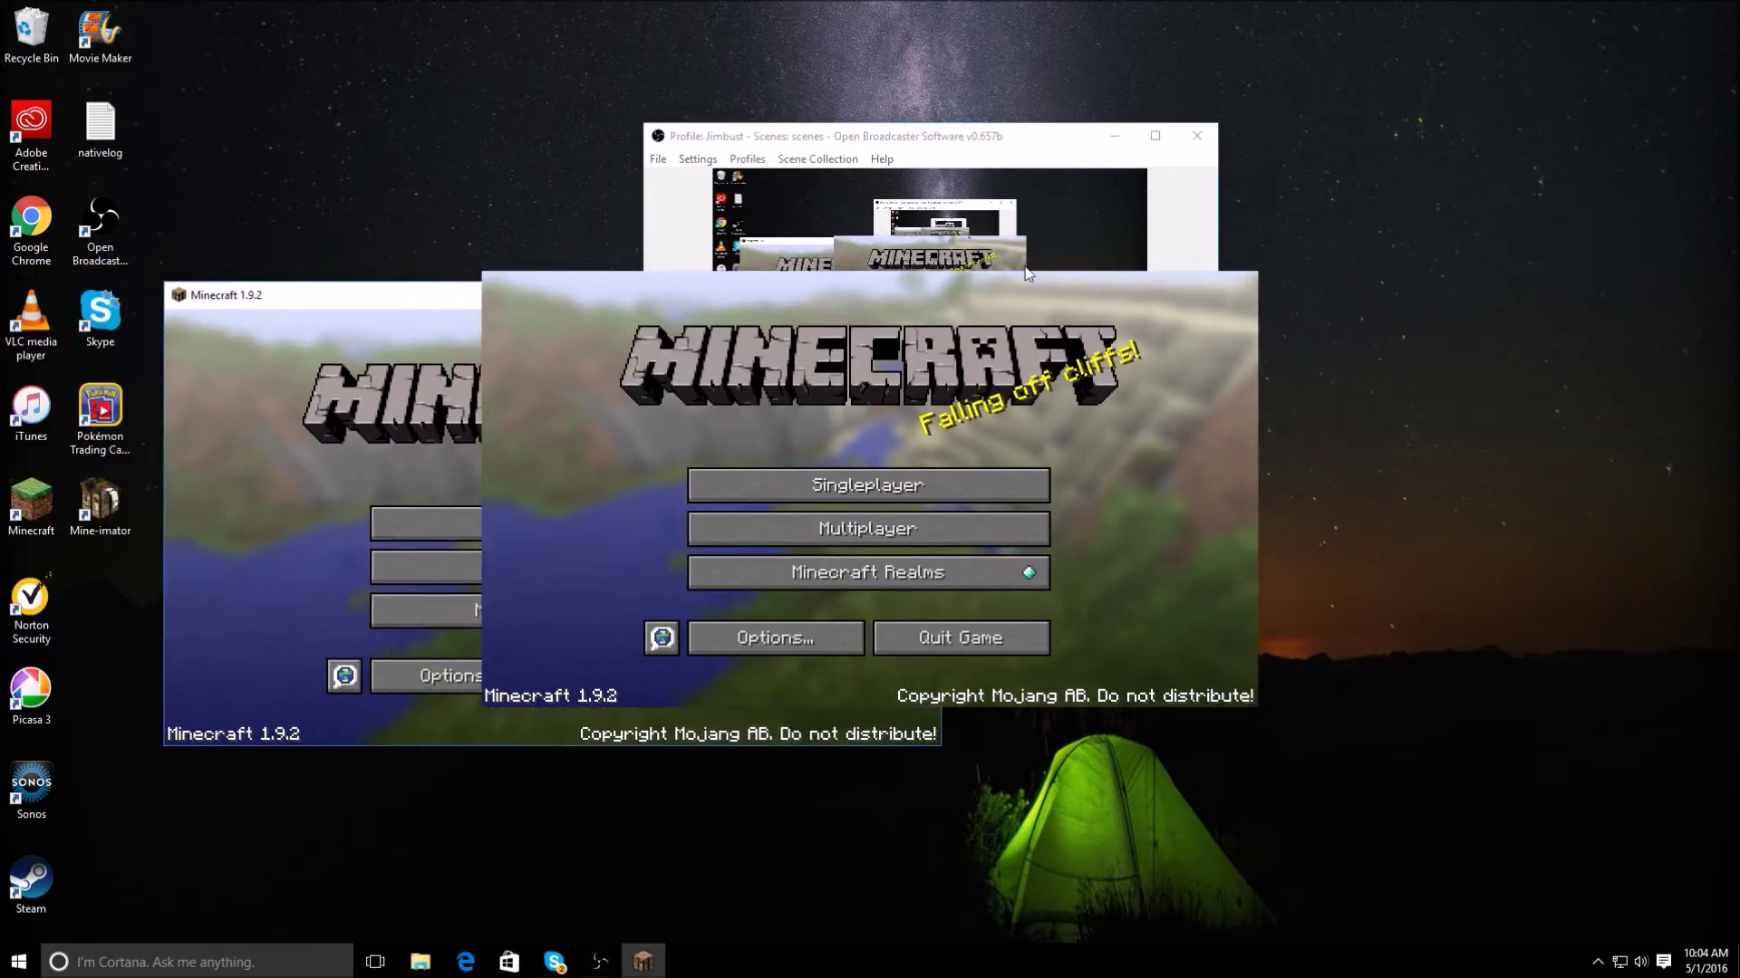
drag(633, 384, 494, 247)
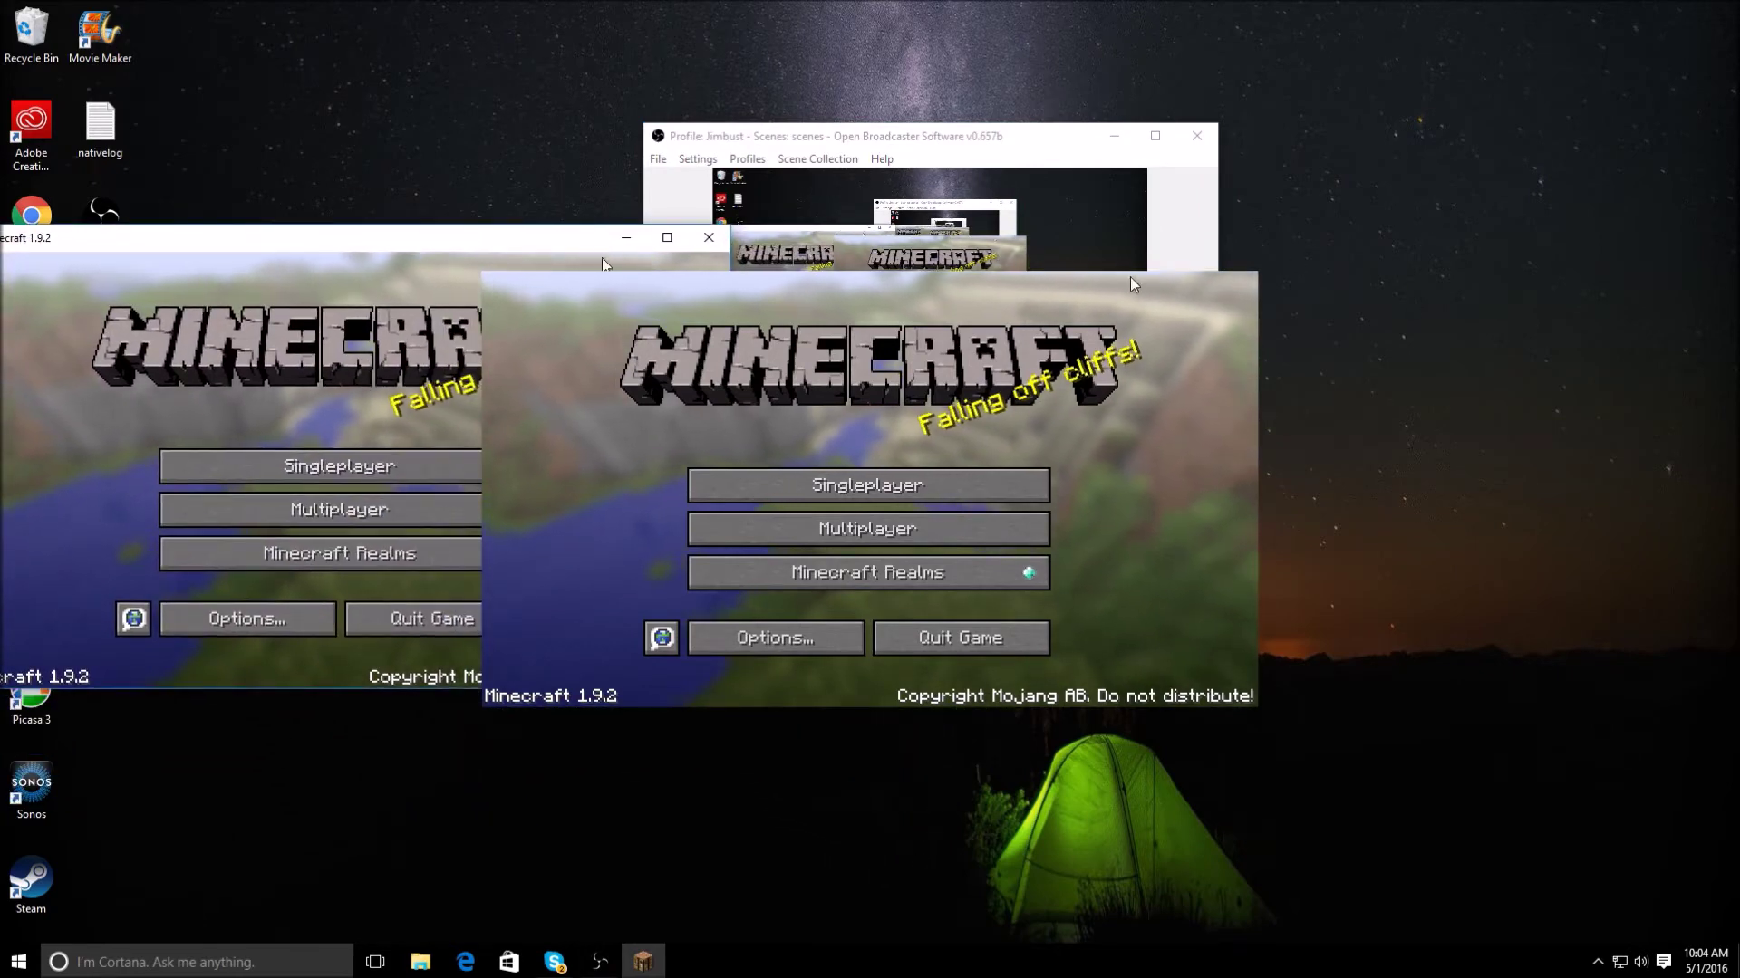
click(627, 238)
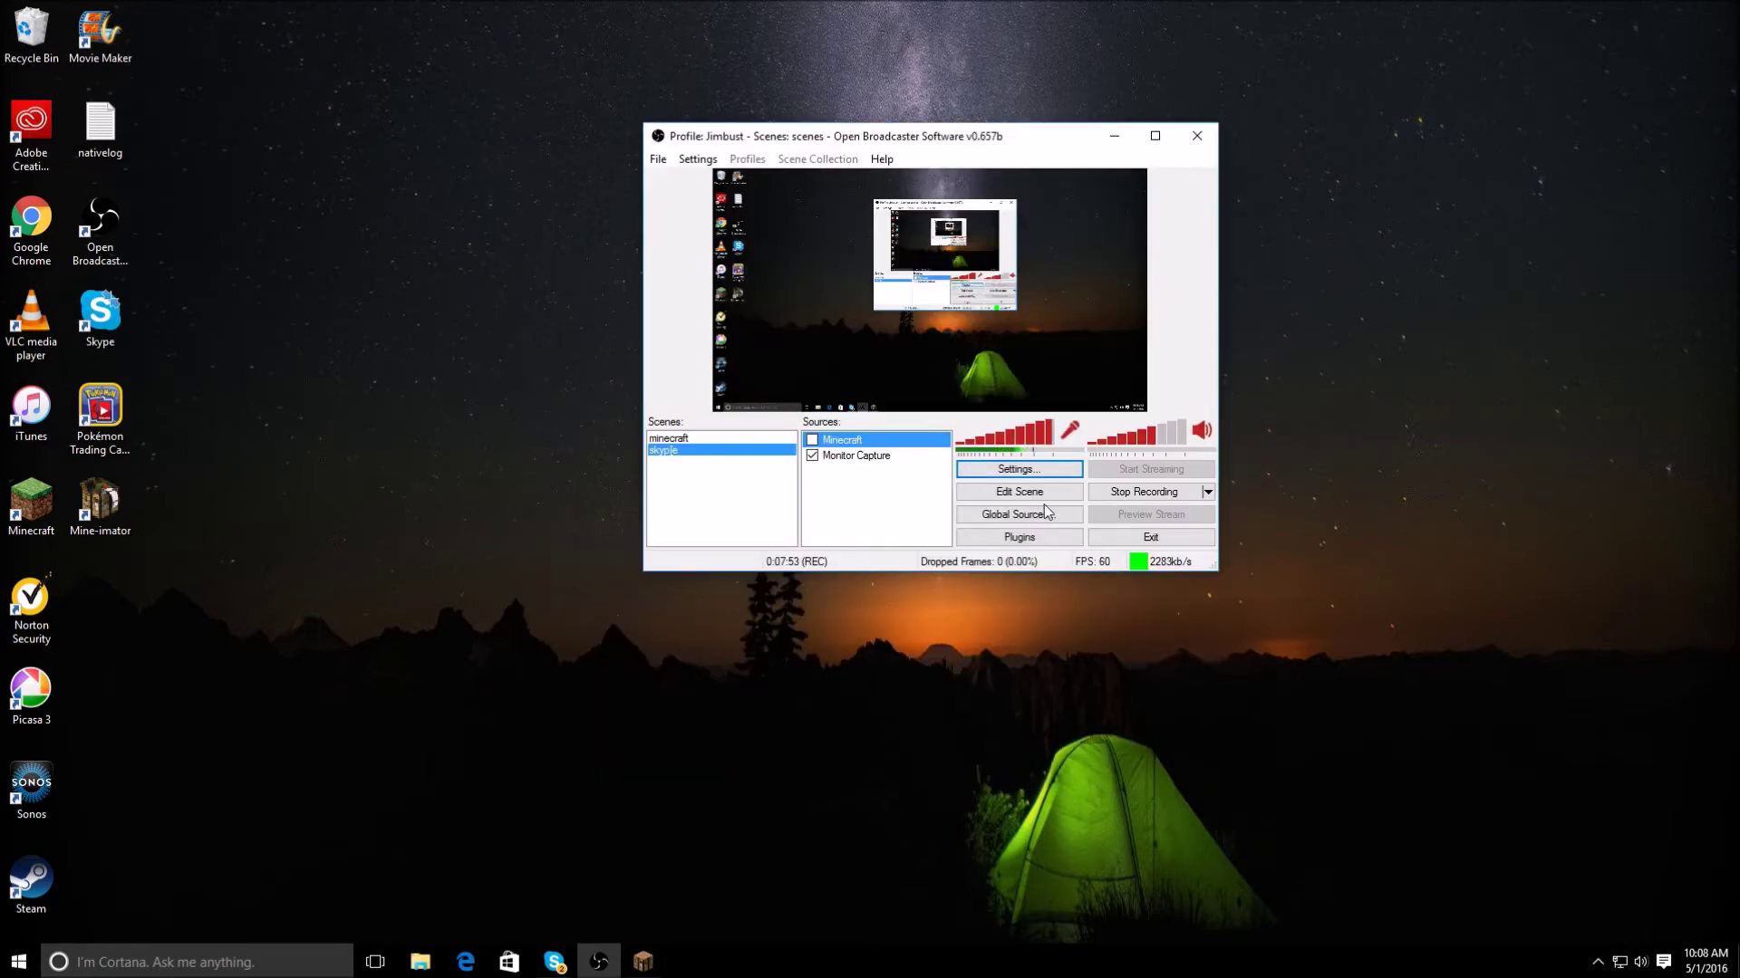
Review the video encoding settings, including the quality balance, max bitrate and custom buffer size.
click(990, 473)
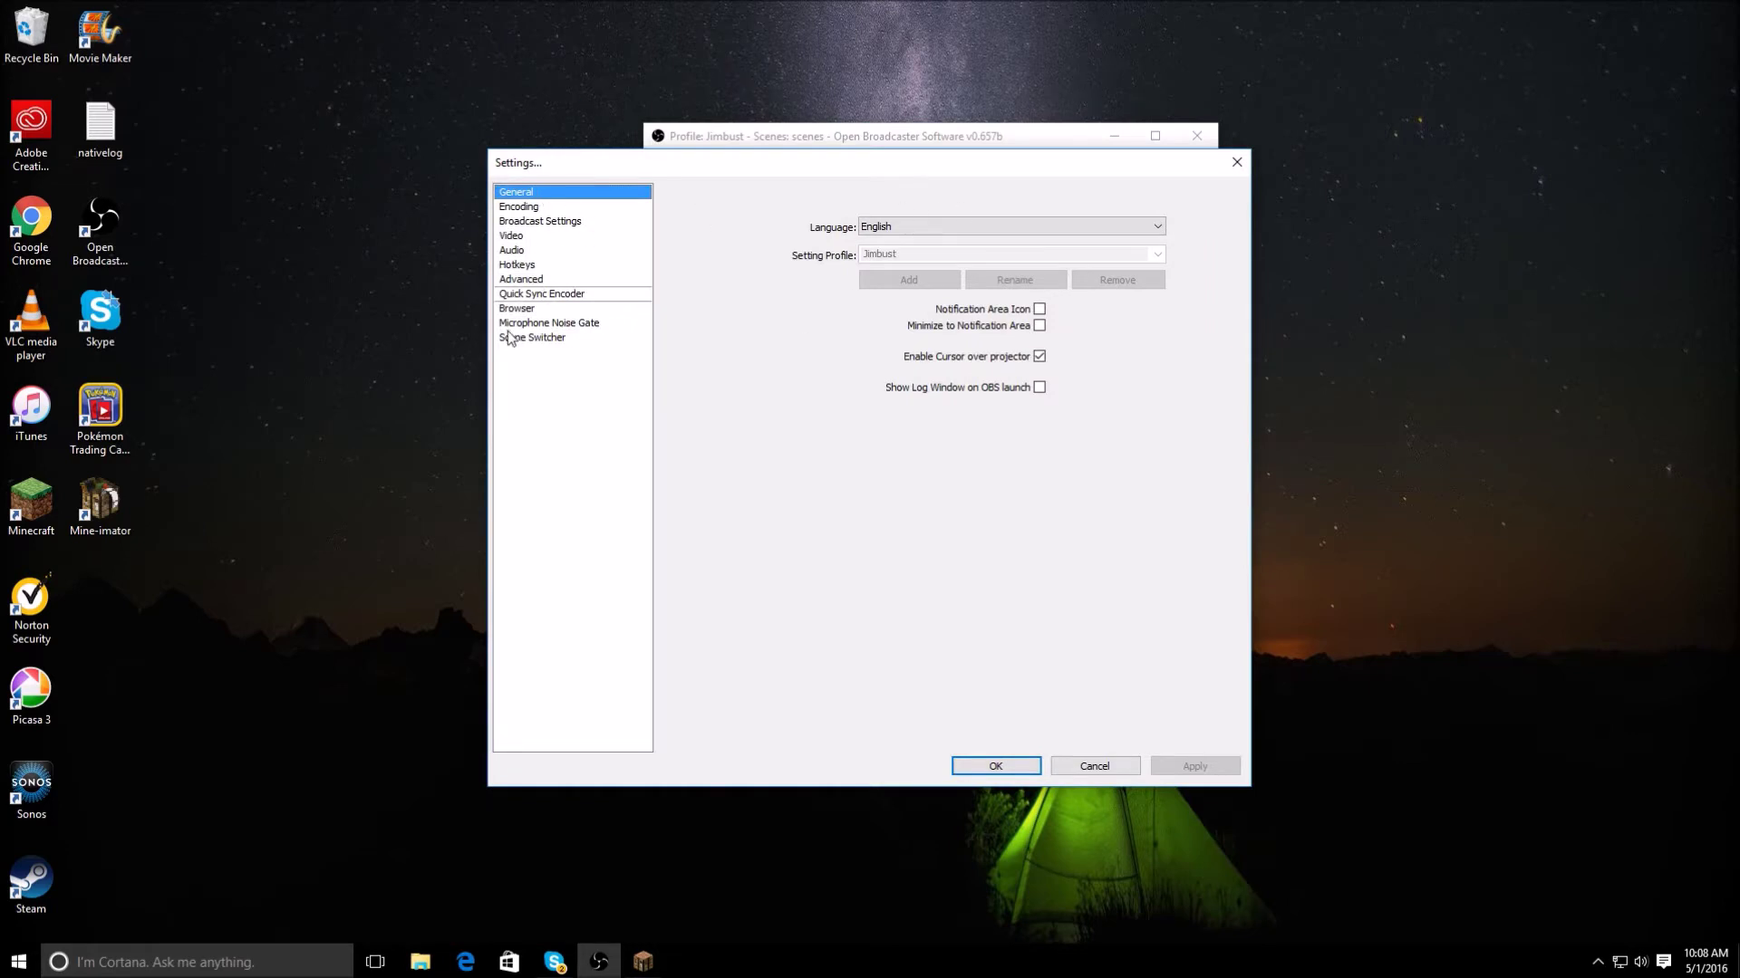
click(552, 208)
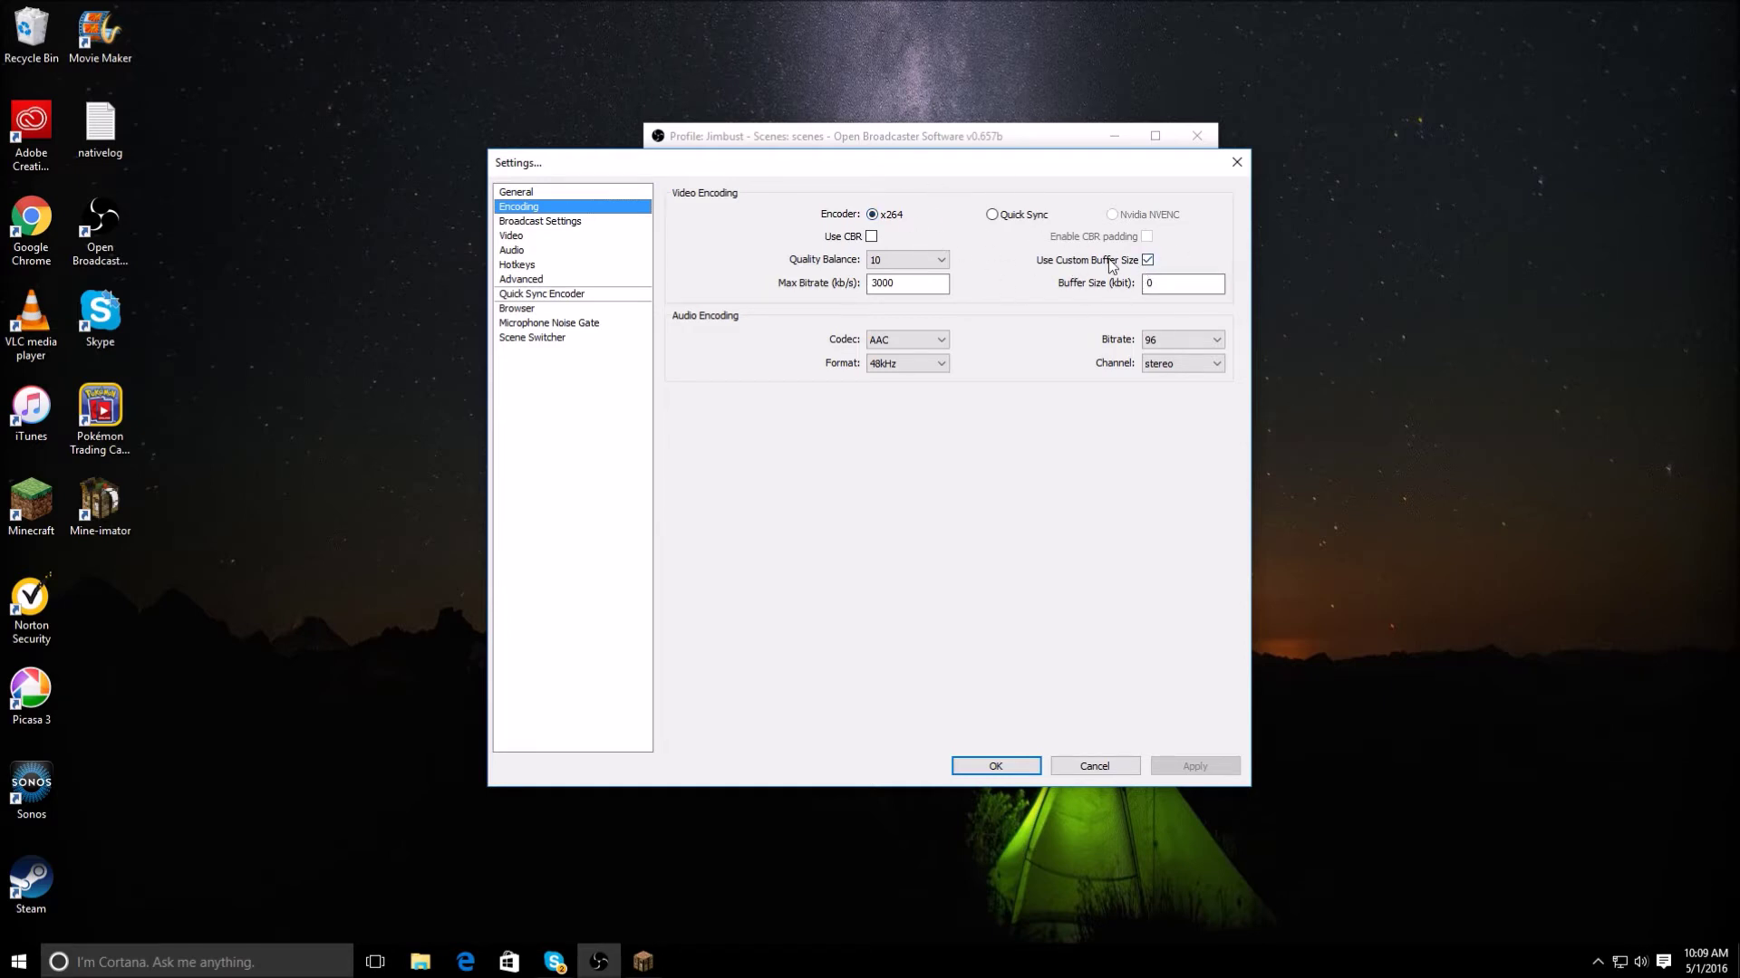
click(926, 261)
click(926, 261)
mouse_move(937, 265)
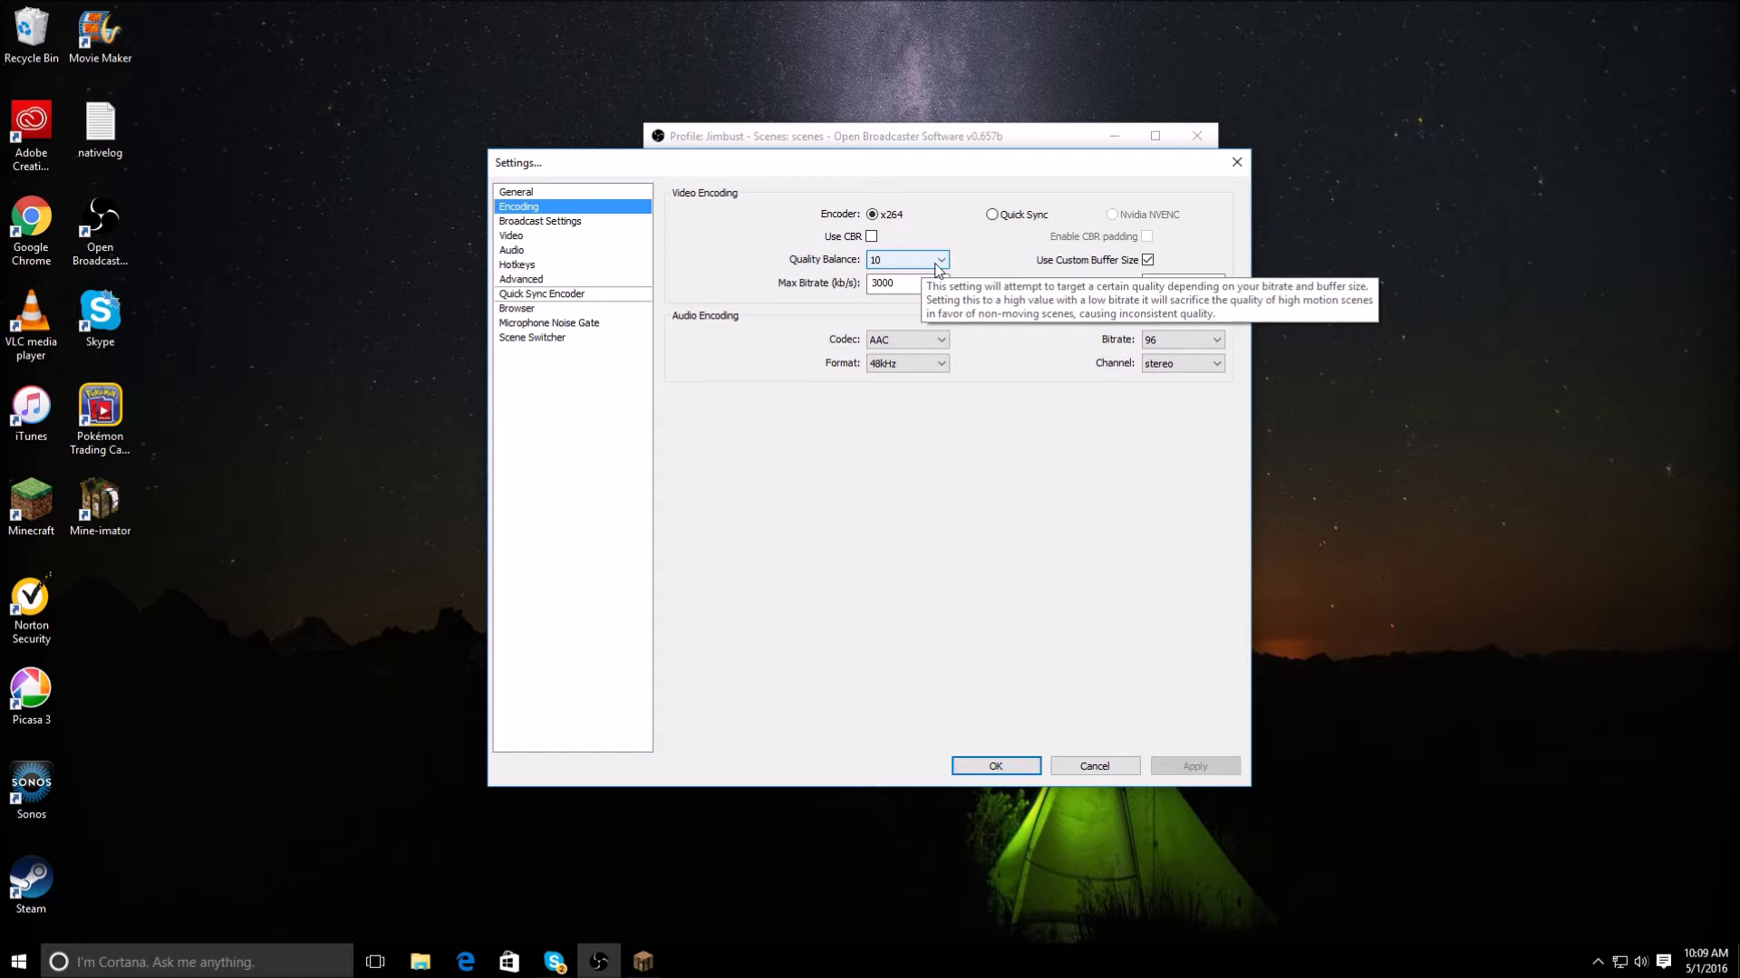
click(936, 283)
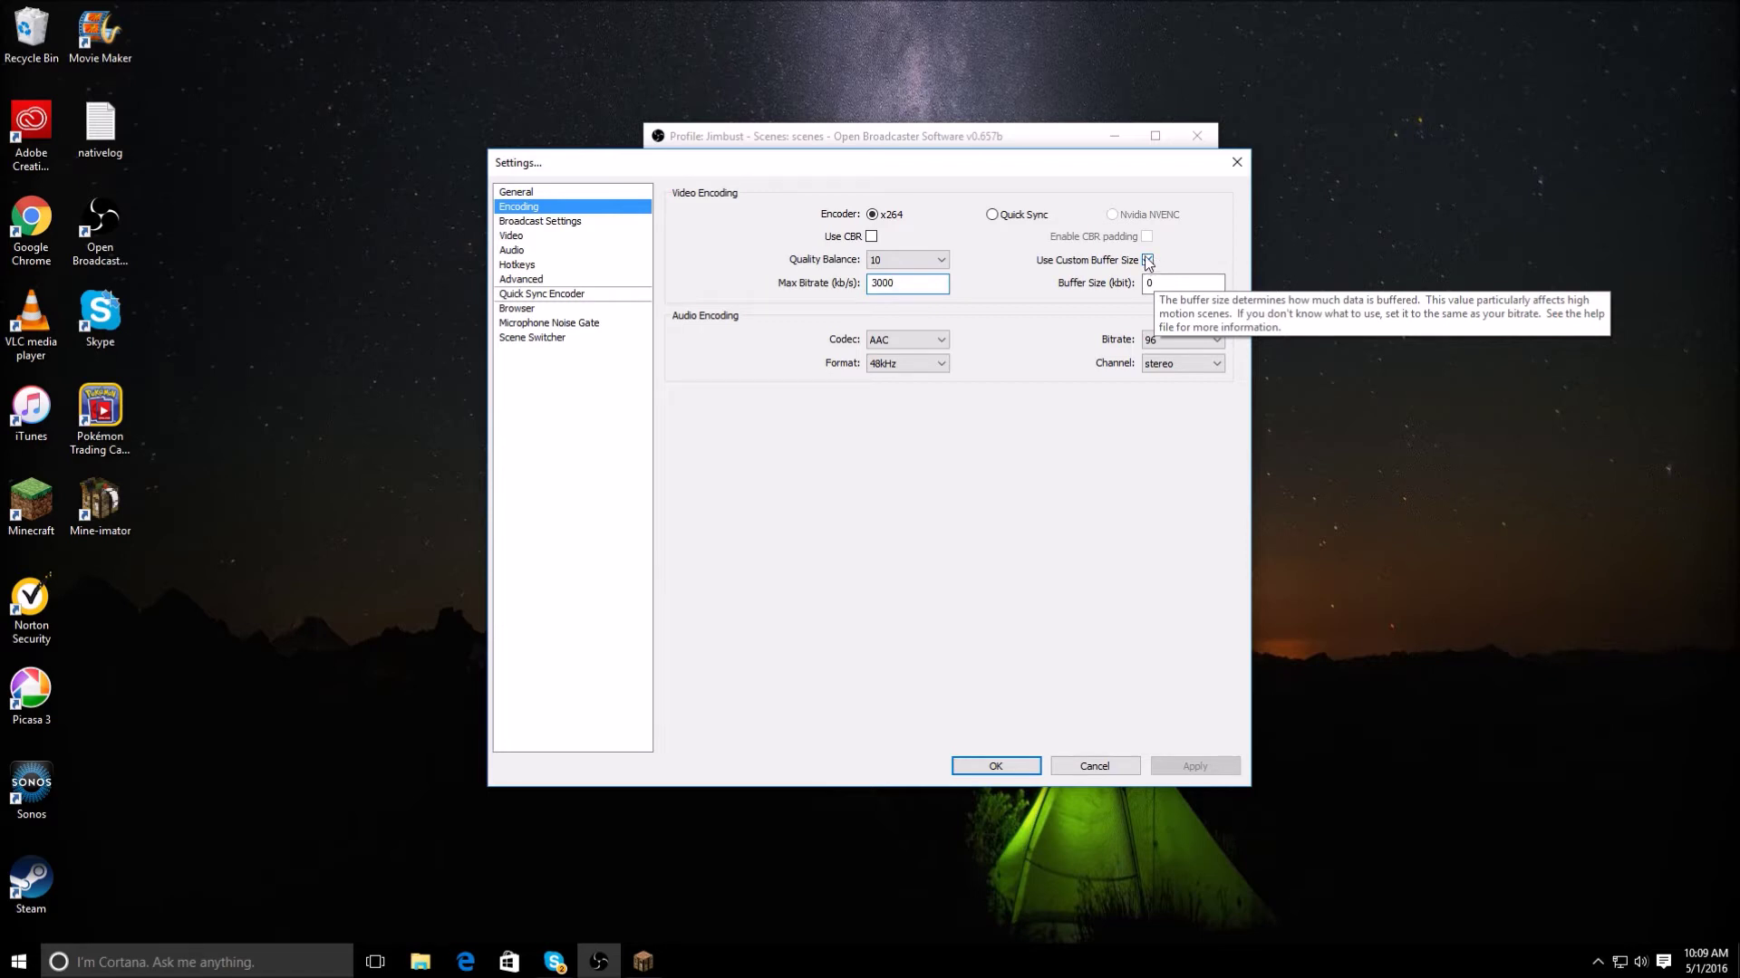
click(1180, 283)
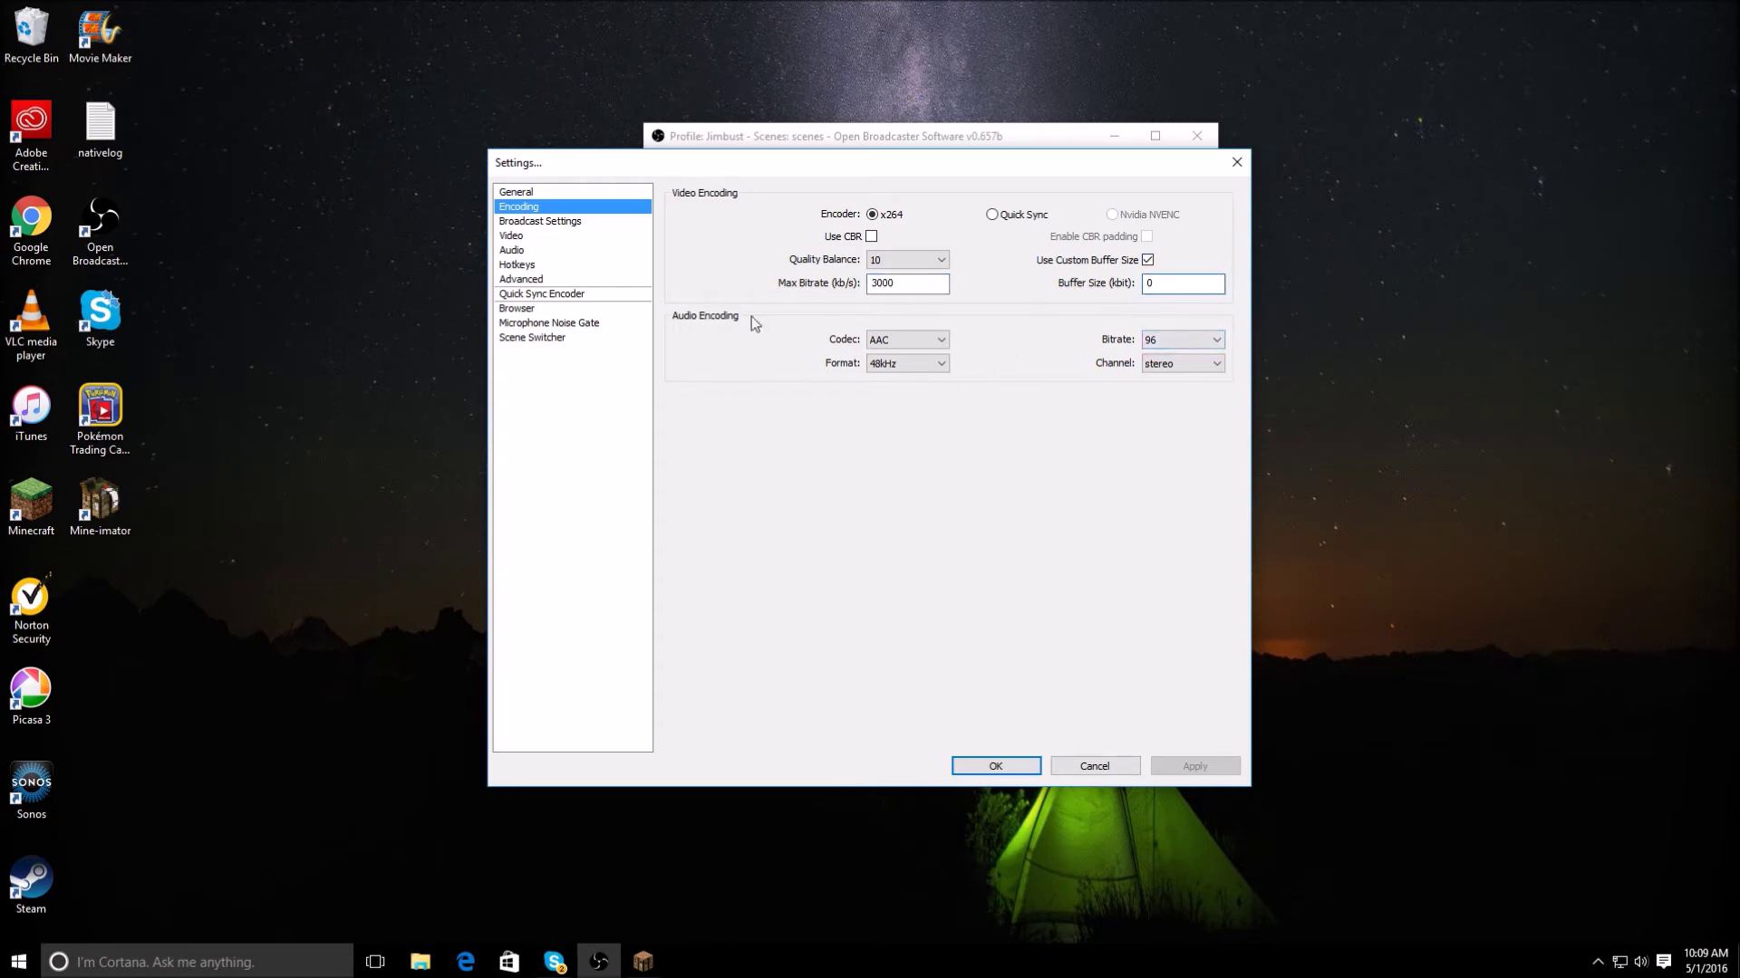
Review the audio encoding options for bitrate, codec and format, keeping the existing choices.
click(1187, 342)
click(1187, 337)
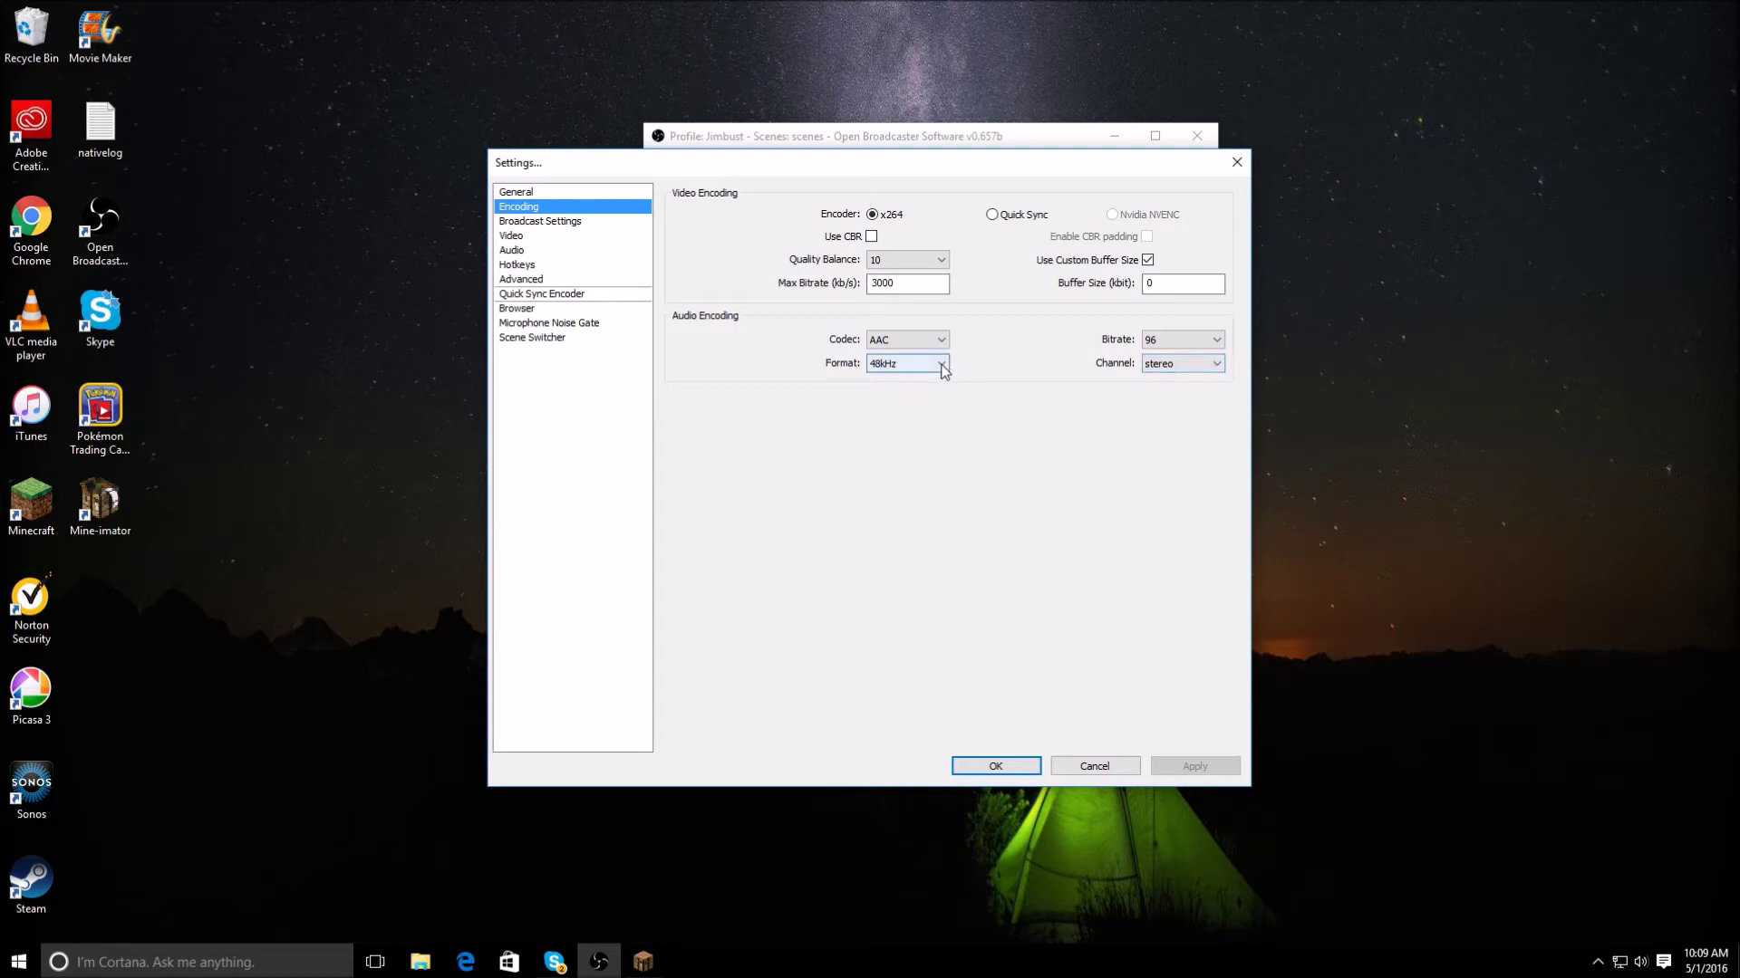
click(936, 343)
click(930, 353)
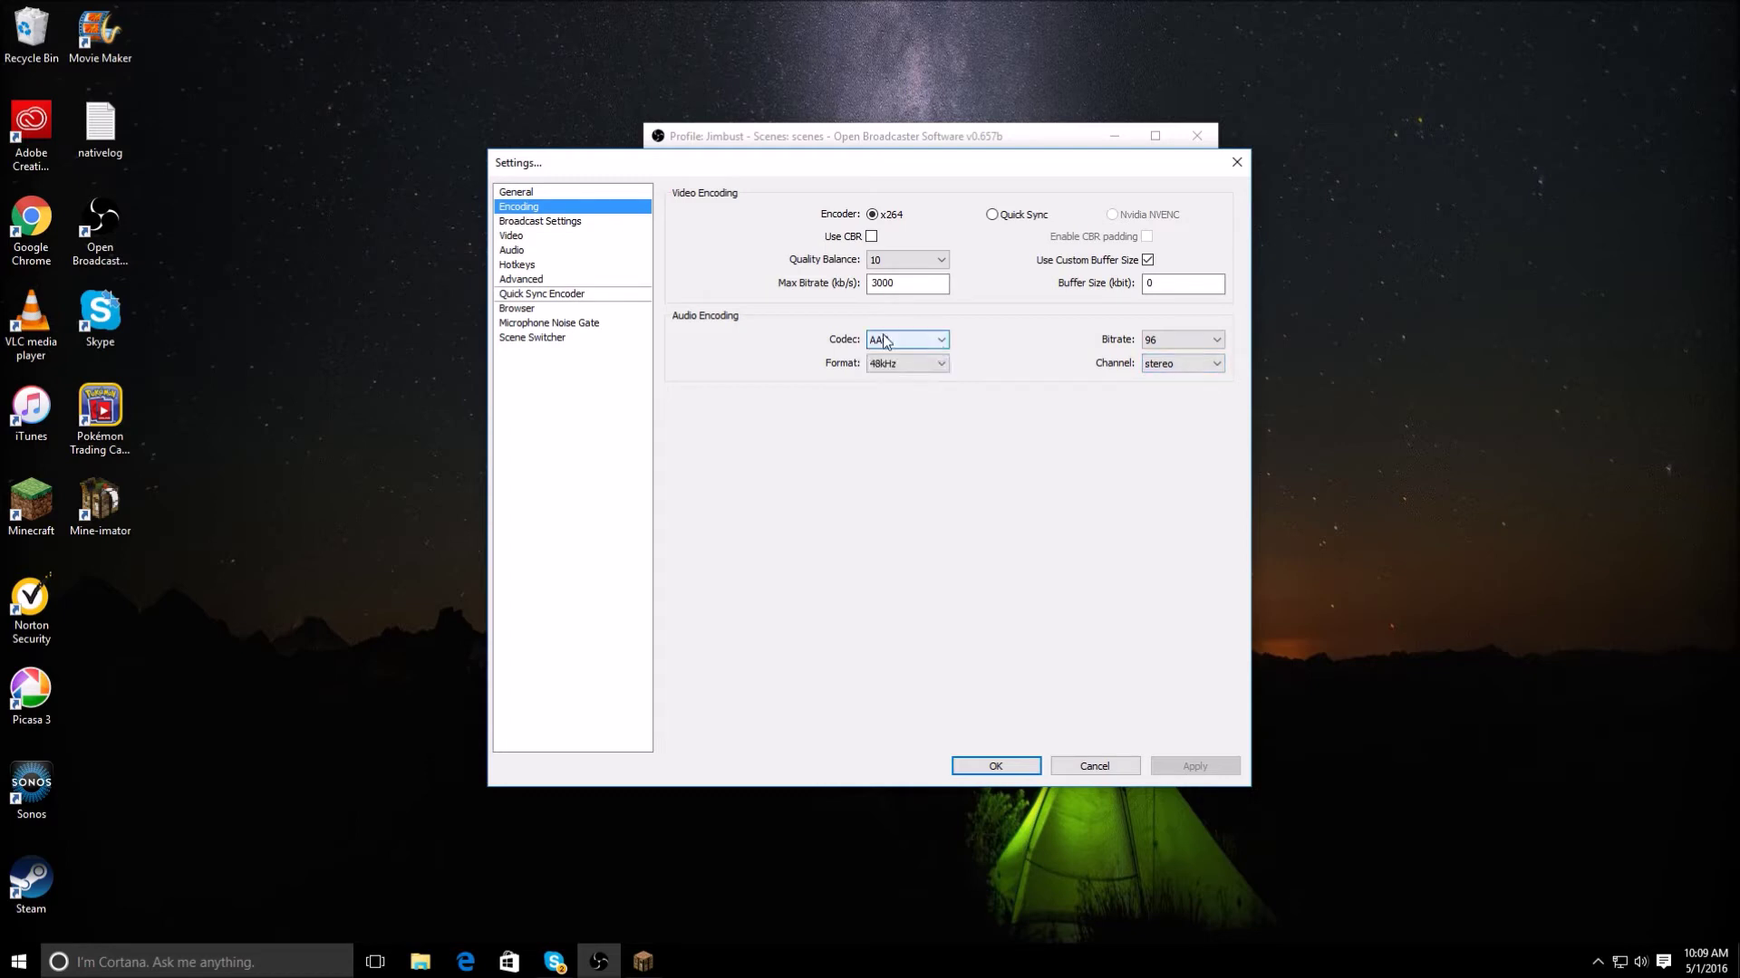
click(922, 350)
click(927, 354)
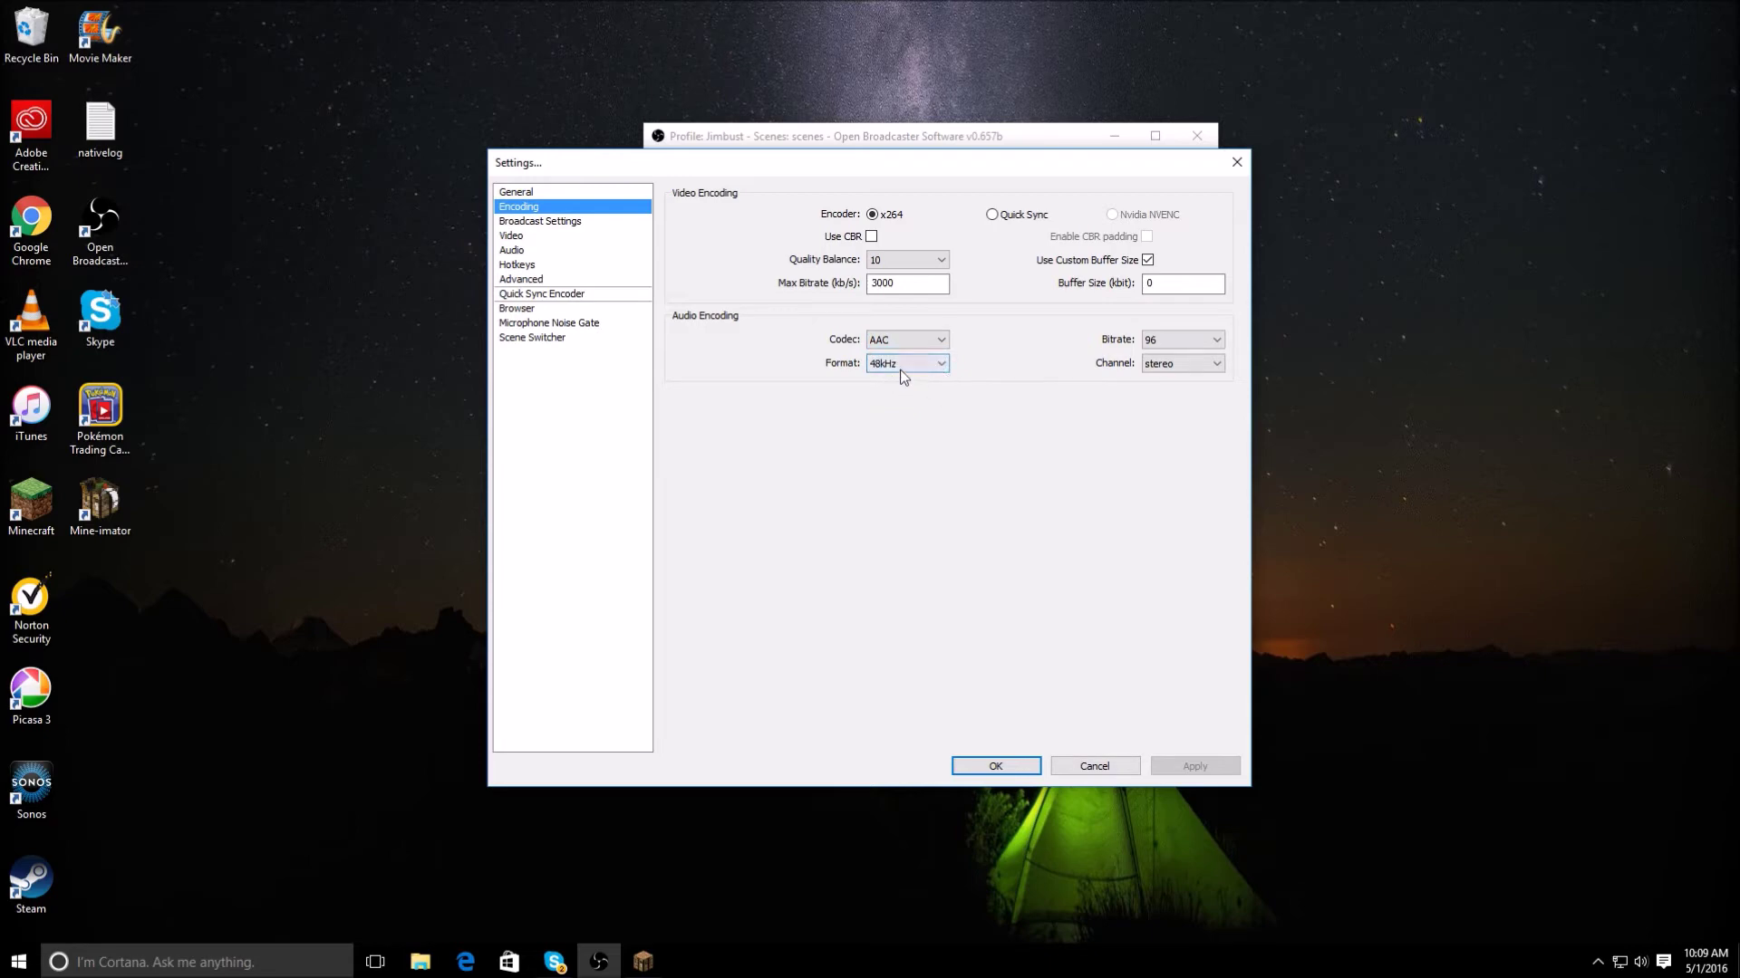
click(941, 366)
click(941, 368)
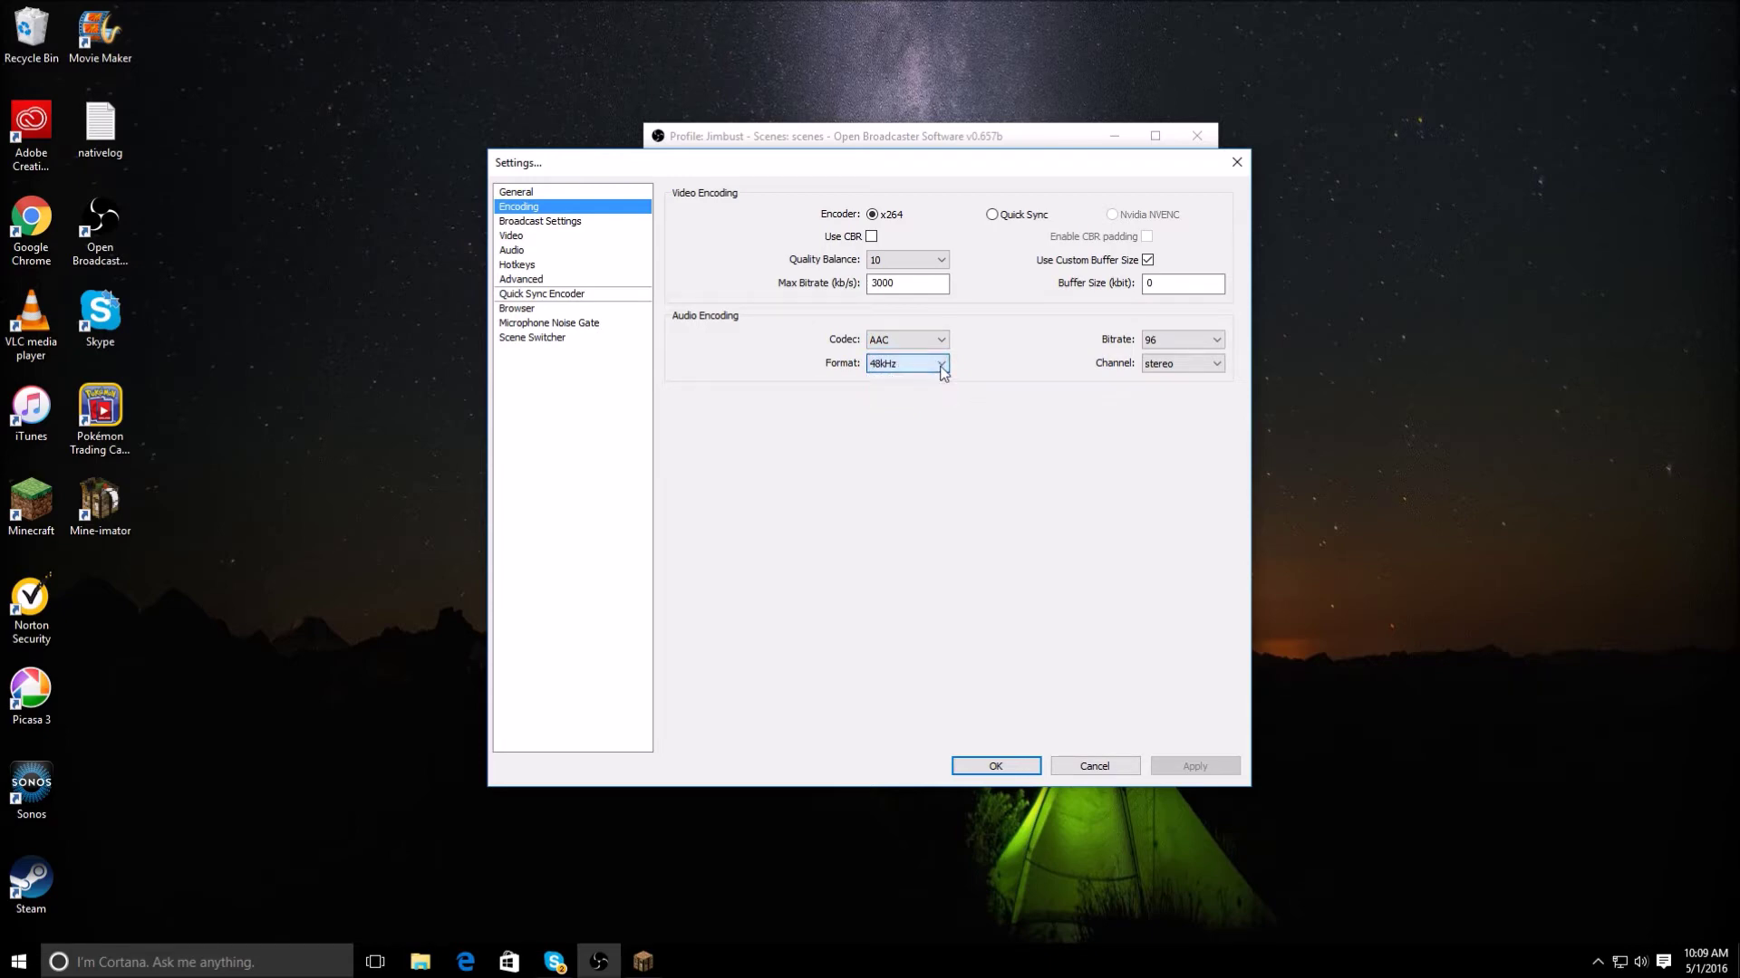
Set the broadcast mode to File Output Only in the broadcast settings and check the recording file path.
click(571, 221)
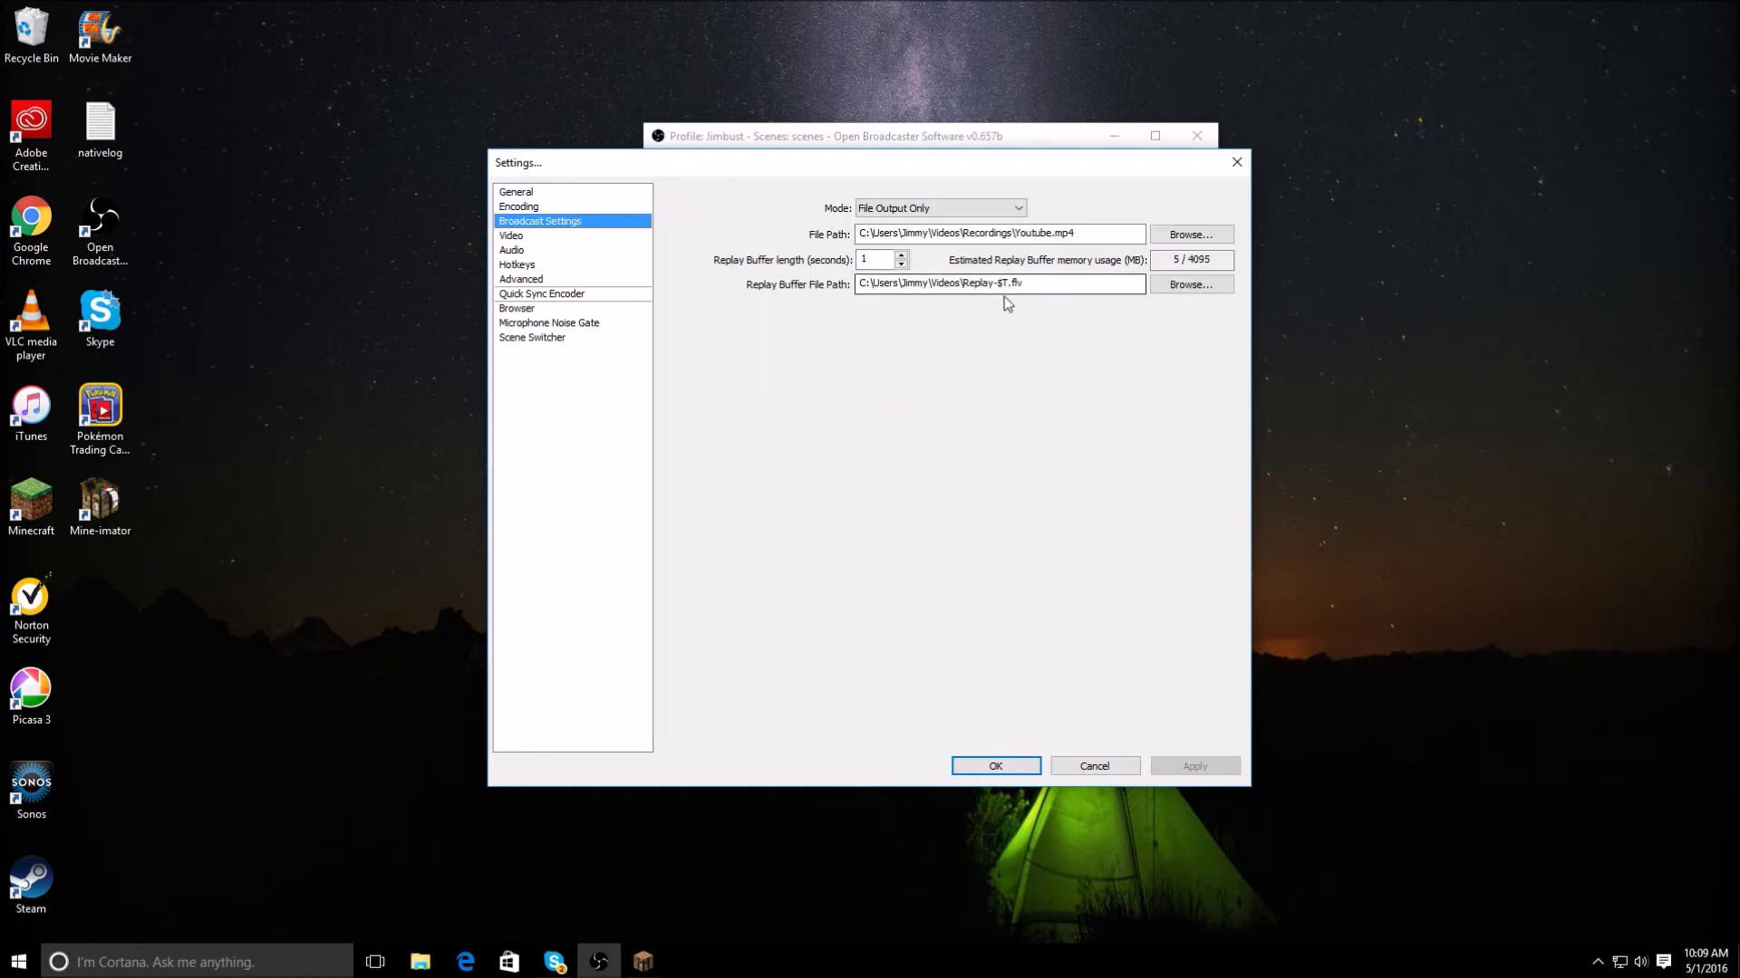
mouse_move(1083, 237)
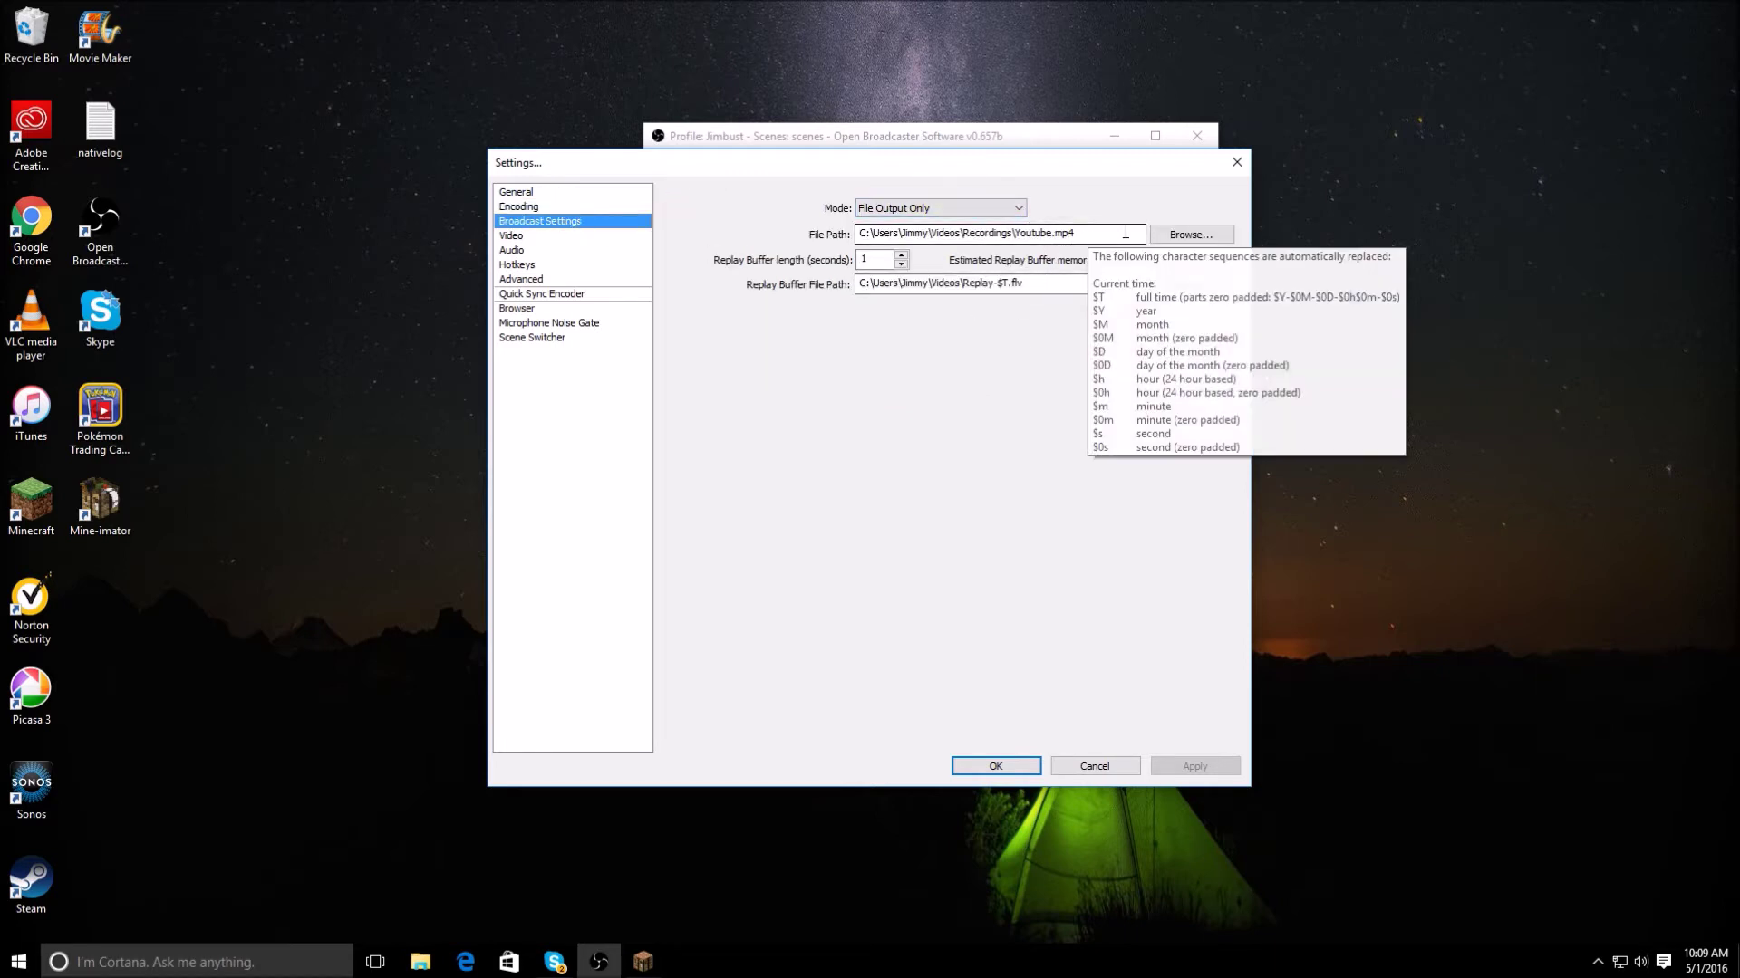
click(997, 209)
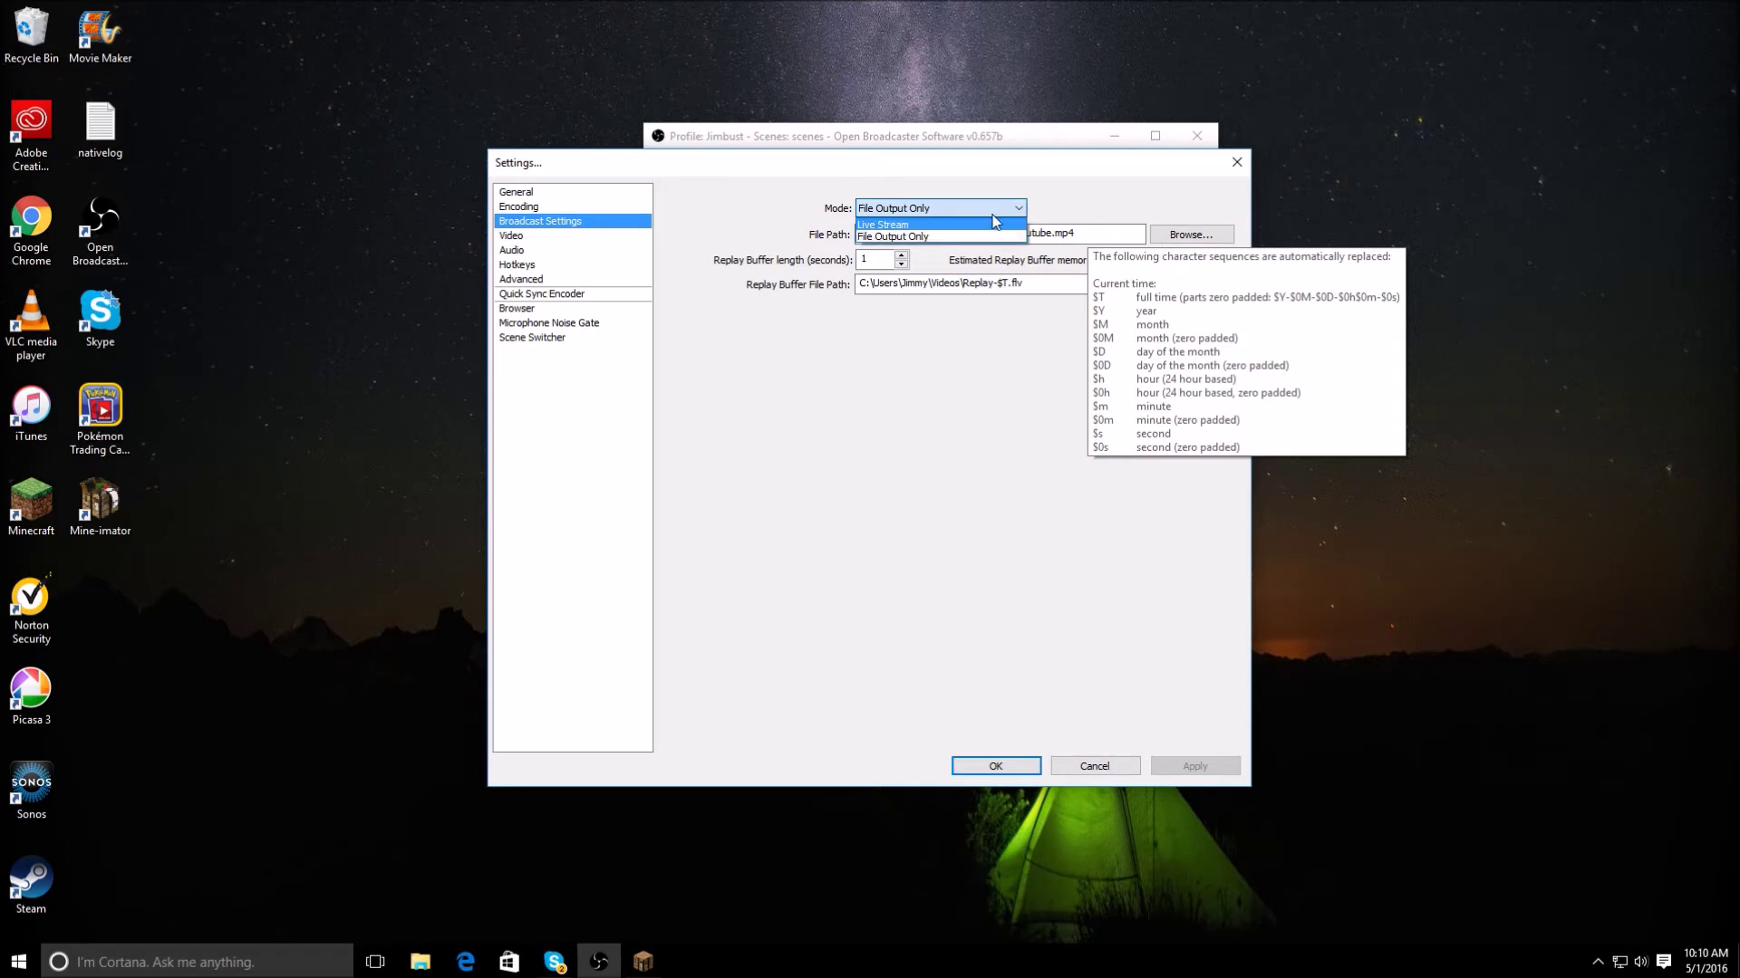
click(1005, 237)
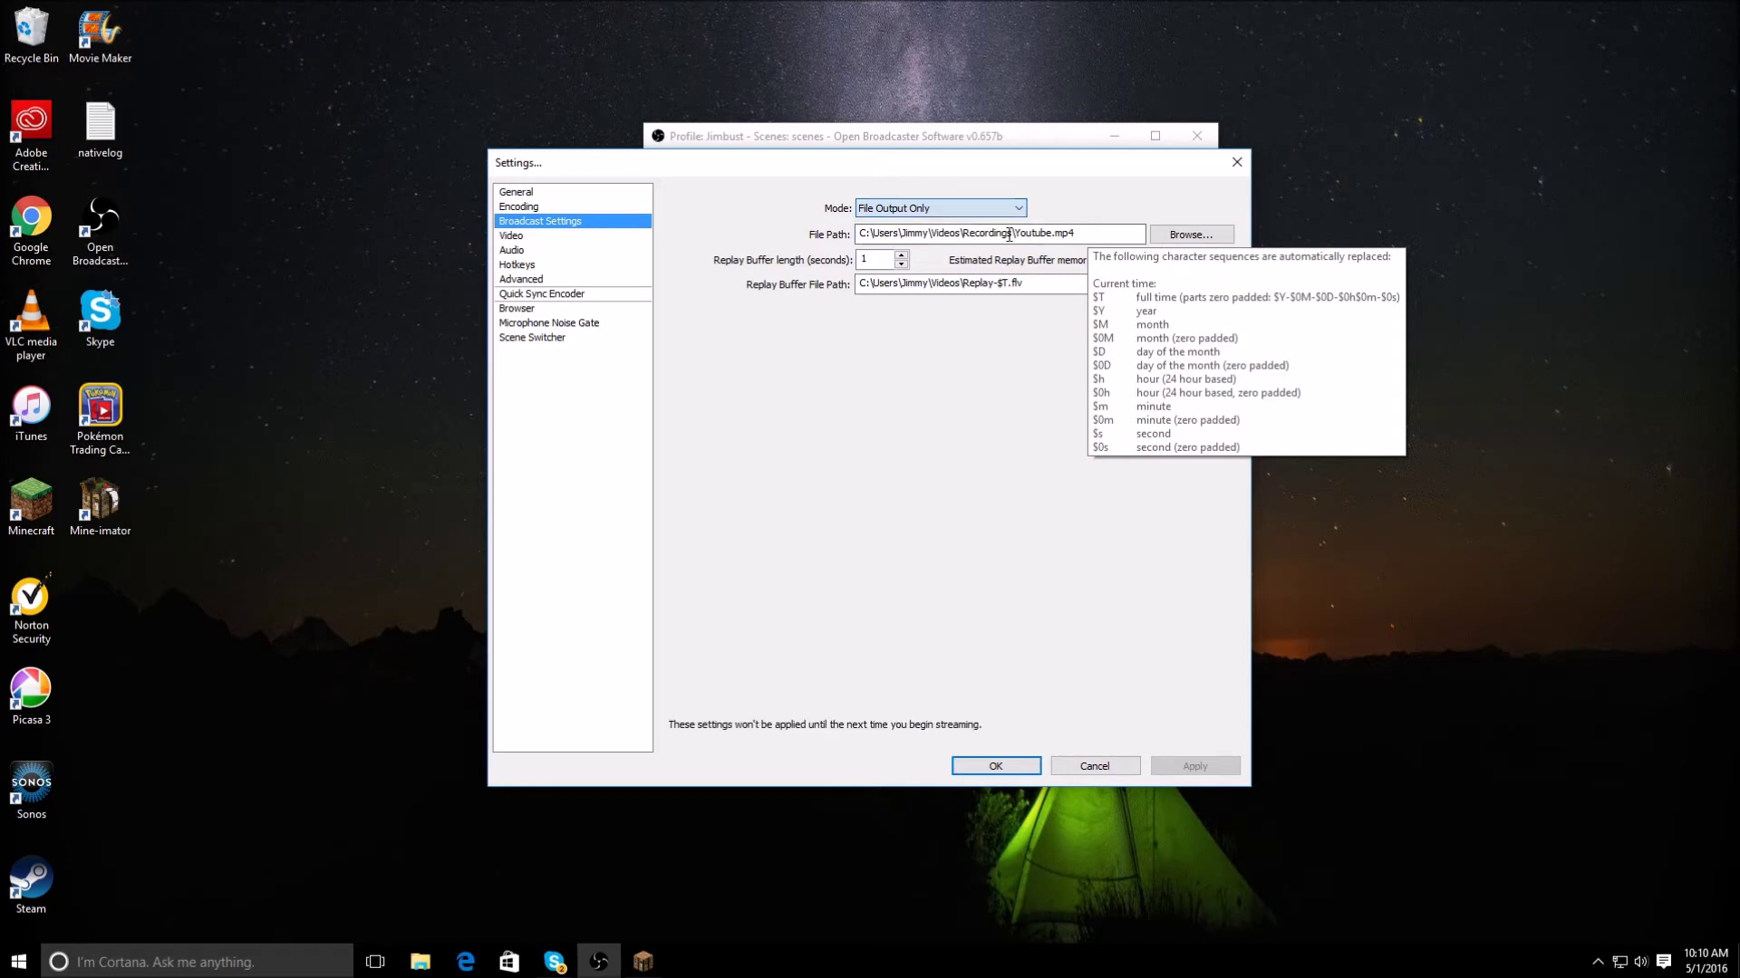
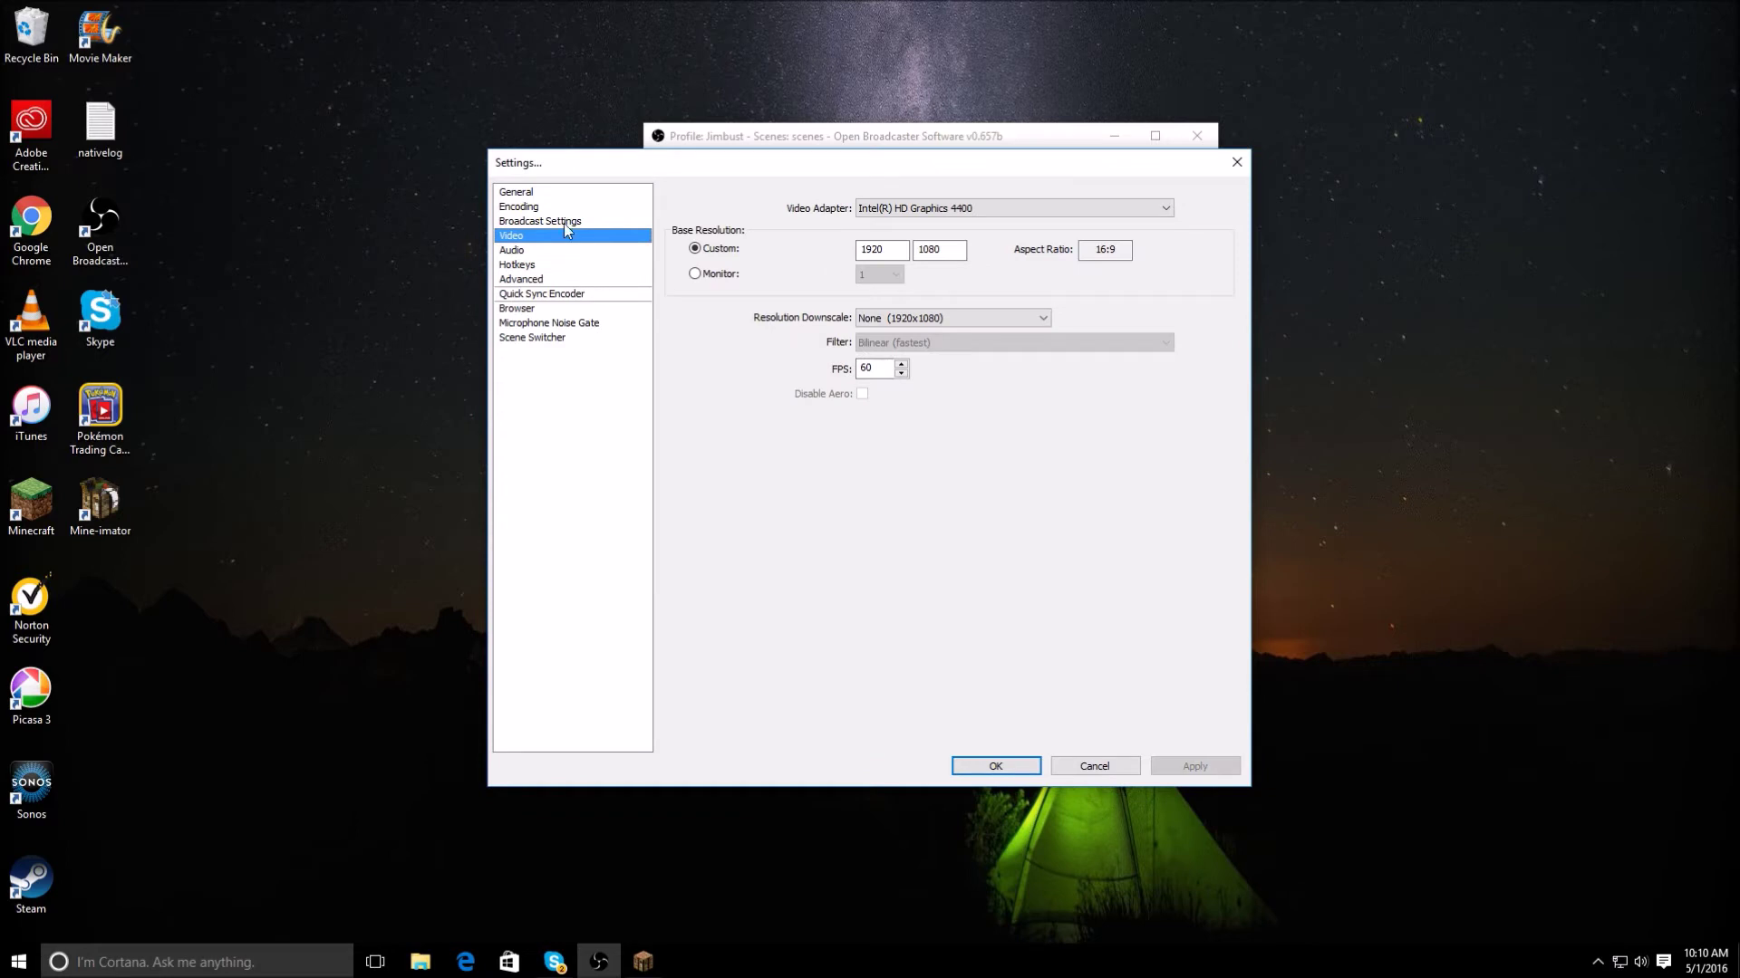
Set the video adapter to Intel(R) HD Graphics 4400, checking the available encoders in the encoding settings along the way.
click(577, 235)
click(1012, 210)
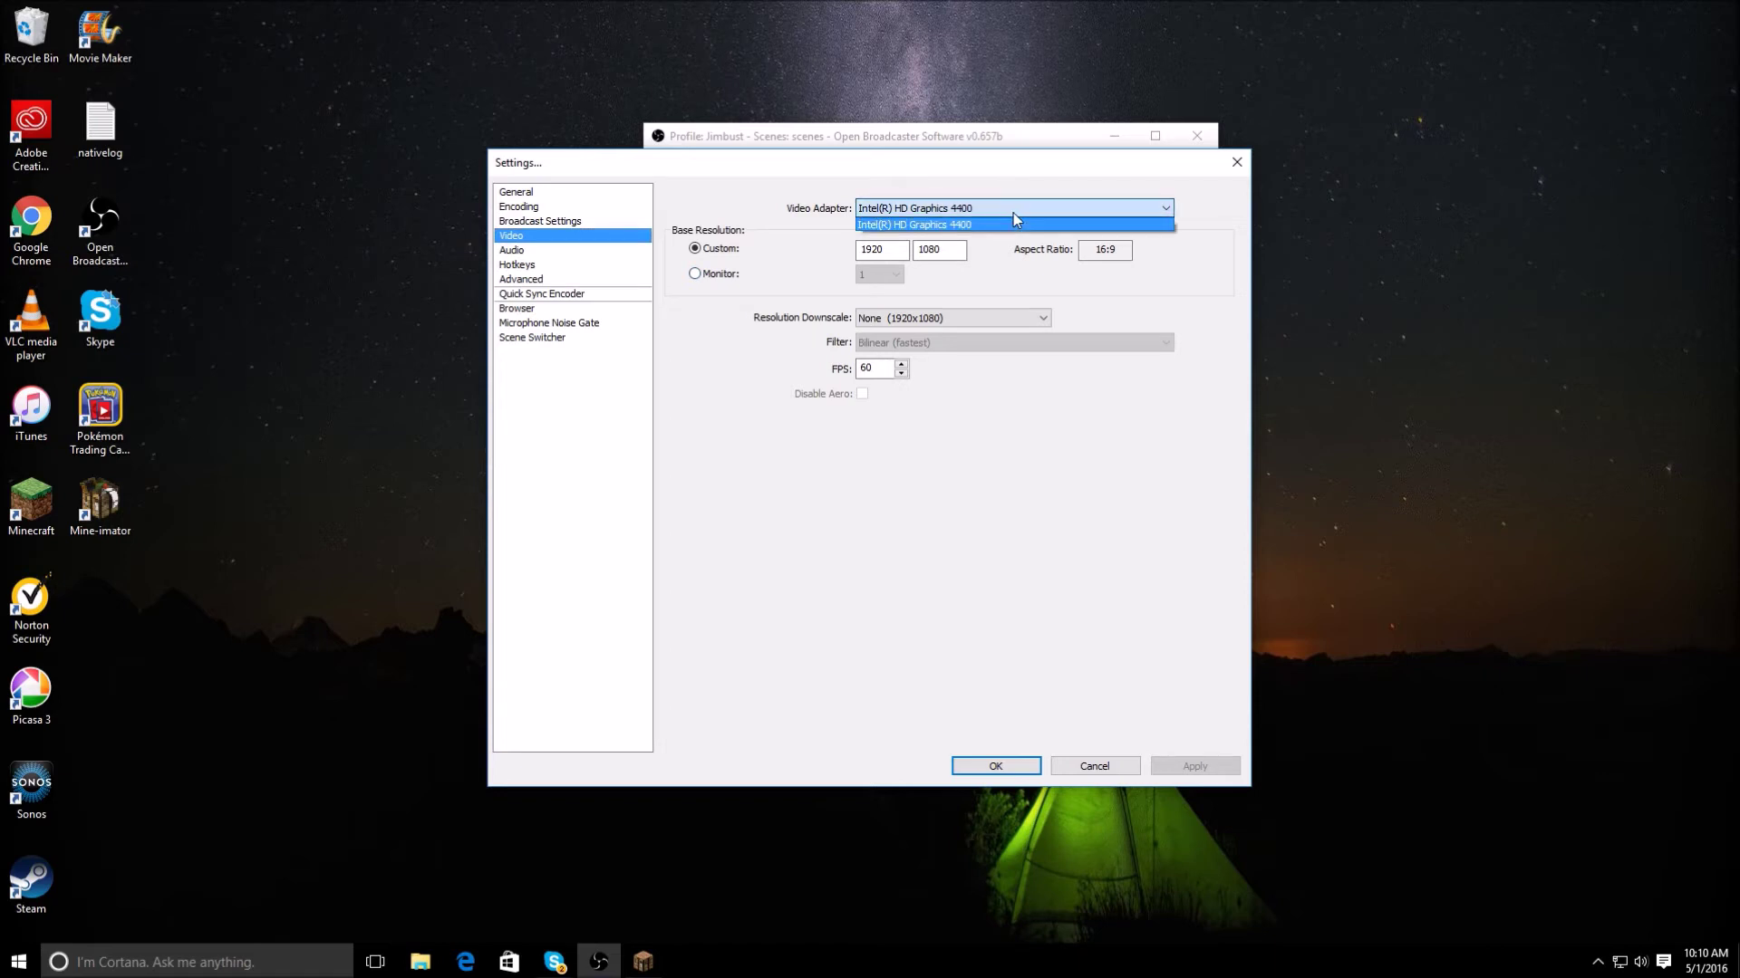
click(1013, 214)
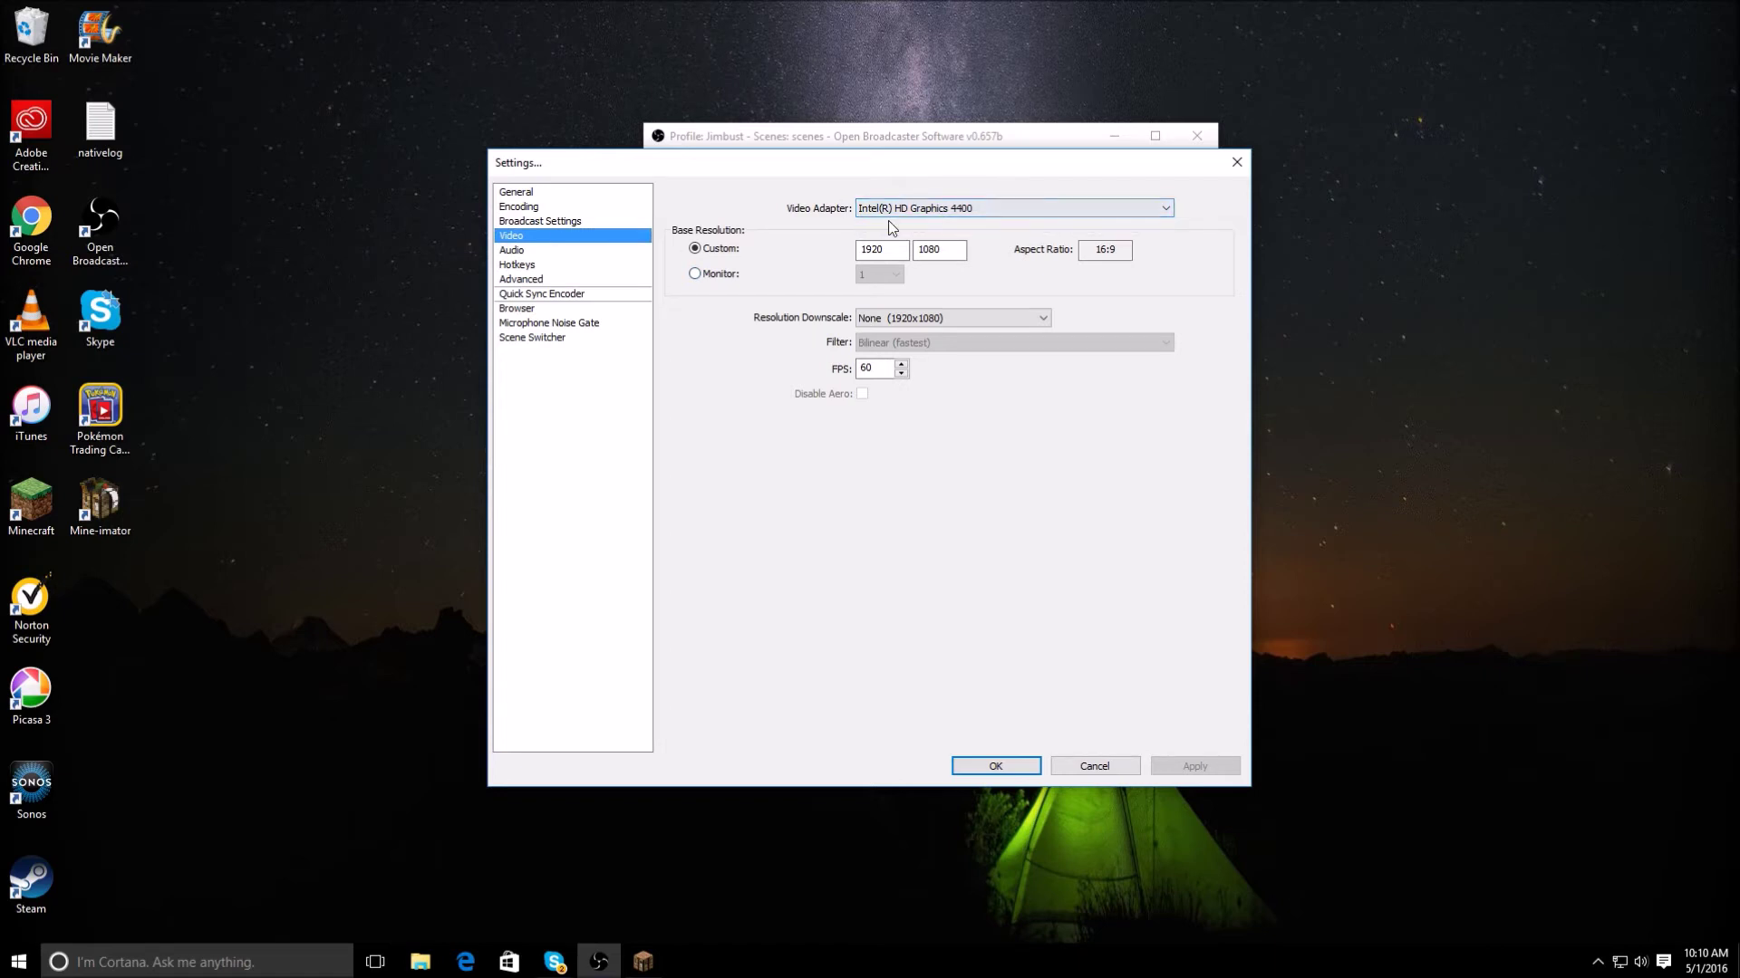
click(563, 207)
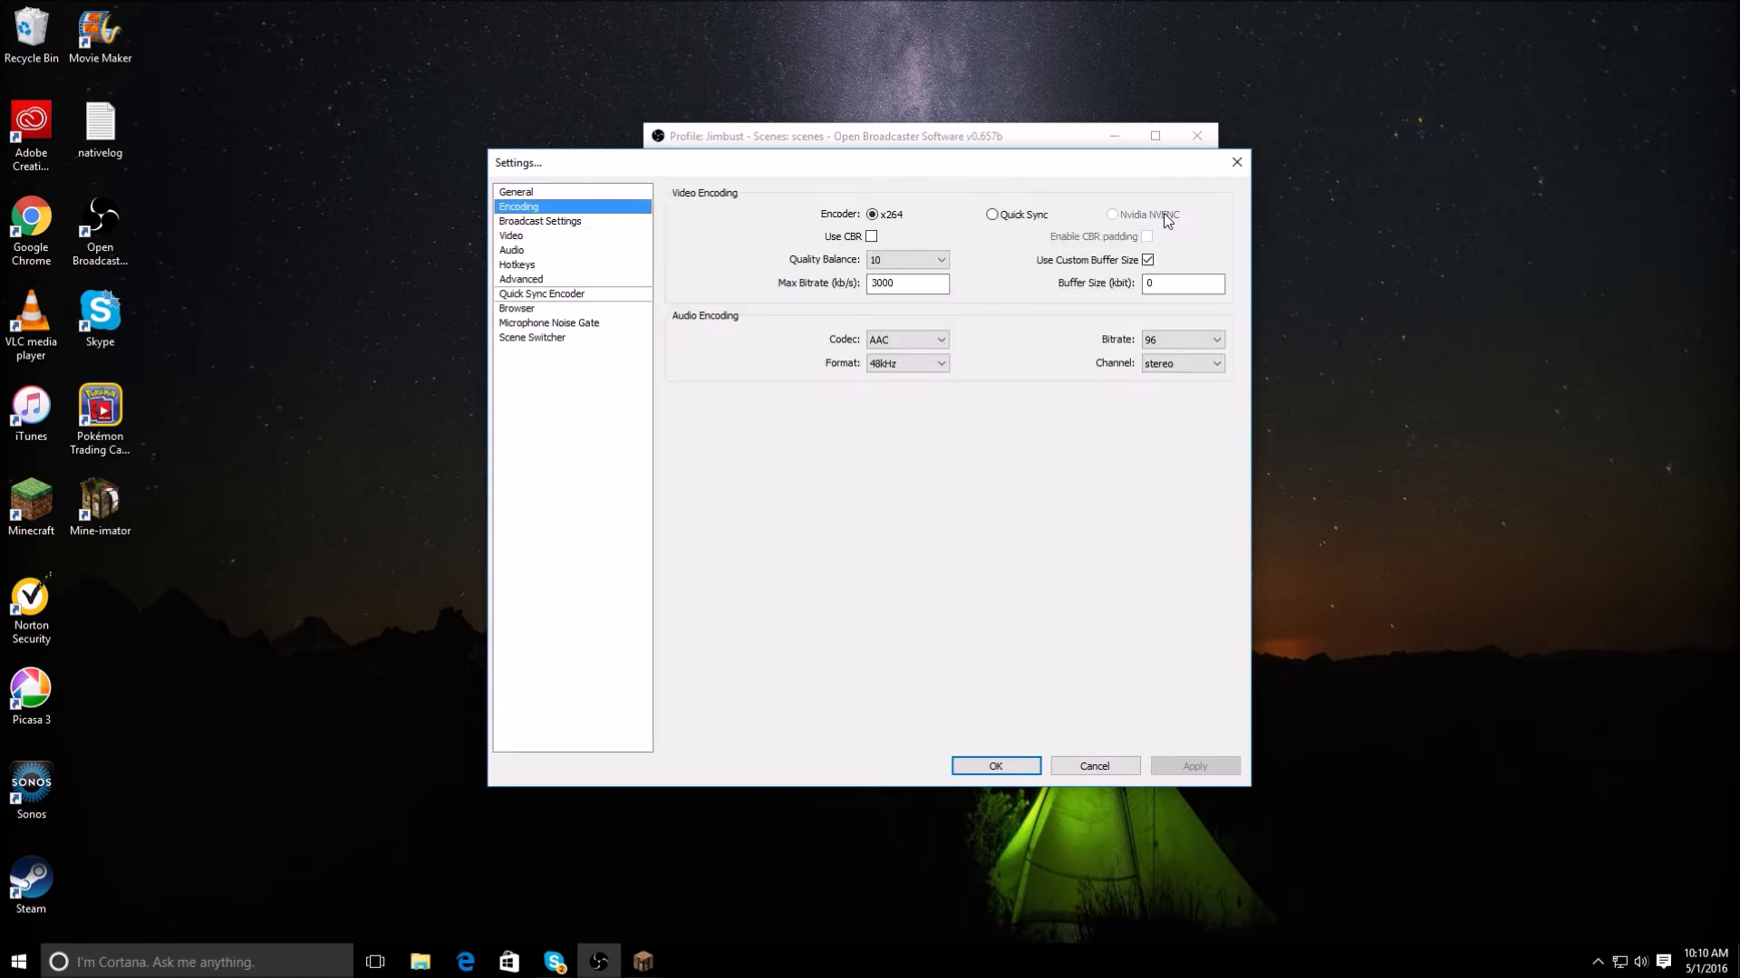
click(595, 237)
click(1013, 211)
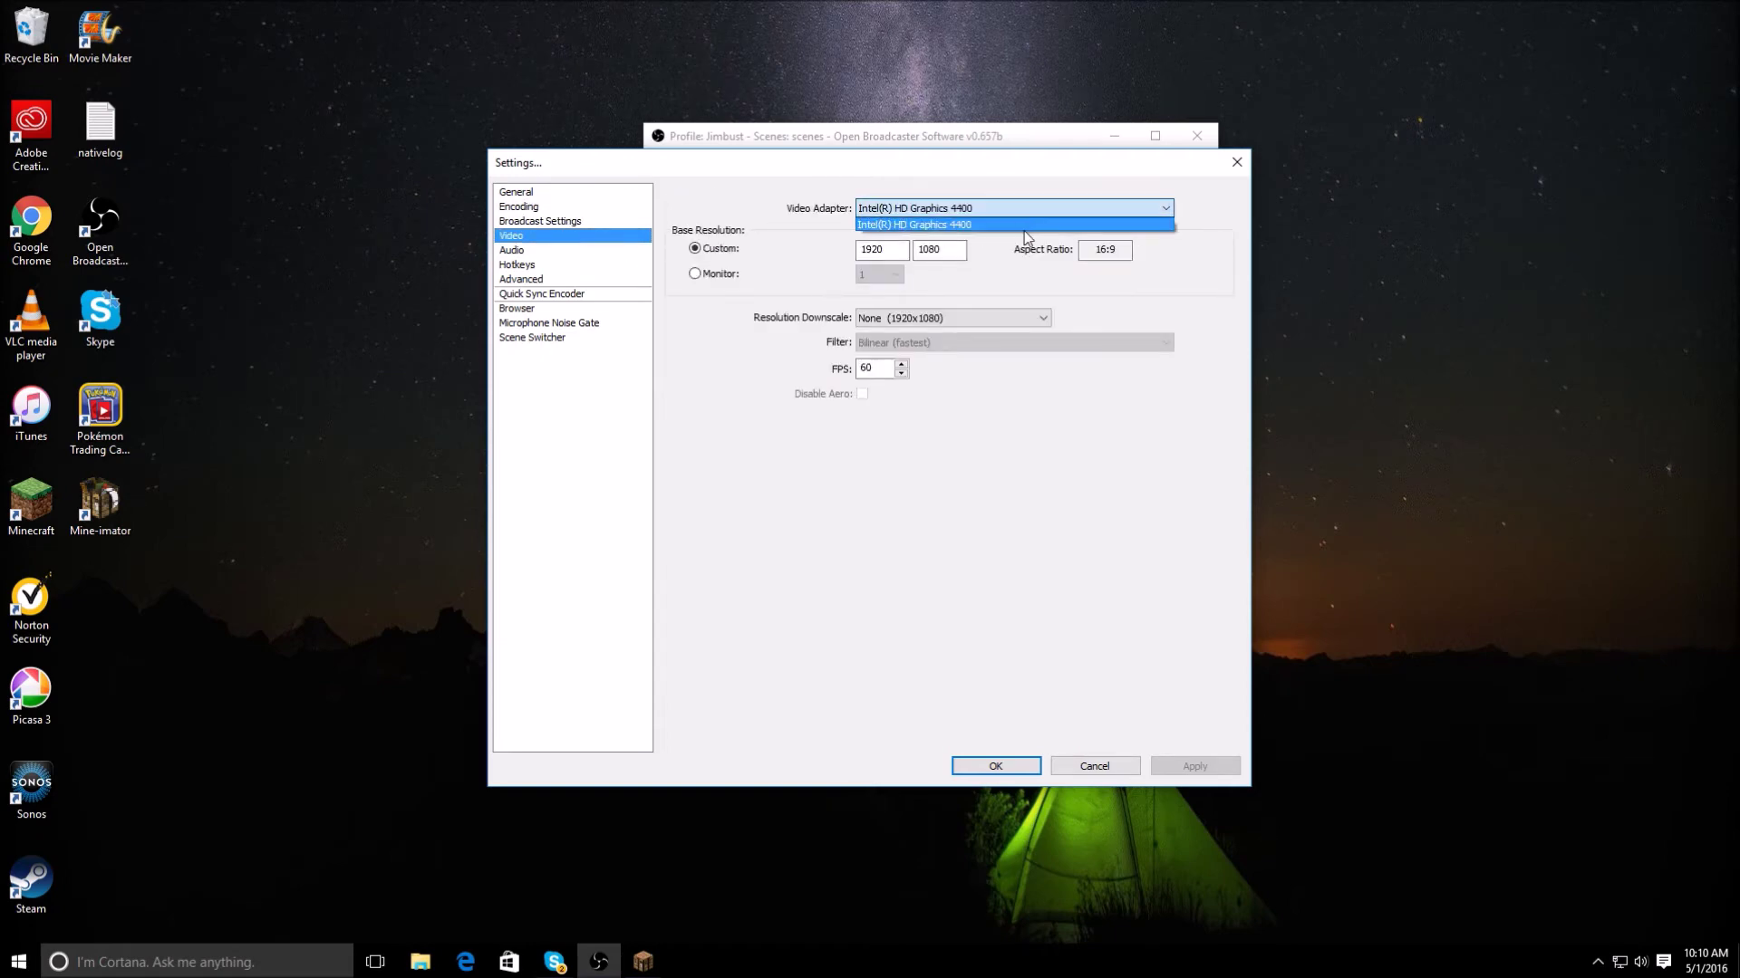
click(1013, 219)
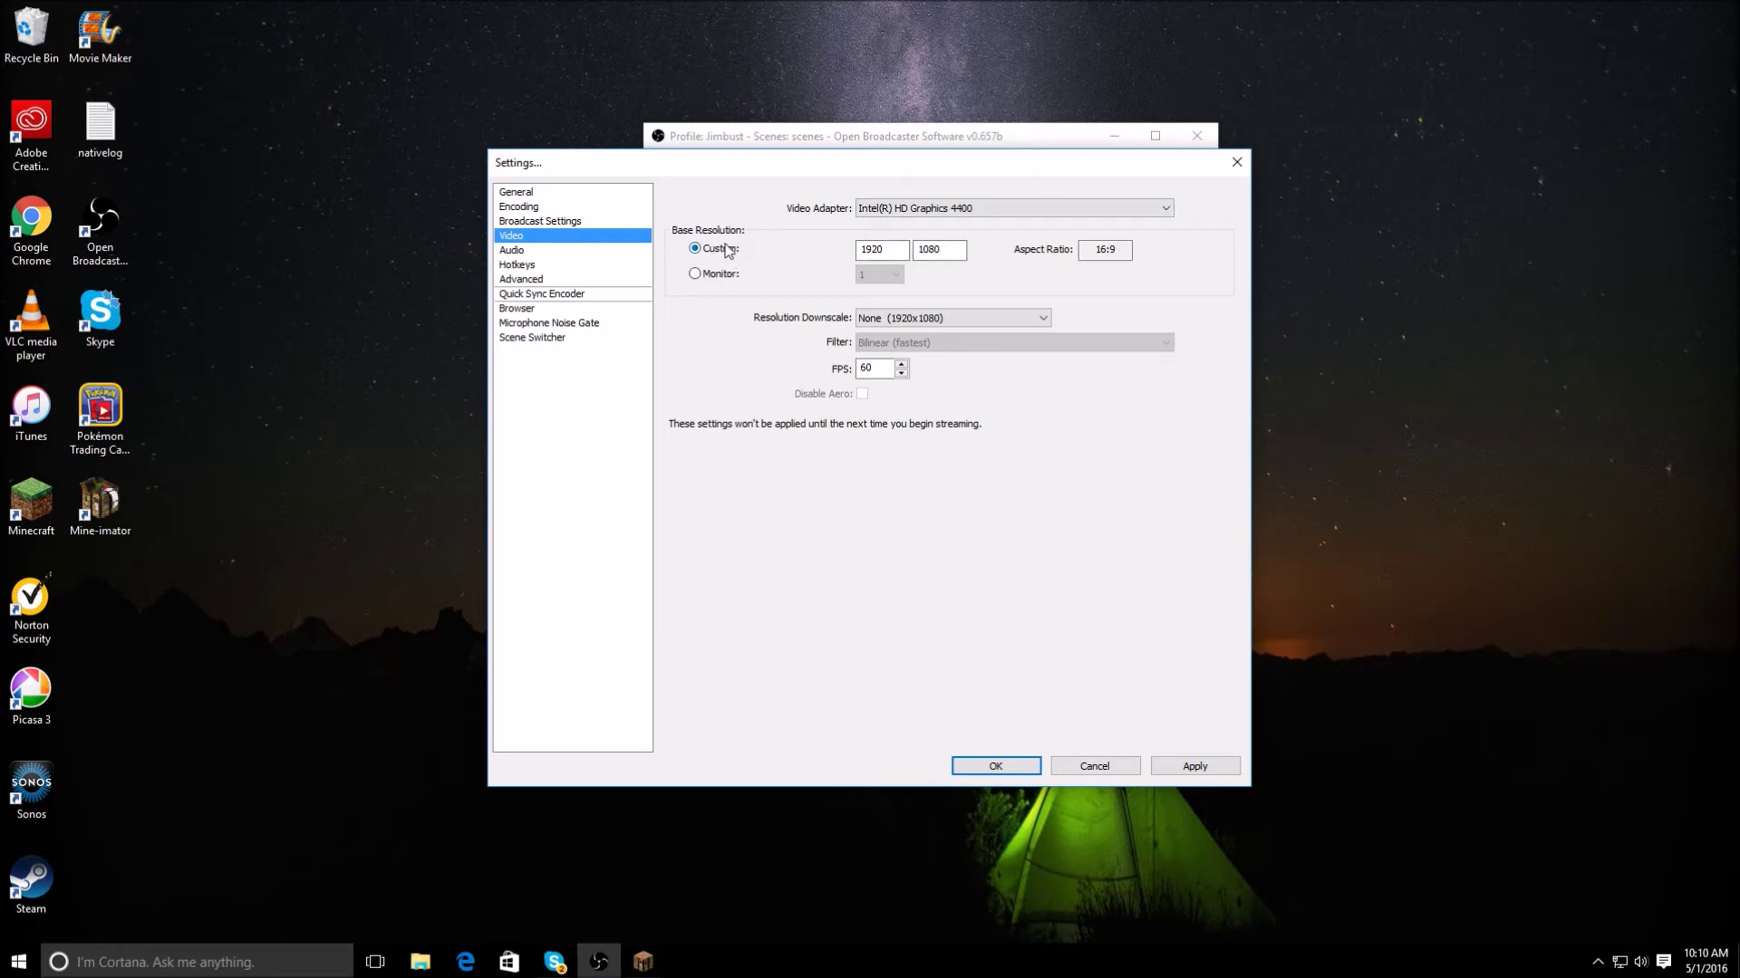
Check the custom base resolution, set the resolution downscale to None (1920x1080), and save the video settings.
click(899, 249)
click(941, 250)
click(1121, 251)
click(1008, 323)
click(1006, 320)
click(1024, 323)
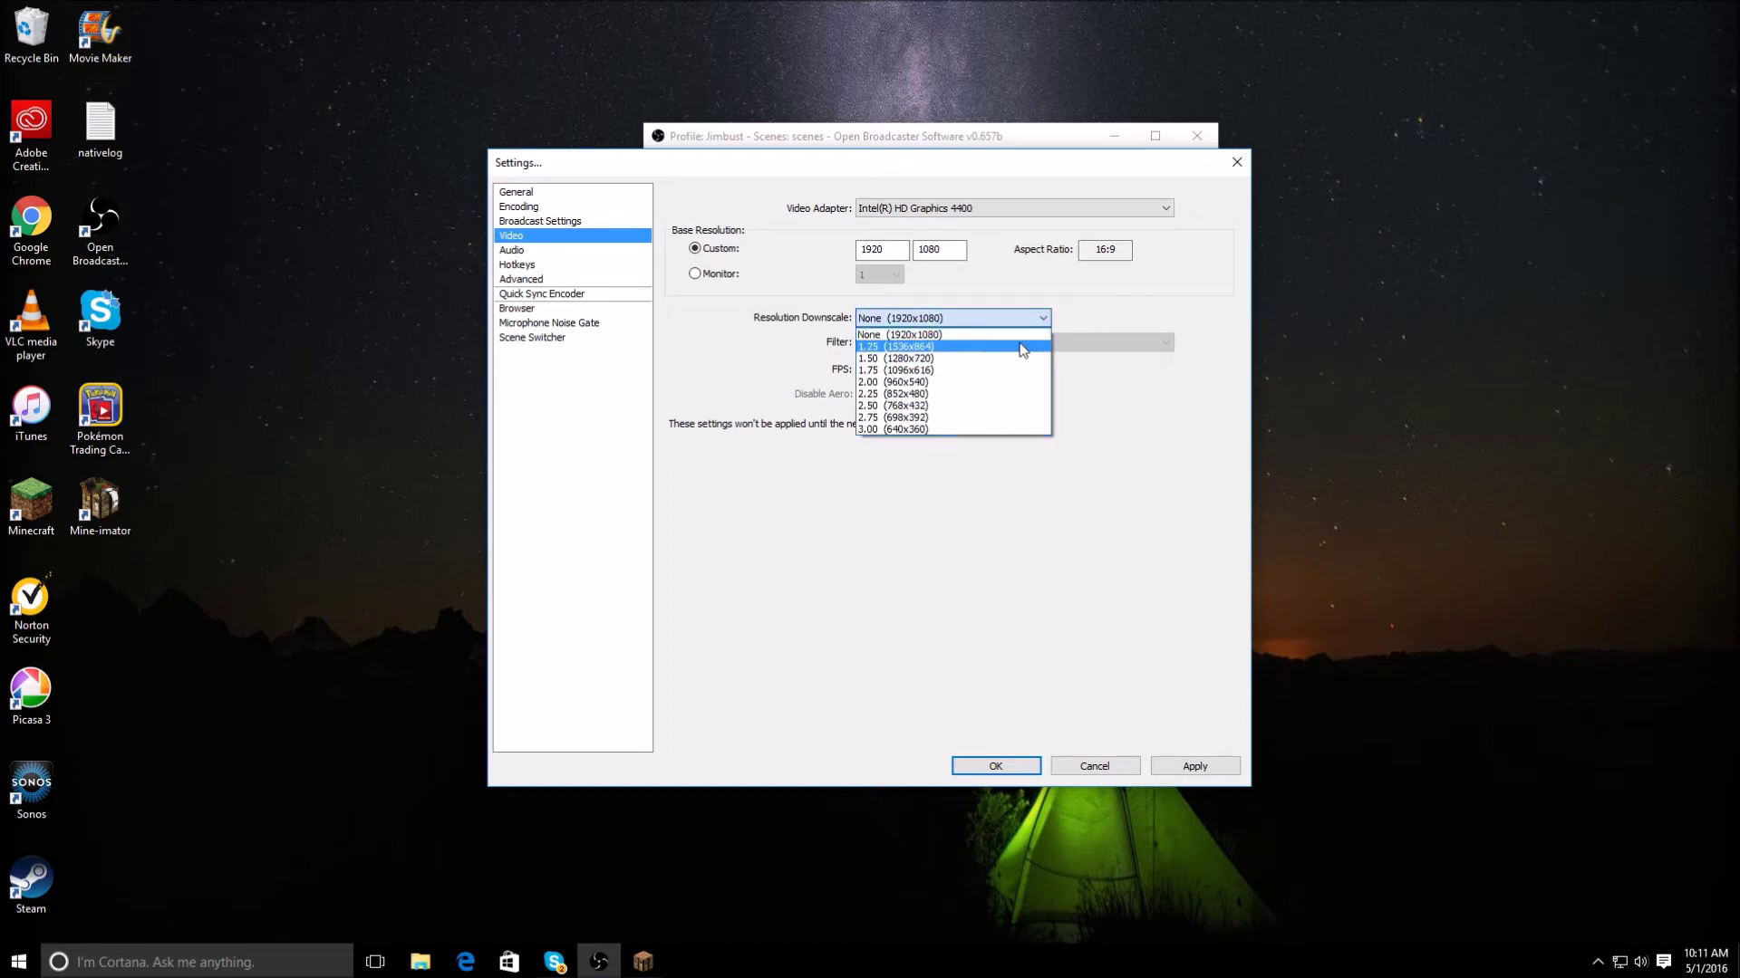
click(1018, 337)
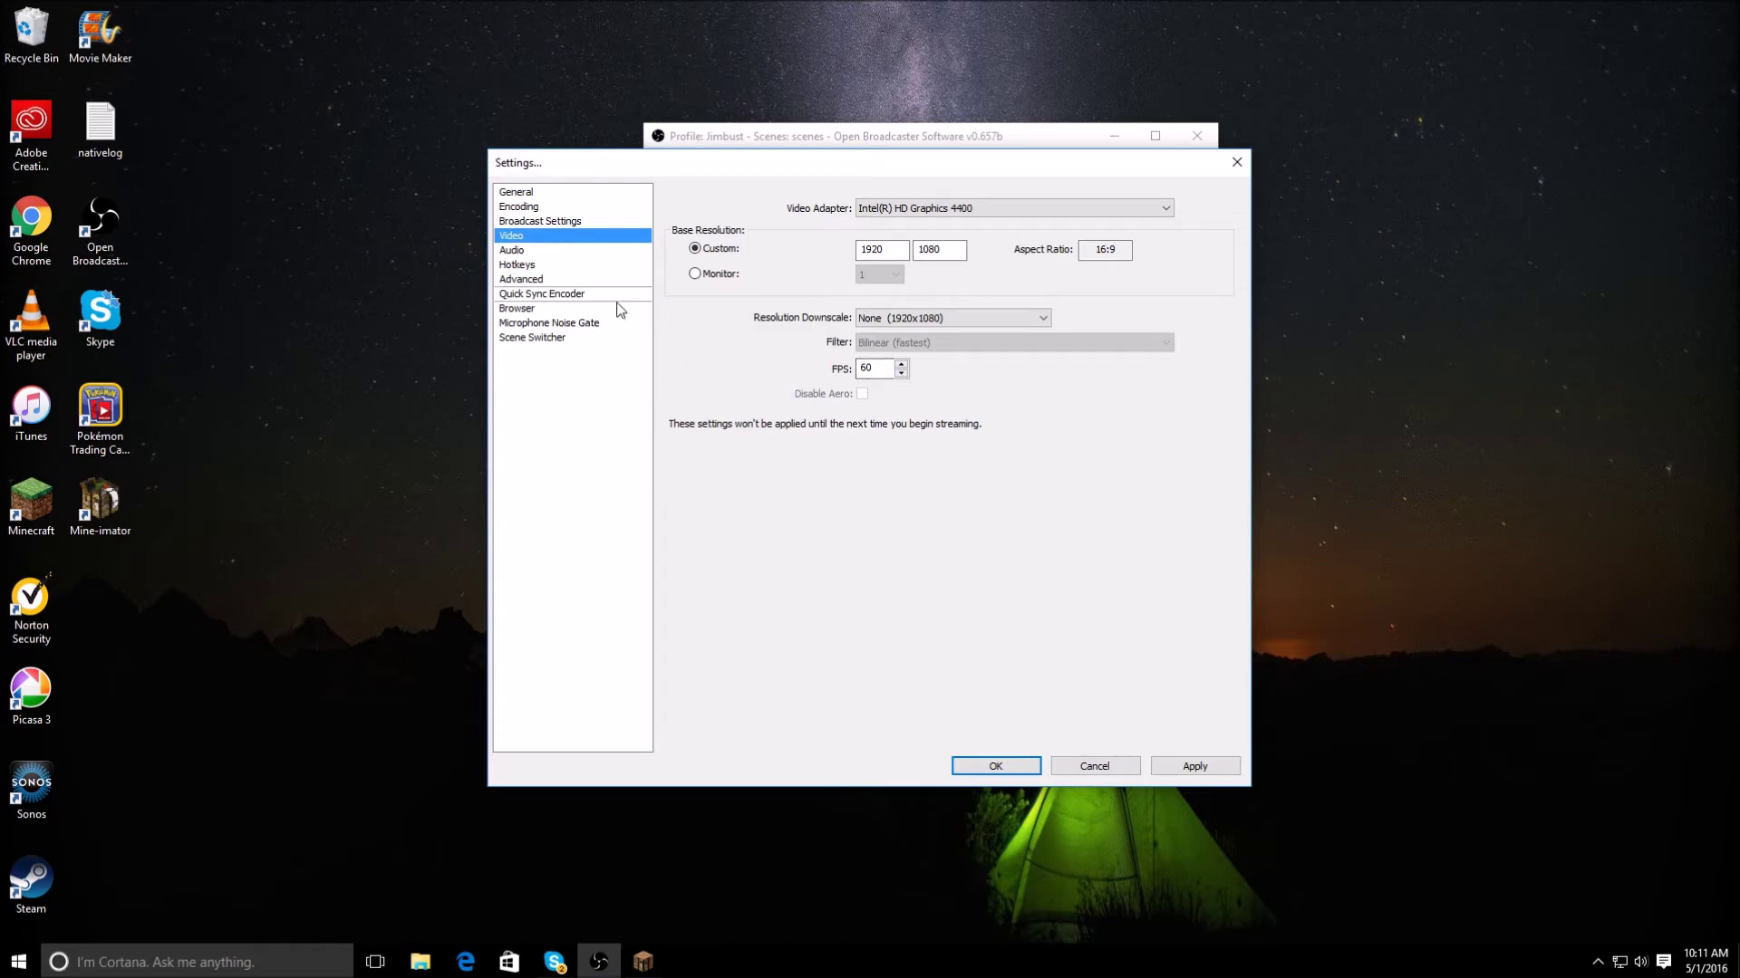
click(576, 250)
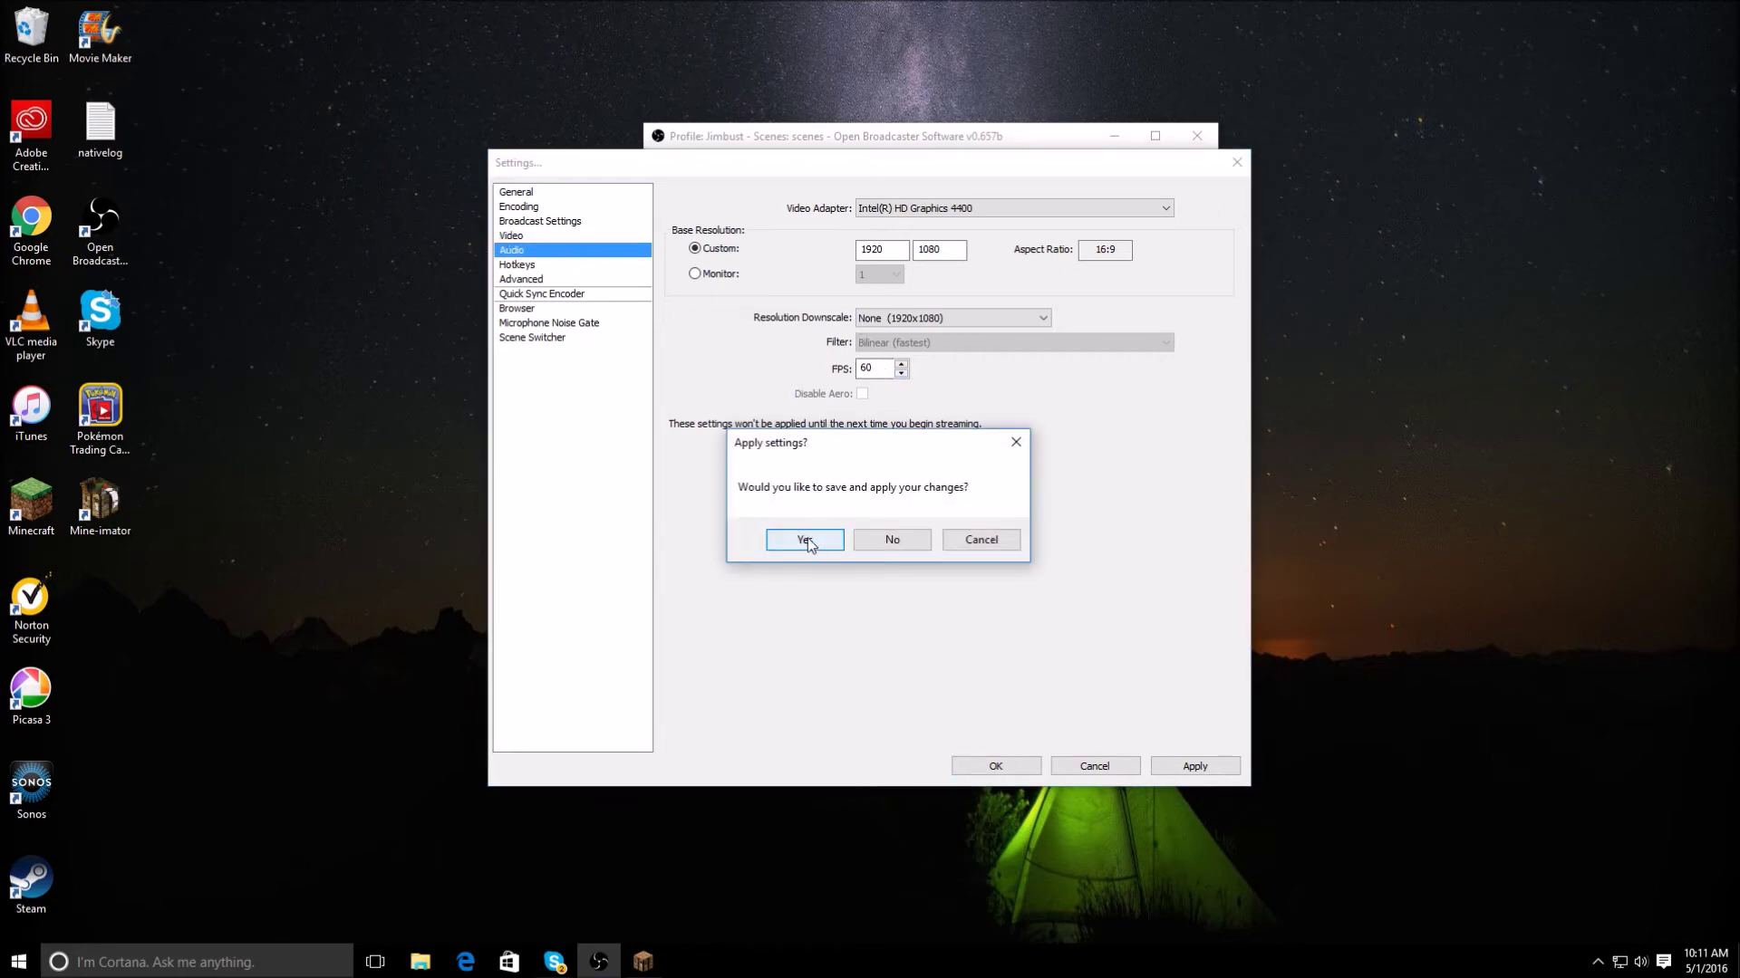
click(804, 540)
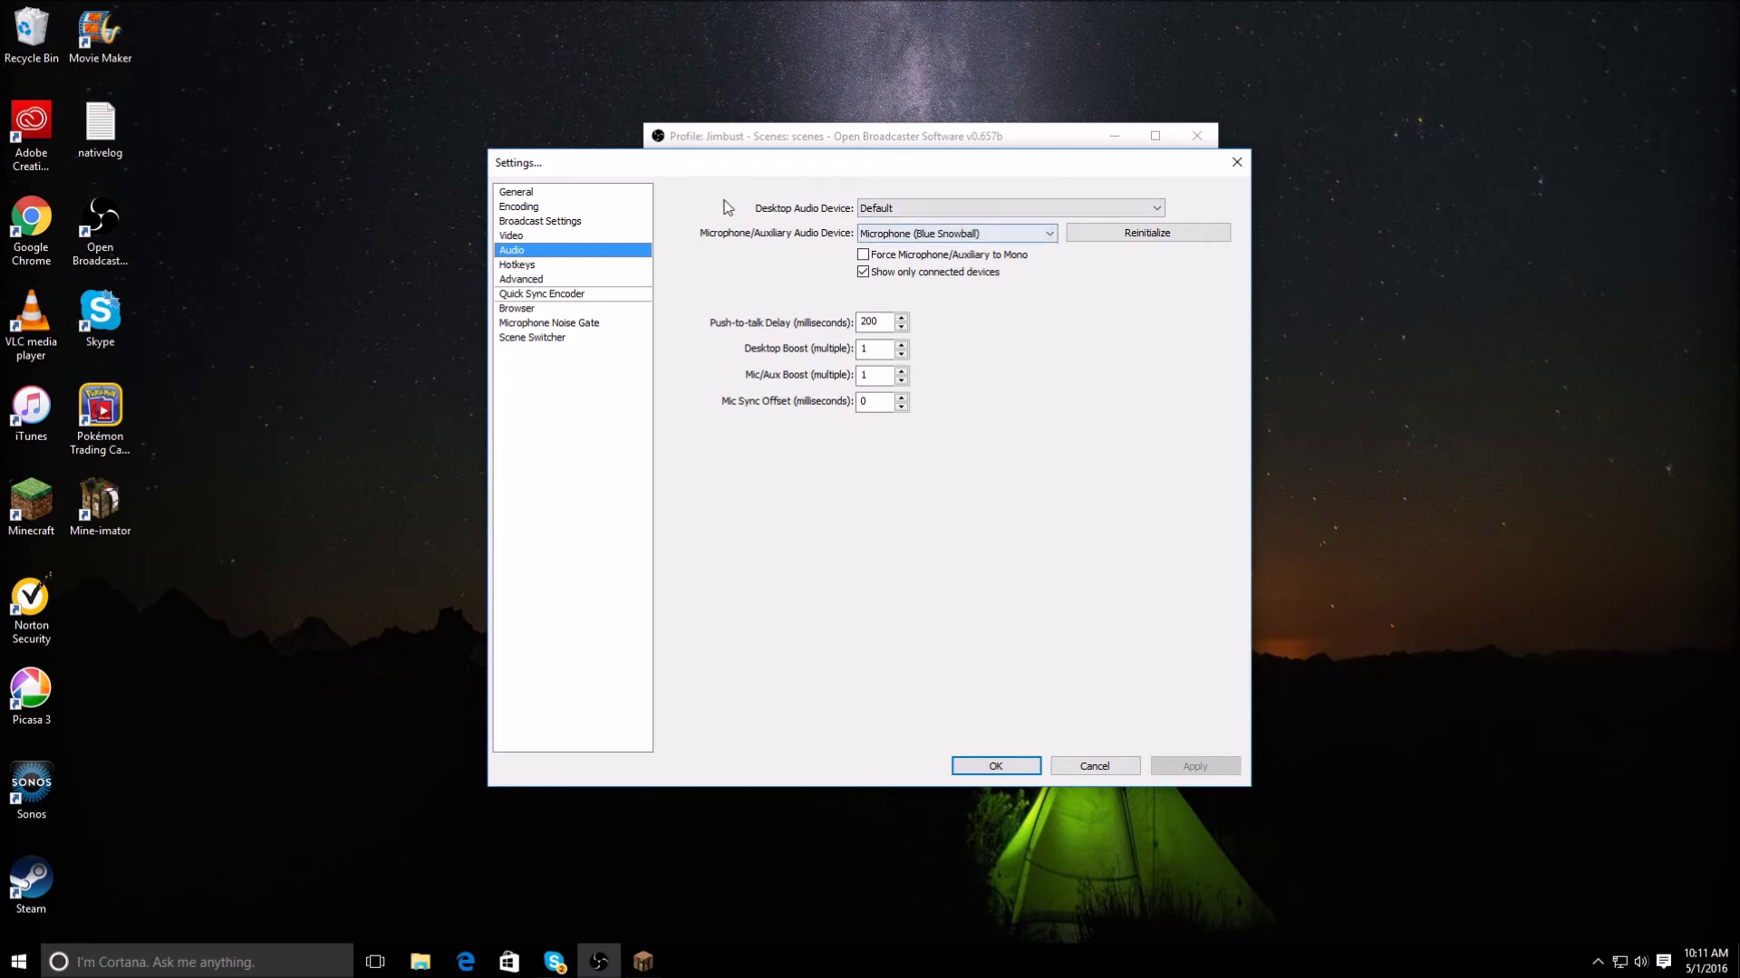
Try the microphone device choices, select Microphone (Blue Snowball) as the microphone/auxiliary audio device, and save the audio settings.
click(996, 234)
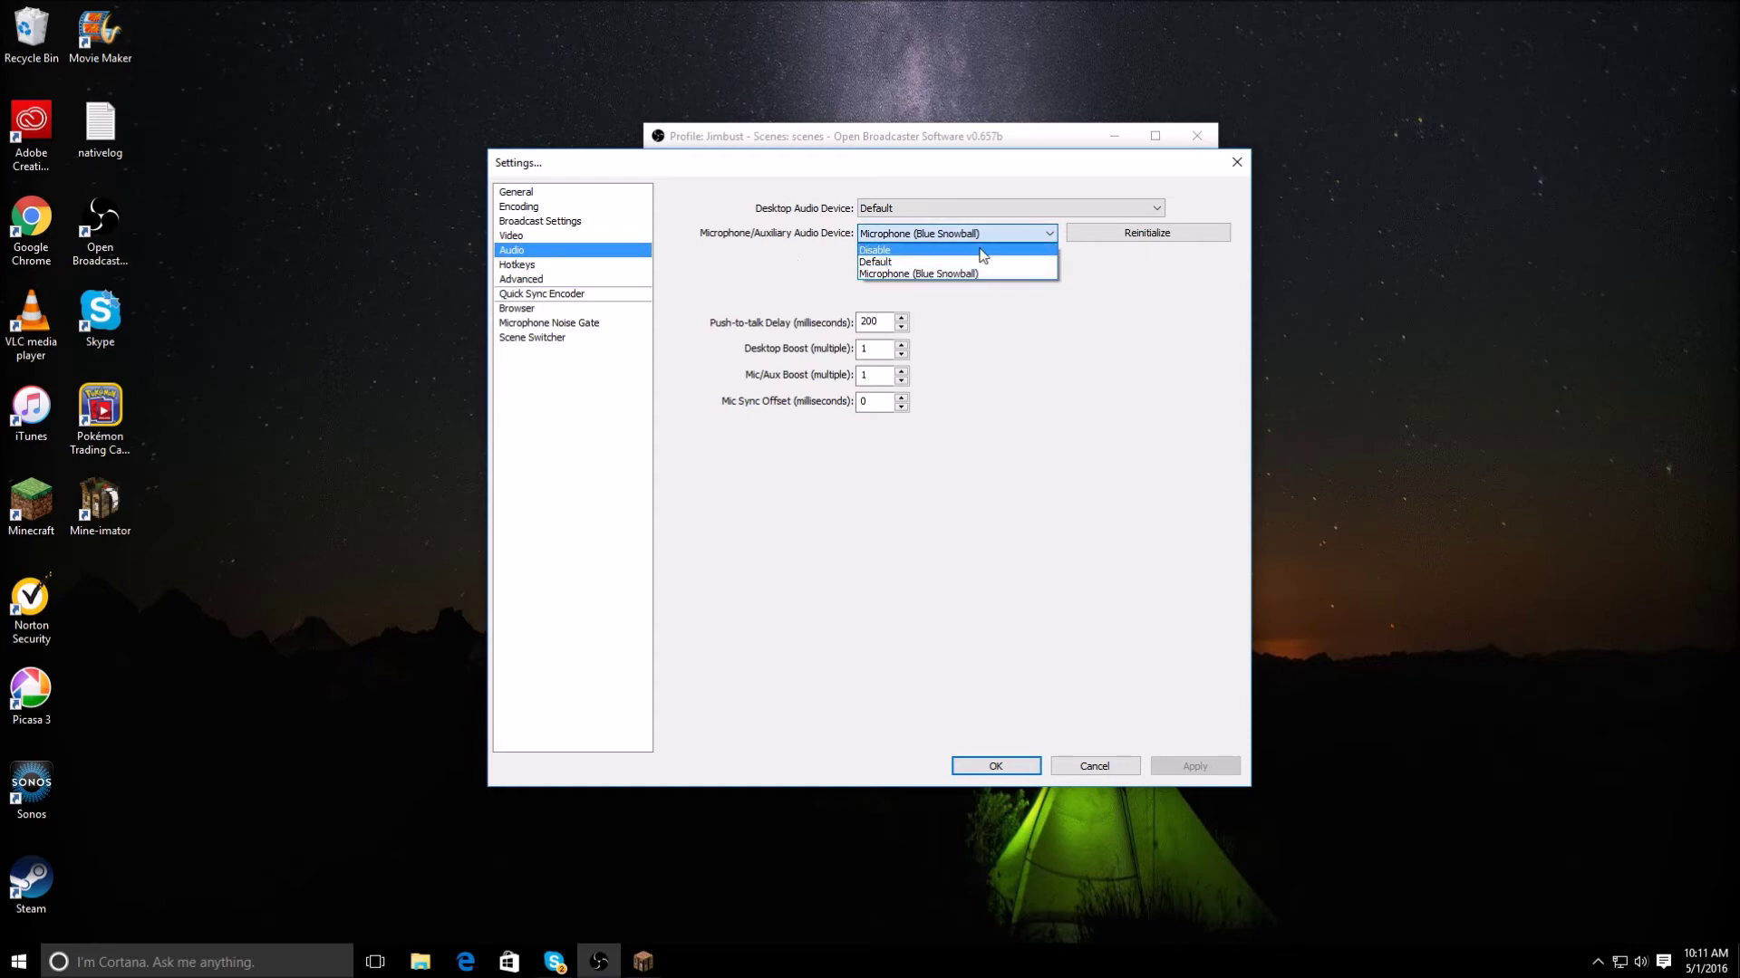
click(982, 250)
click(981, 240)
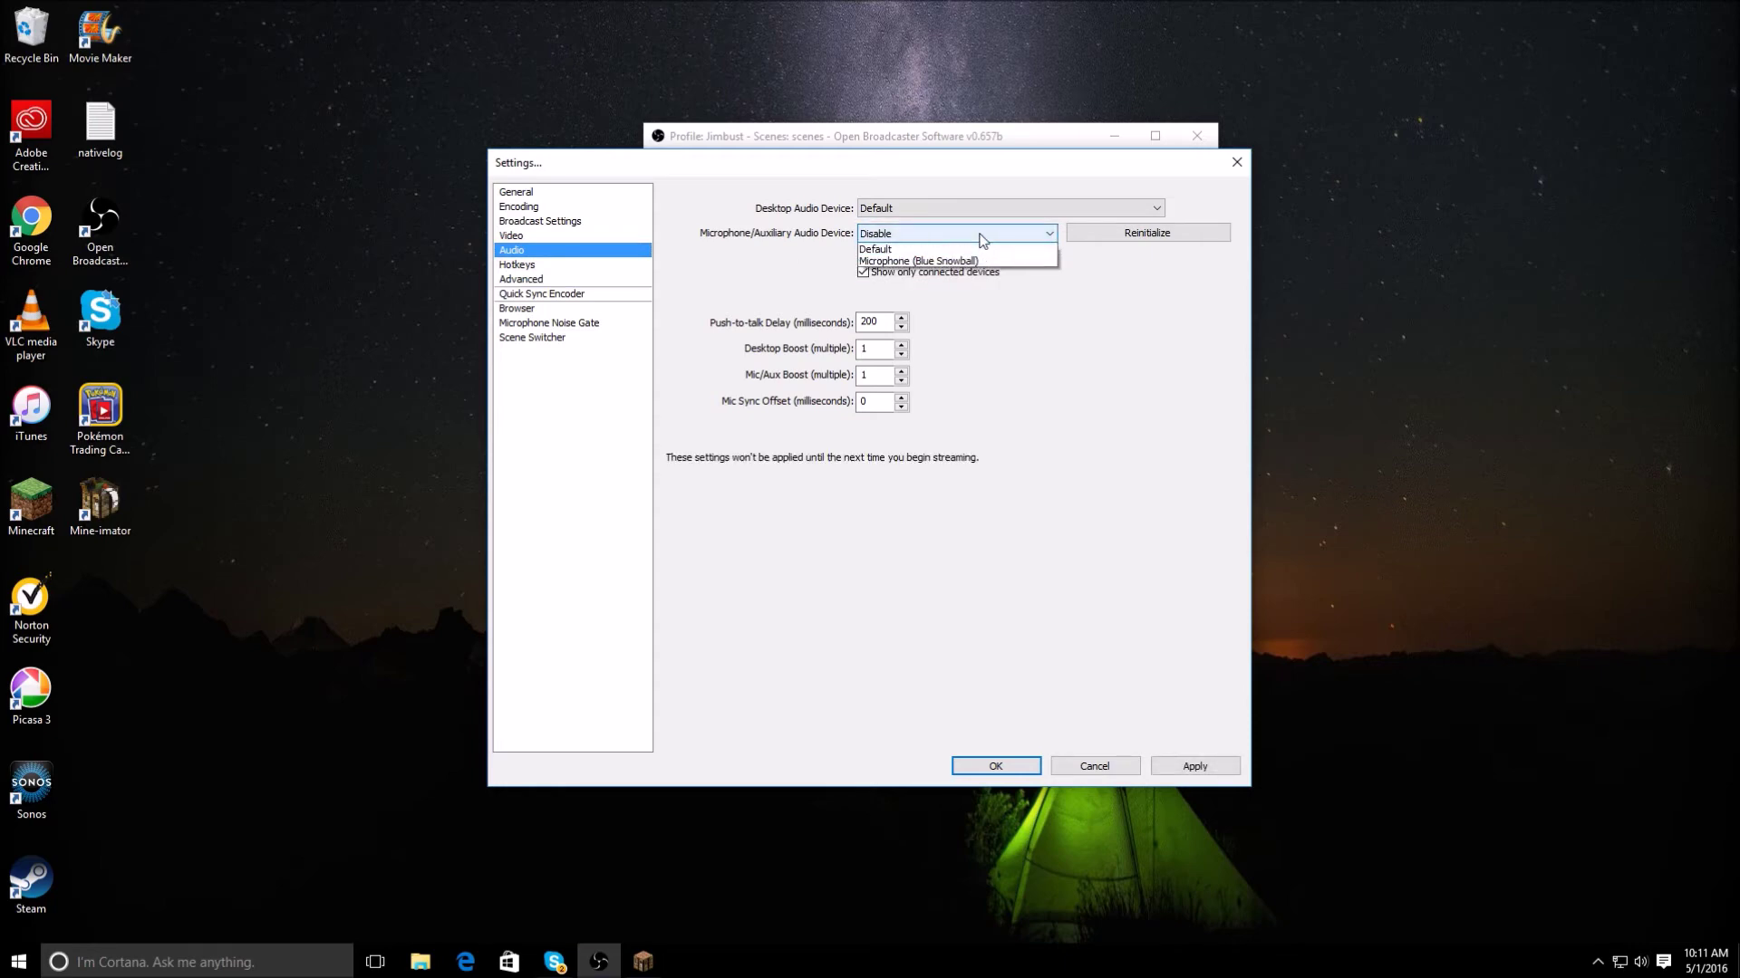
click(986, 259)
click(989, 237)
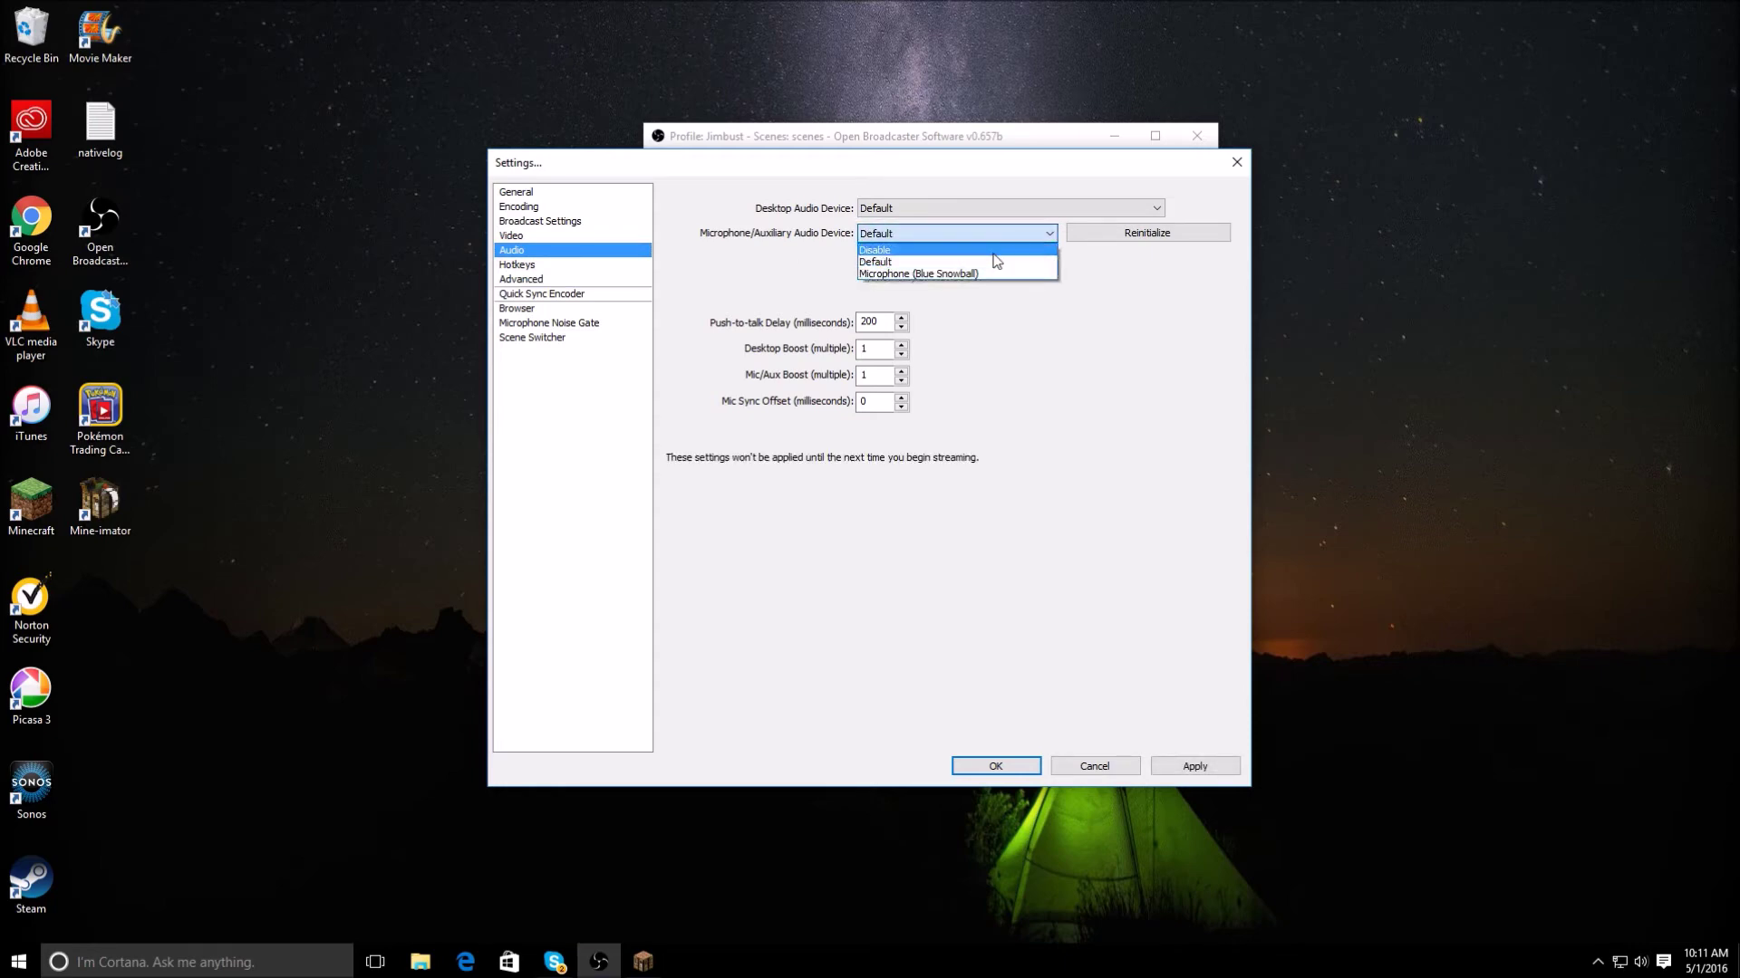
click(1002, 270)
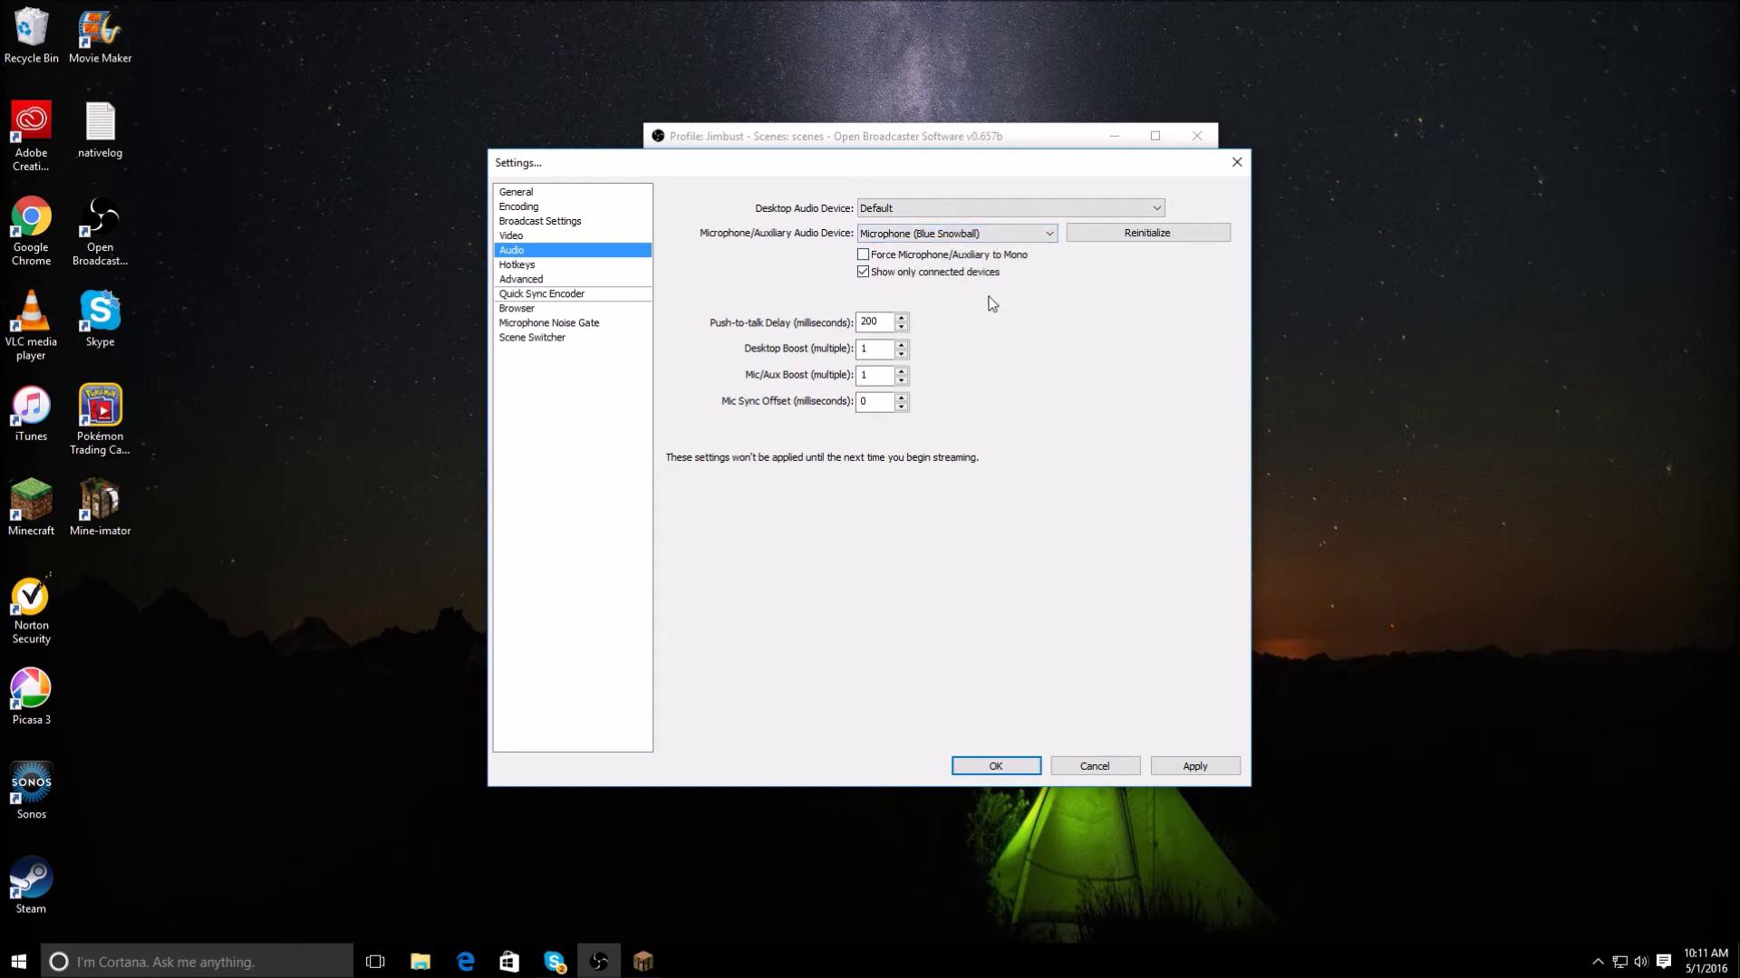
click(988, 234)
click(1002, 272)
click(533, 235)
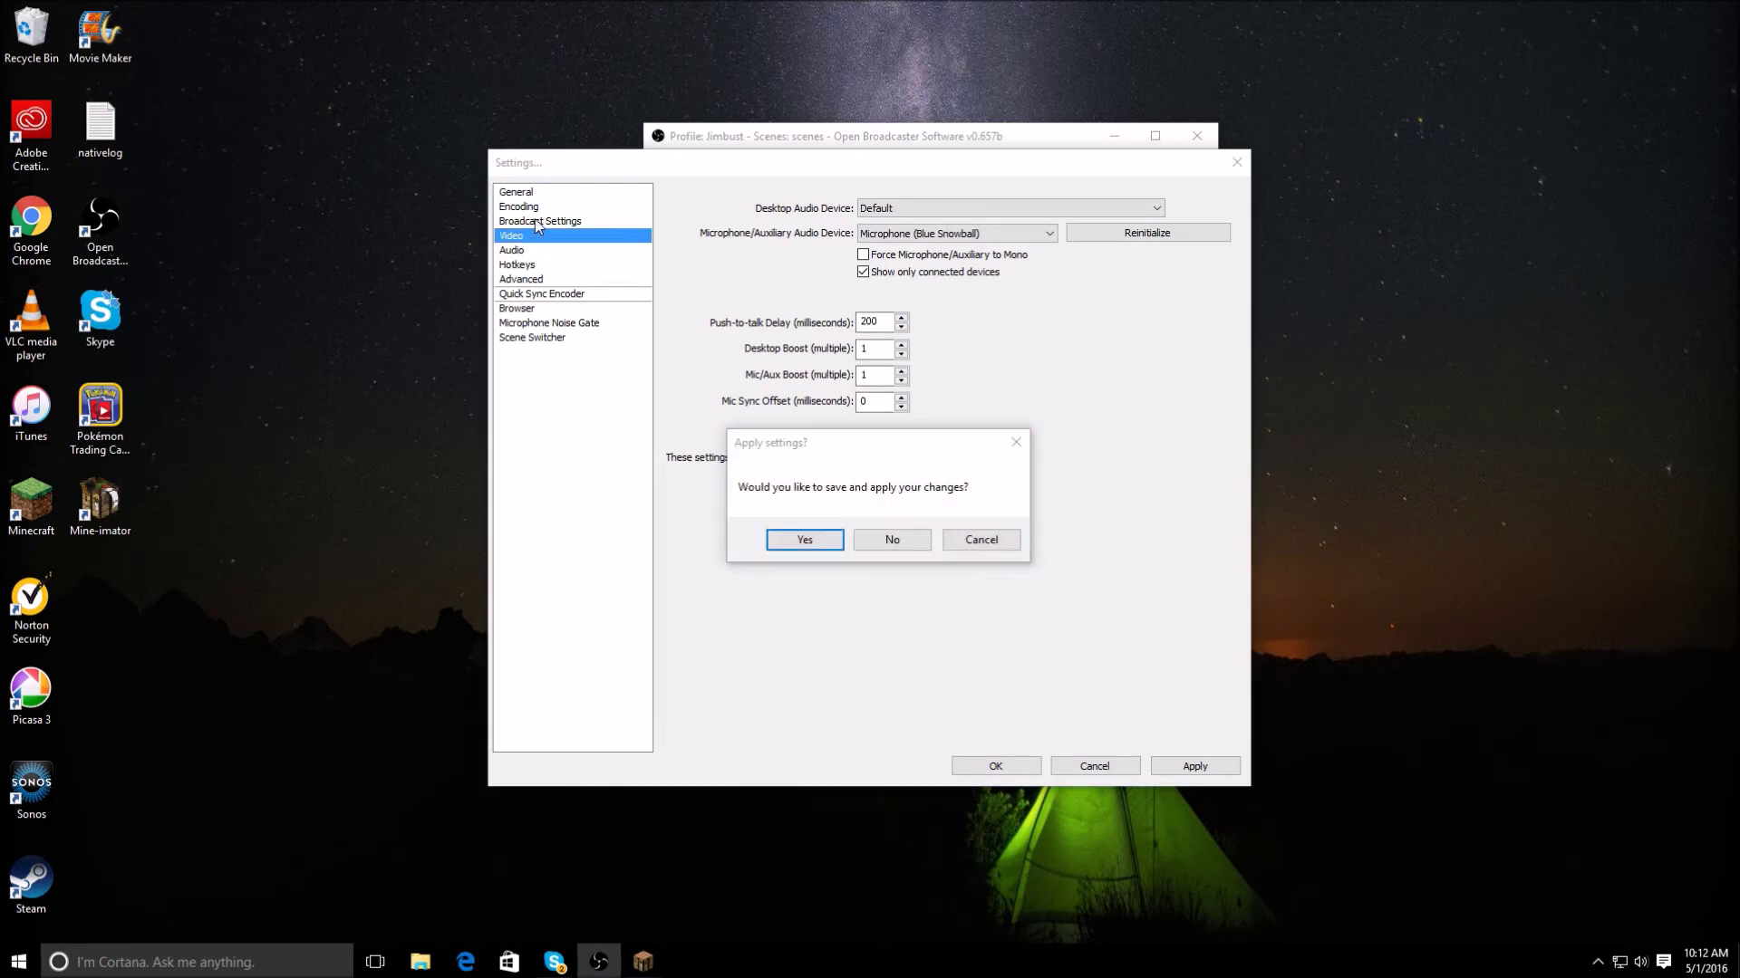
click(781, 539)
click(588, 207)
click(588, 222)
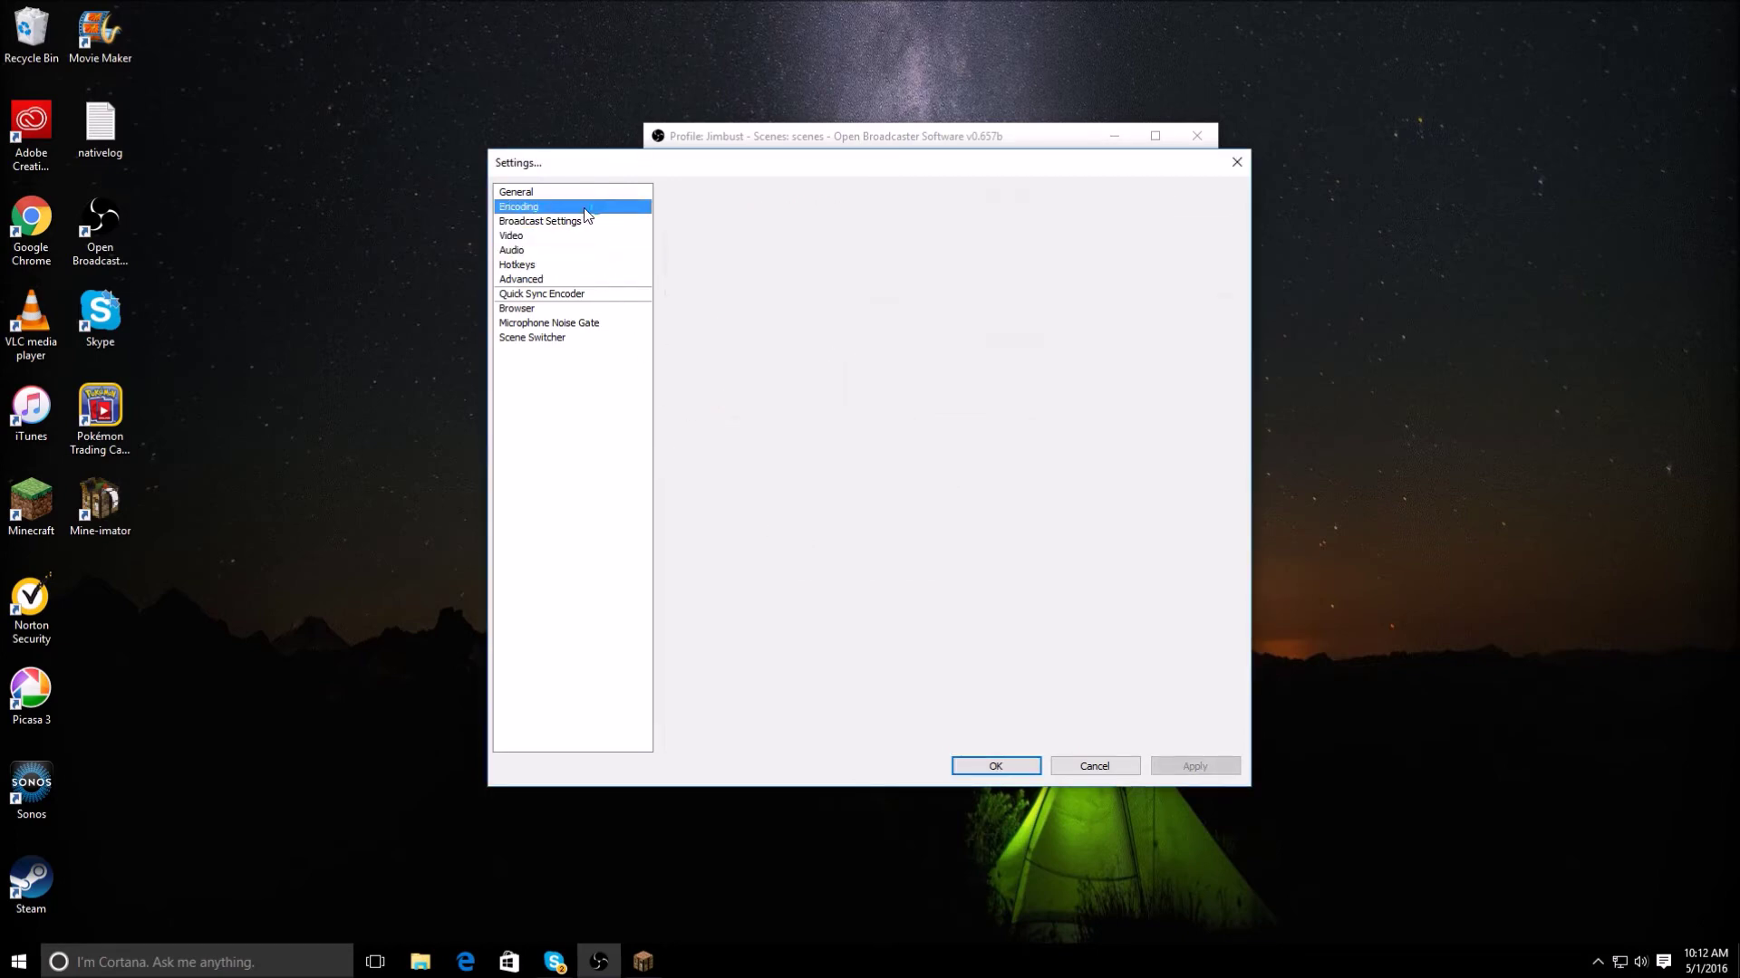
click(590, 237)
click(591, 250)
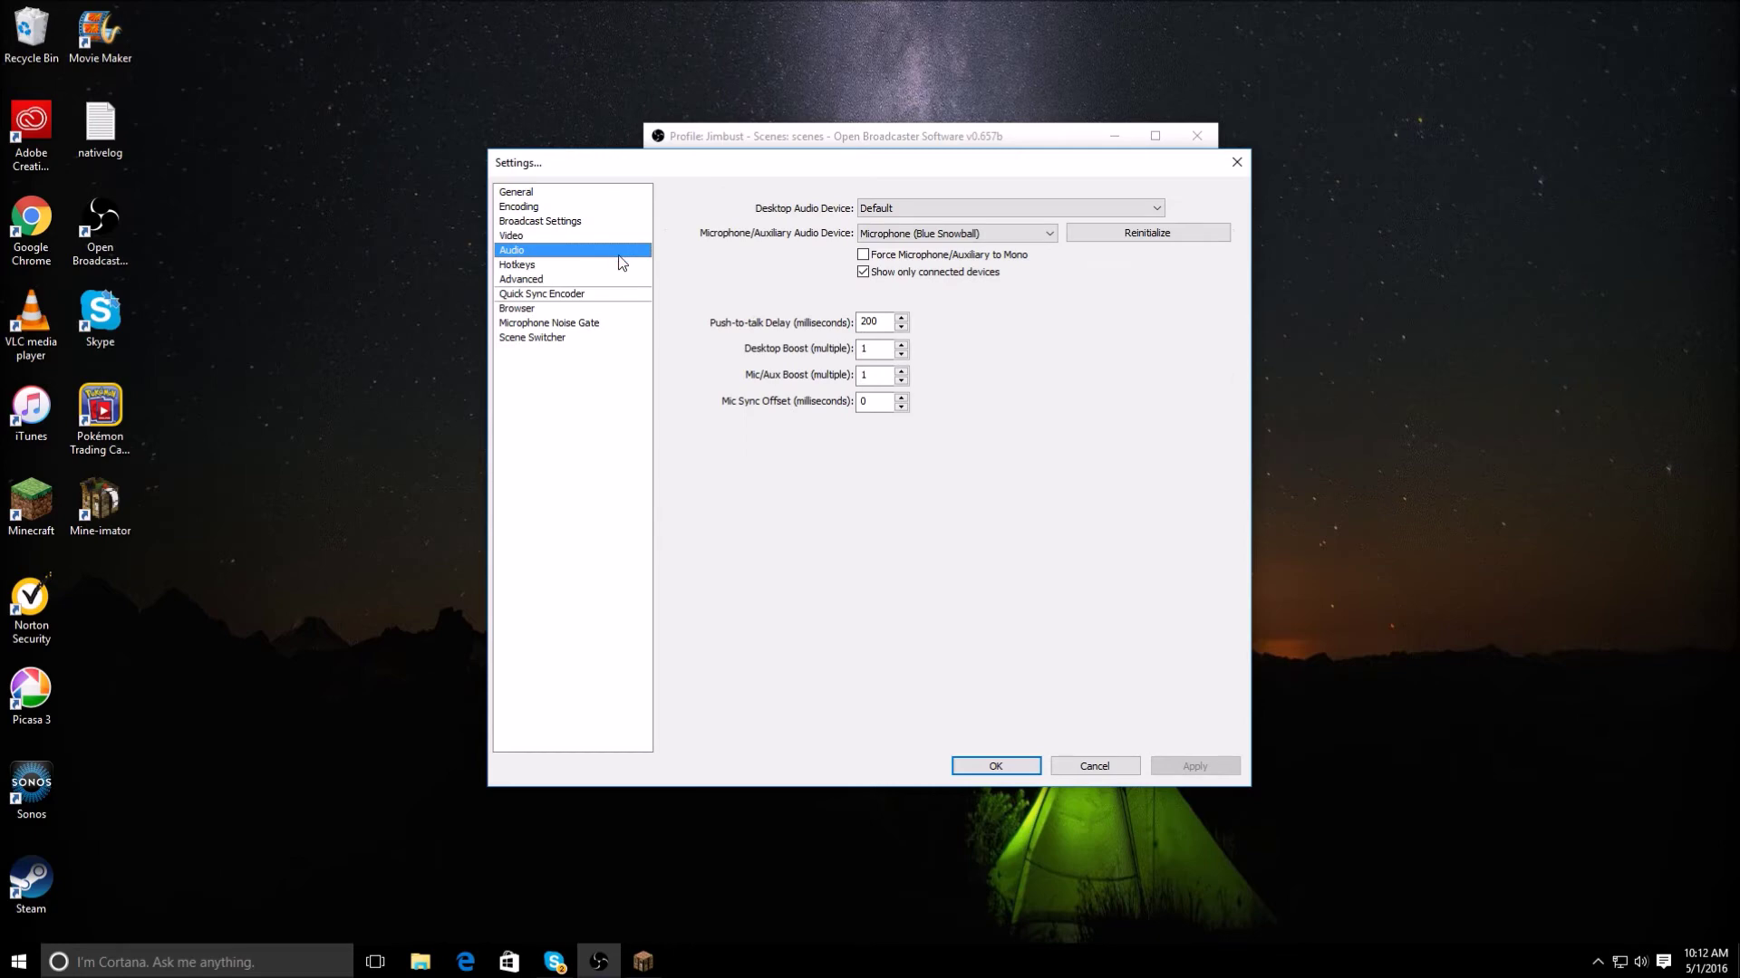
Return to the video settings, choose None (1920x1080) as the resolution downscale again, and save the changes.
click(552, 223)
click(558, 236)
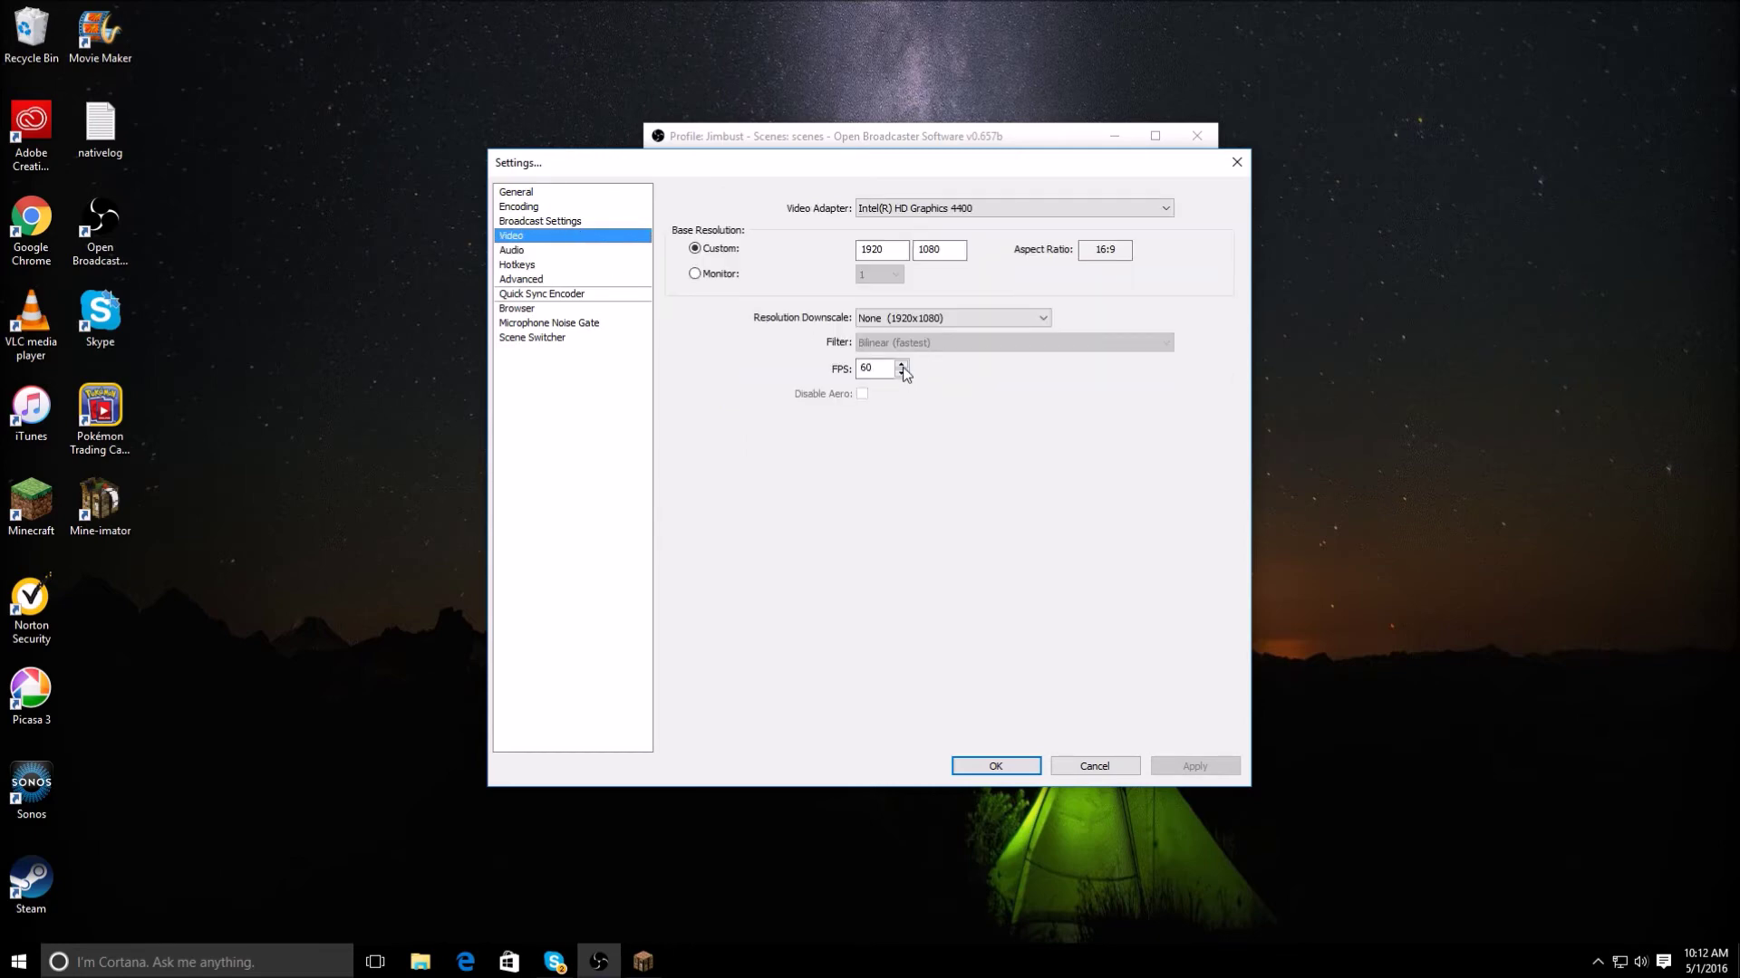
click(906, 319)
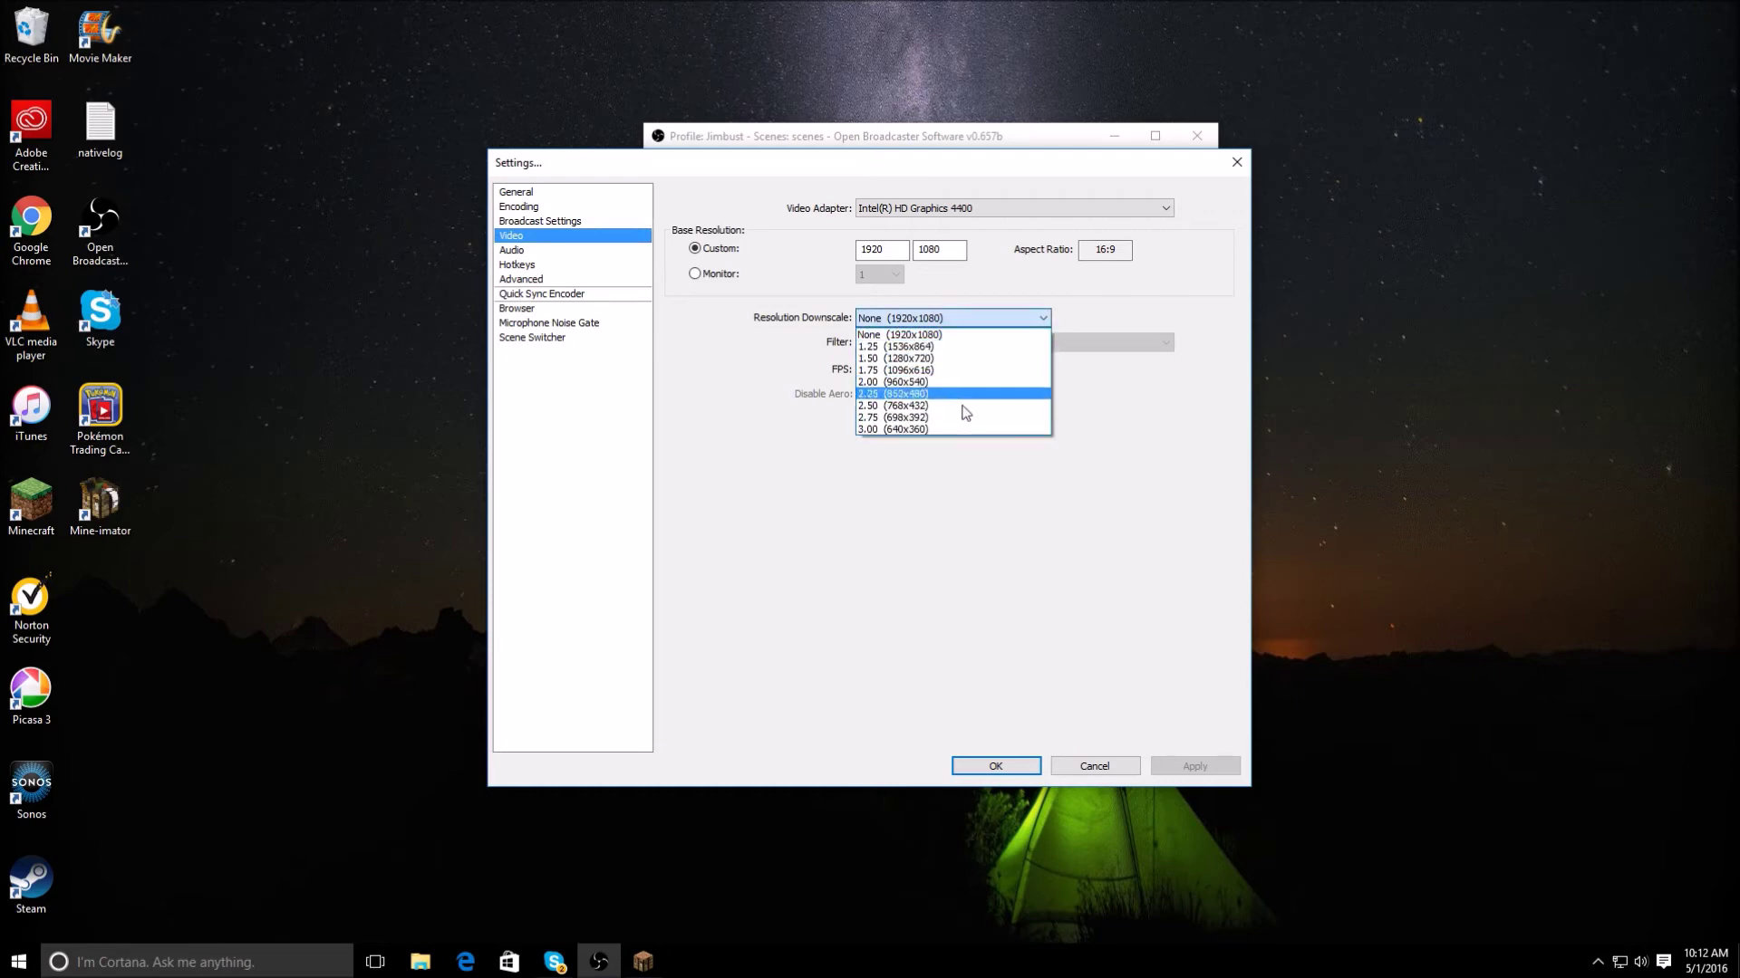
click(949, 336)
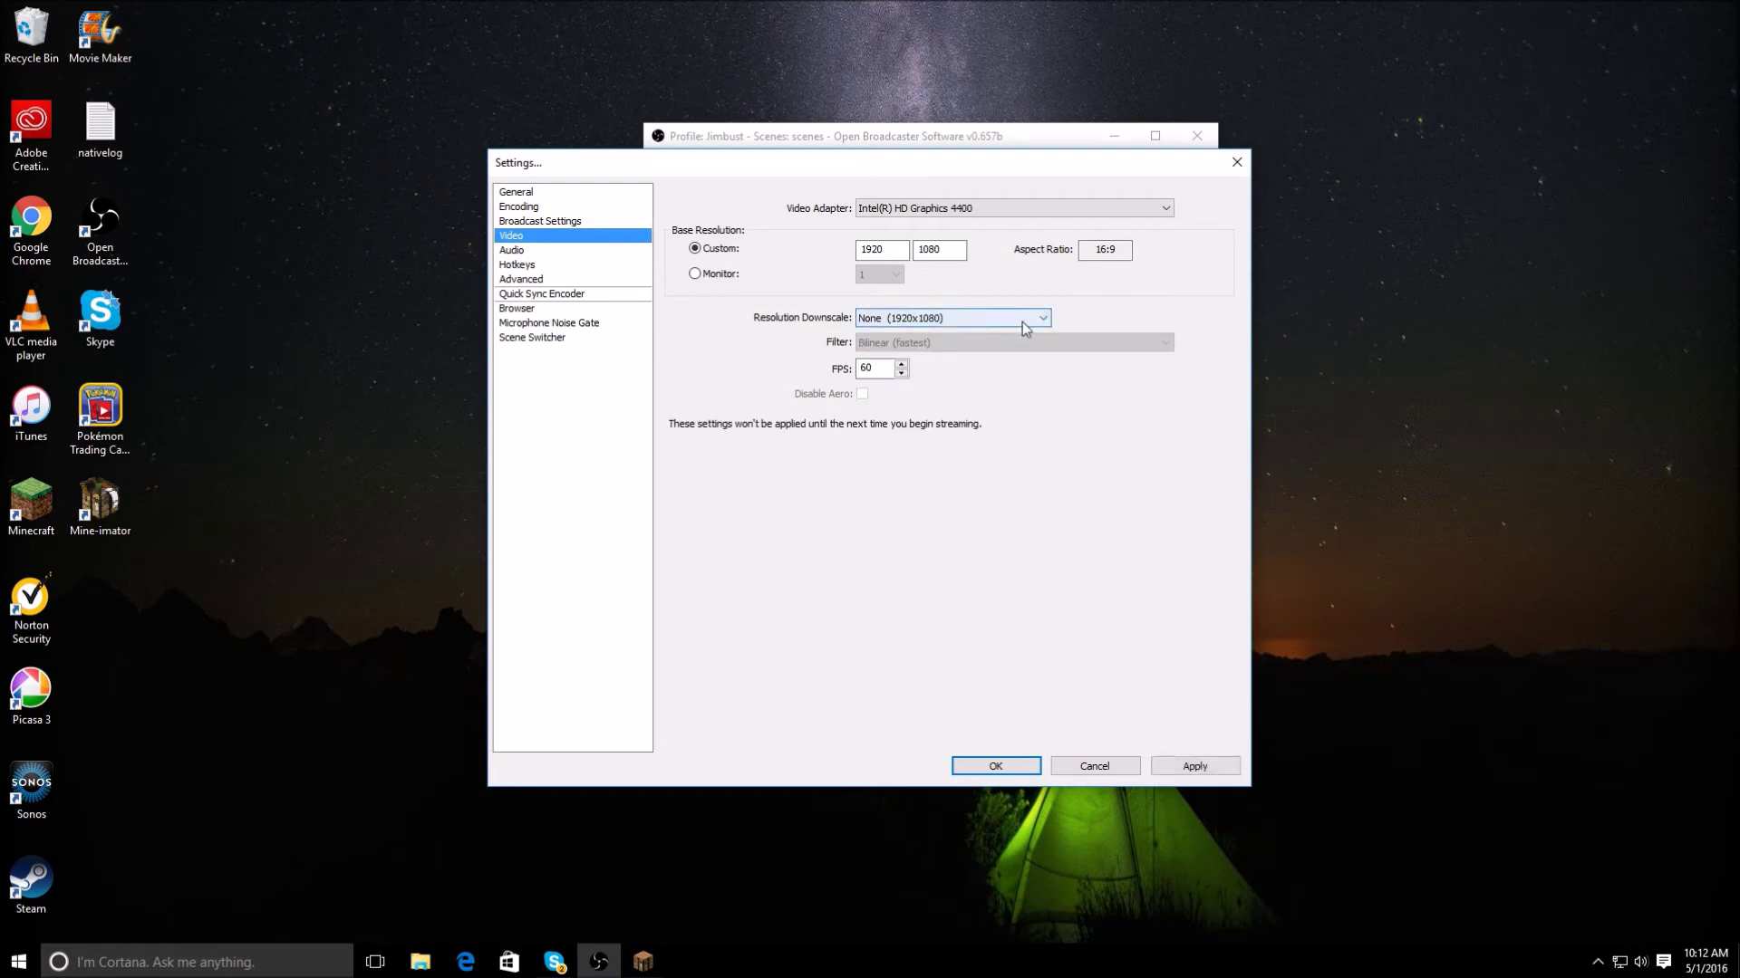
click(634, 208)
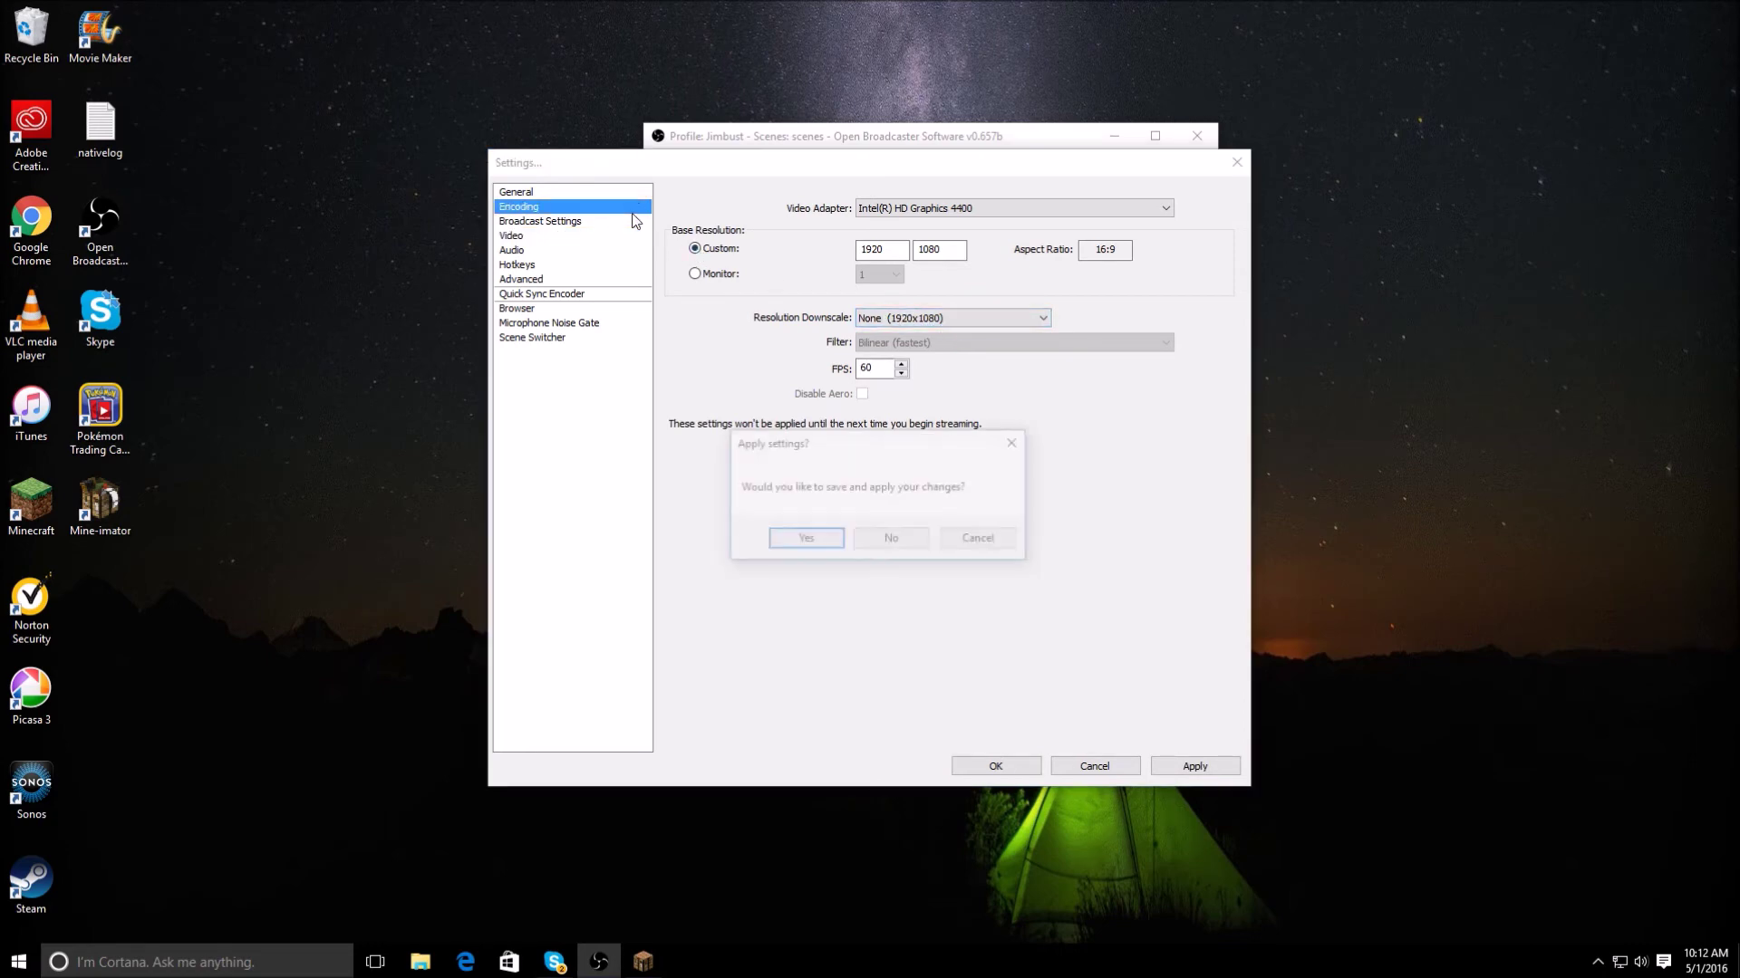
click(839, 540)
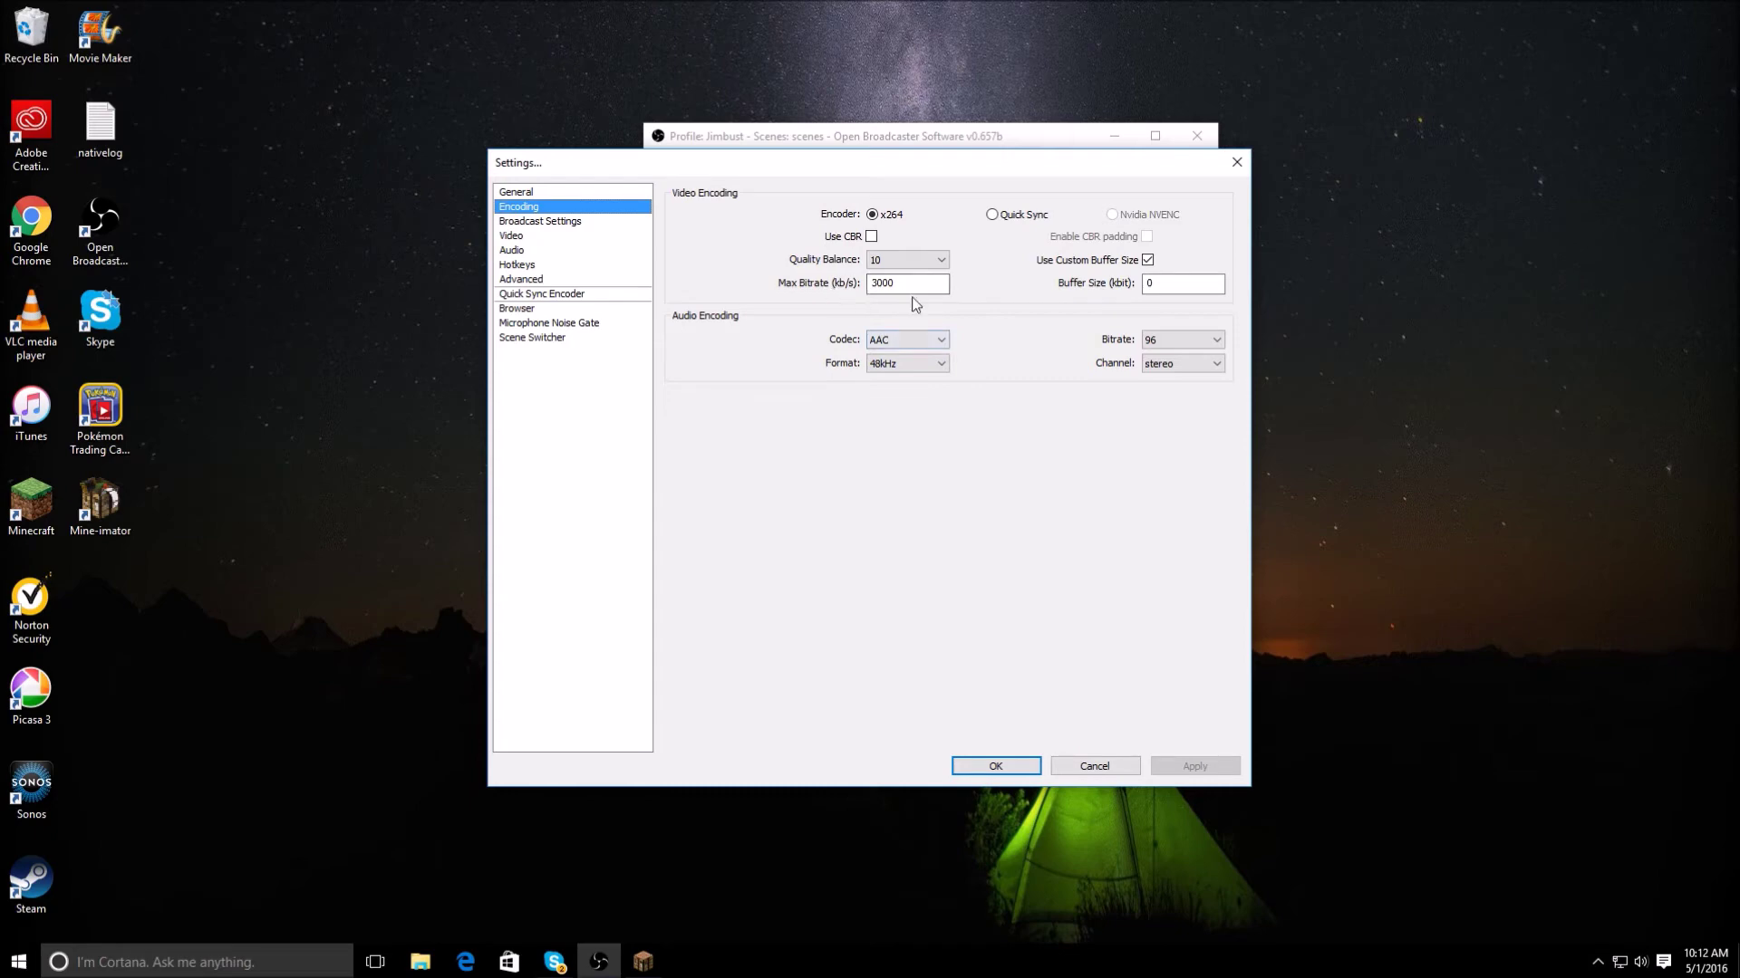
Set the video encoding quality balance to 10 and save the encoding settings.
click(915, 260)
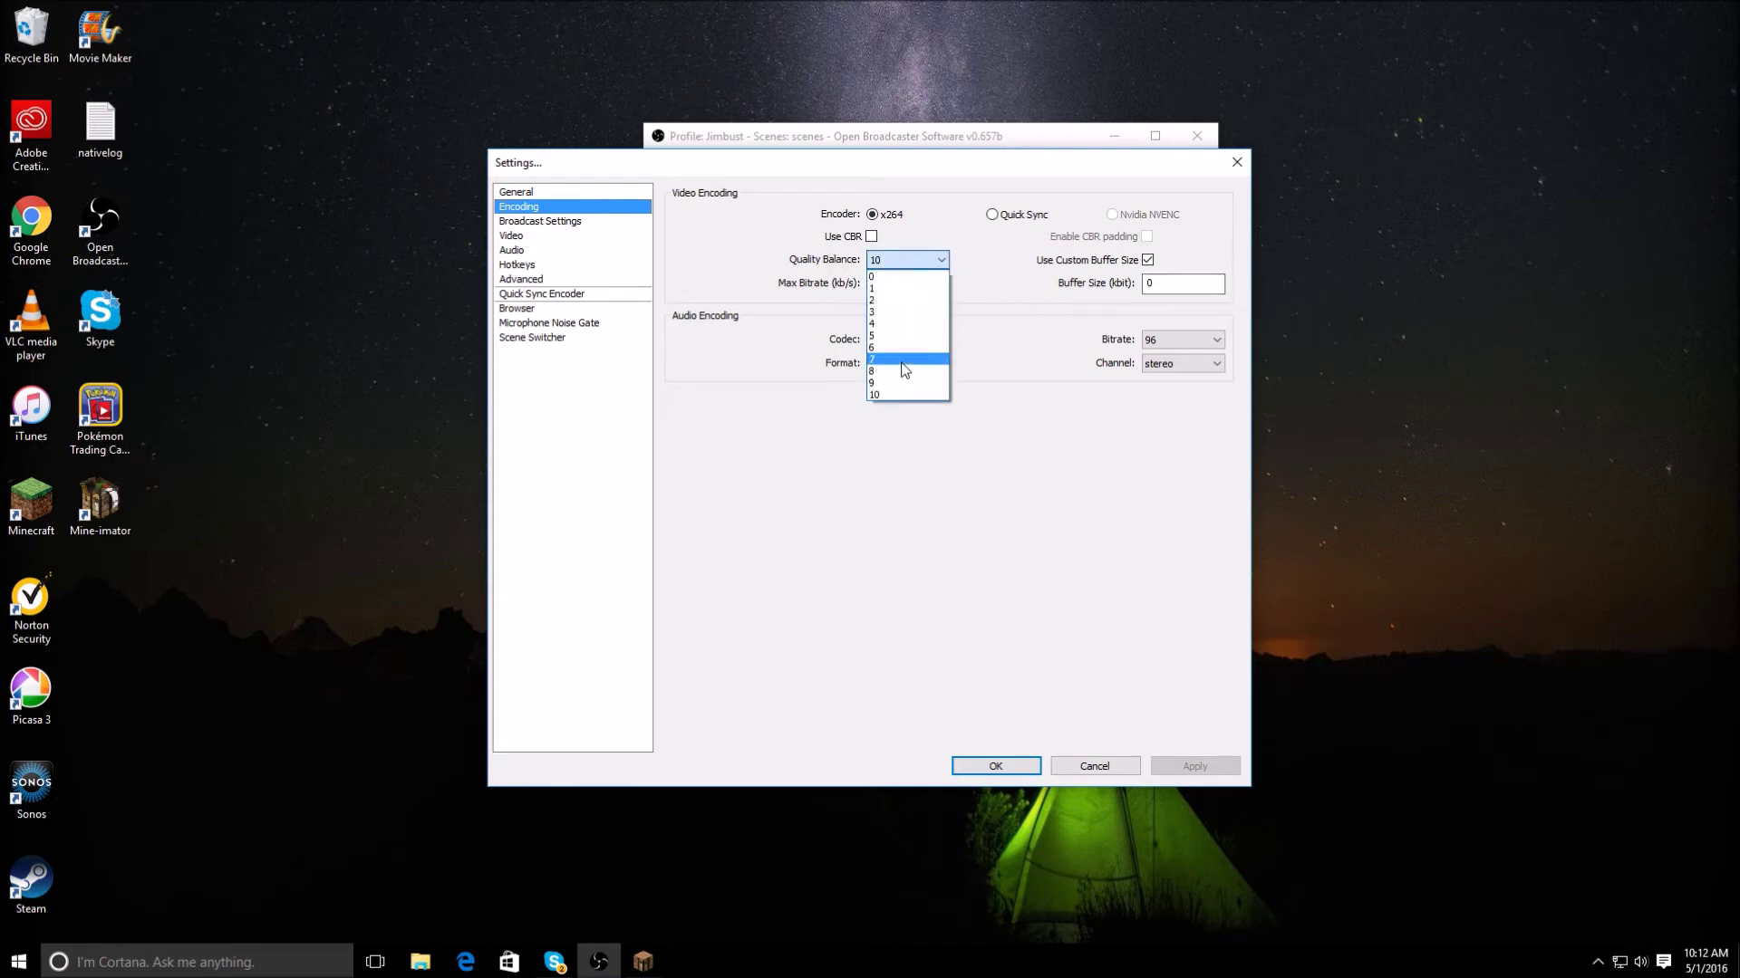
click(909, 395)
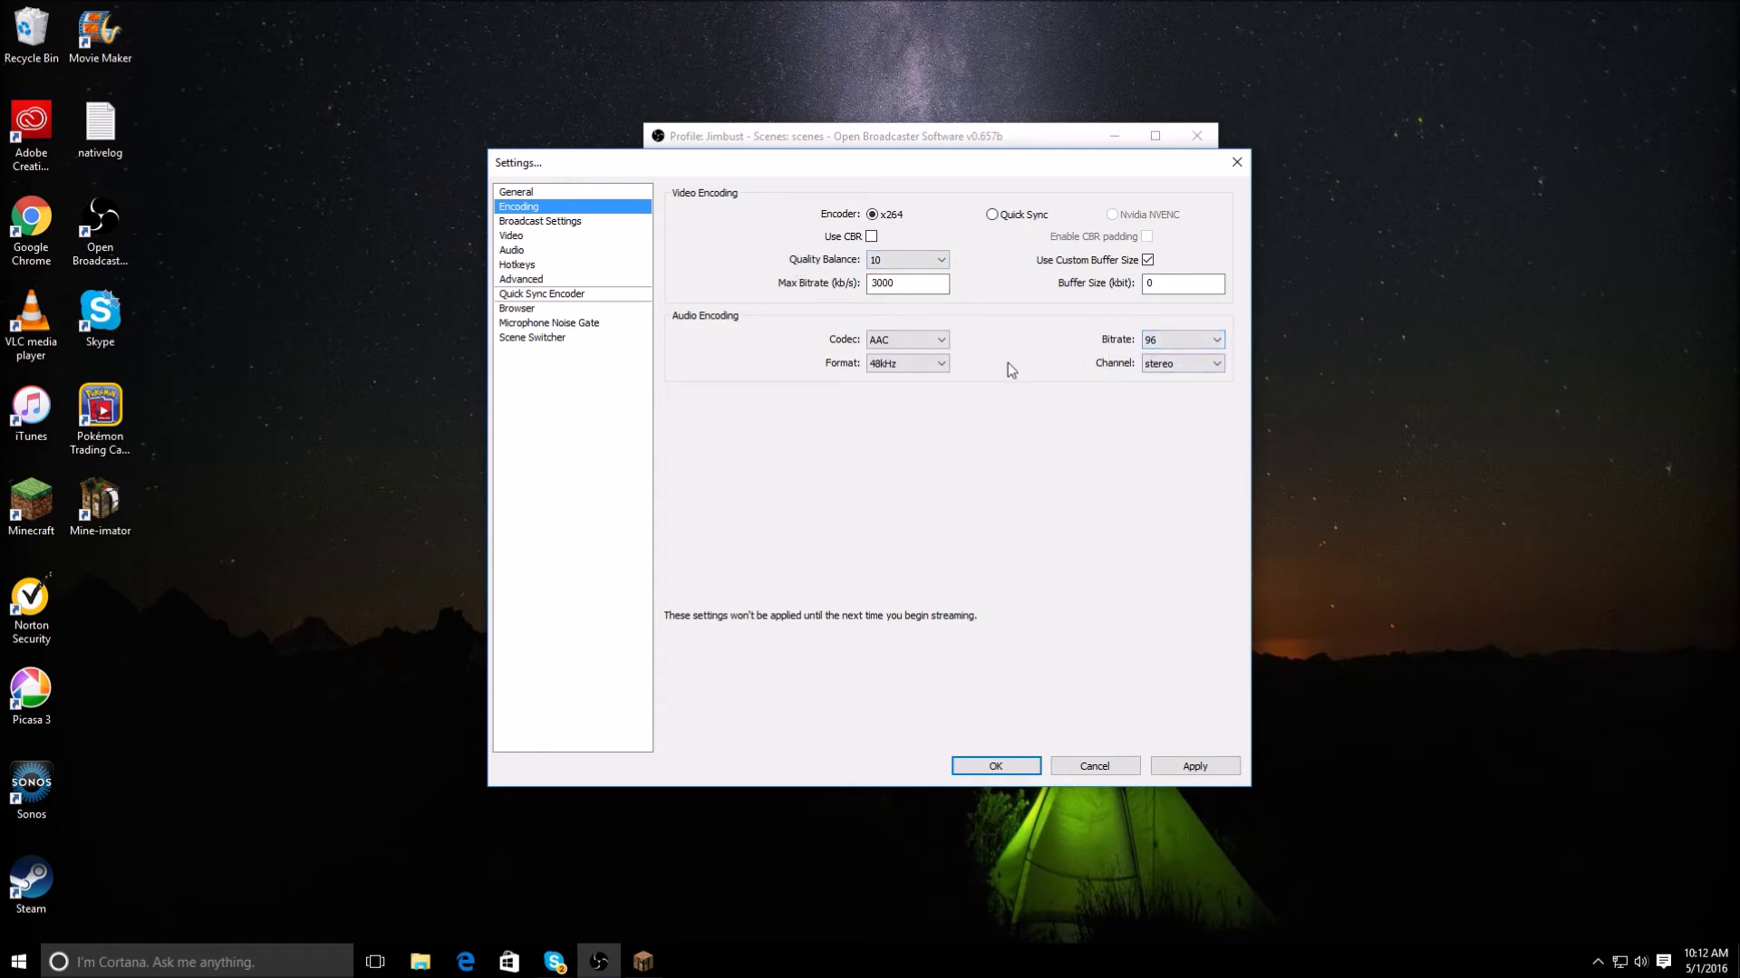
click(565, 251)
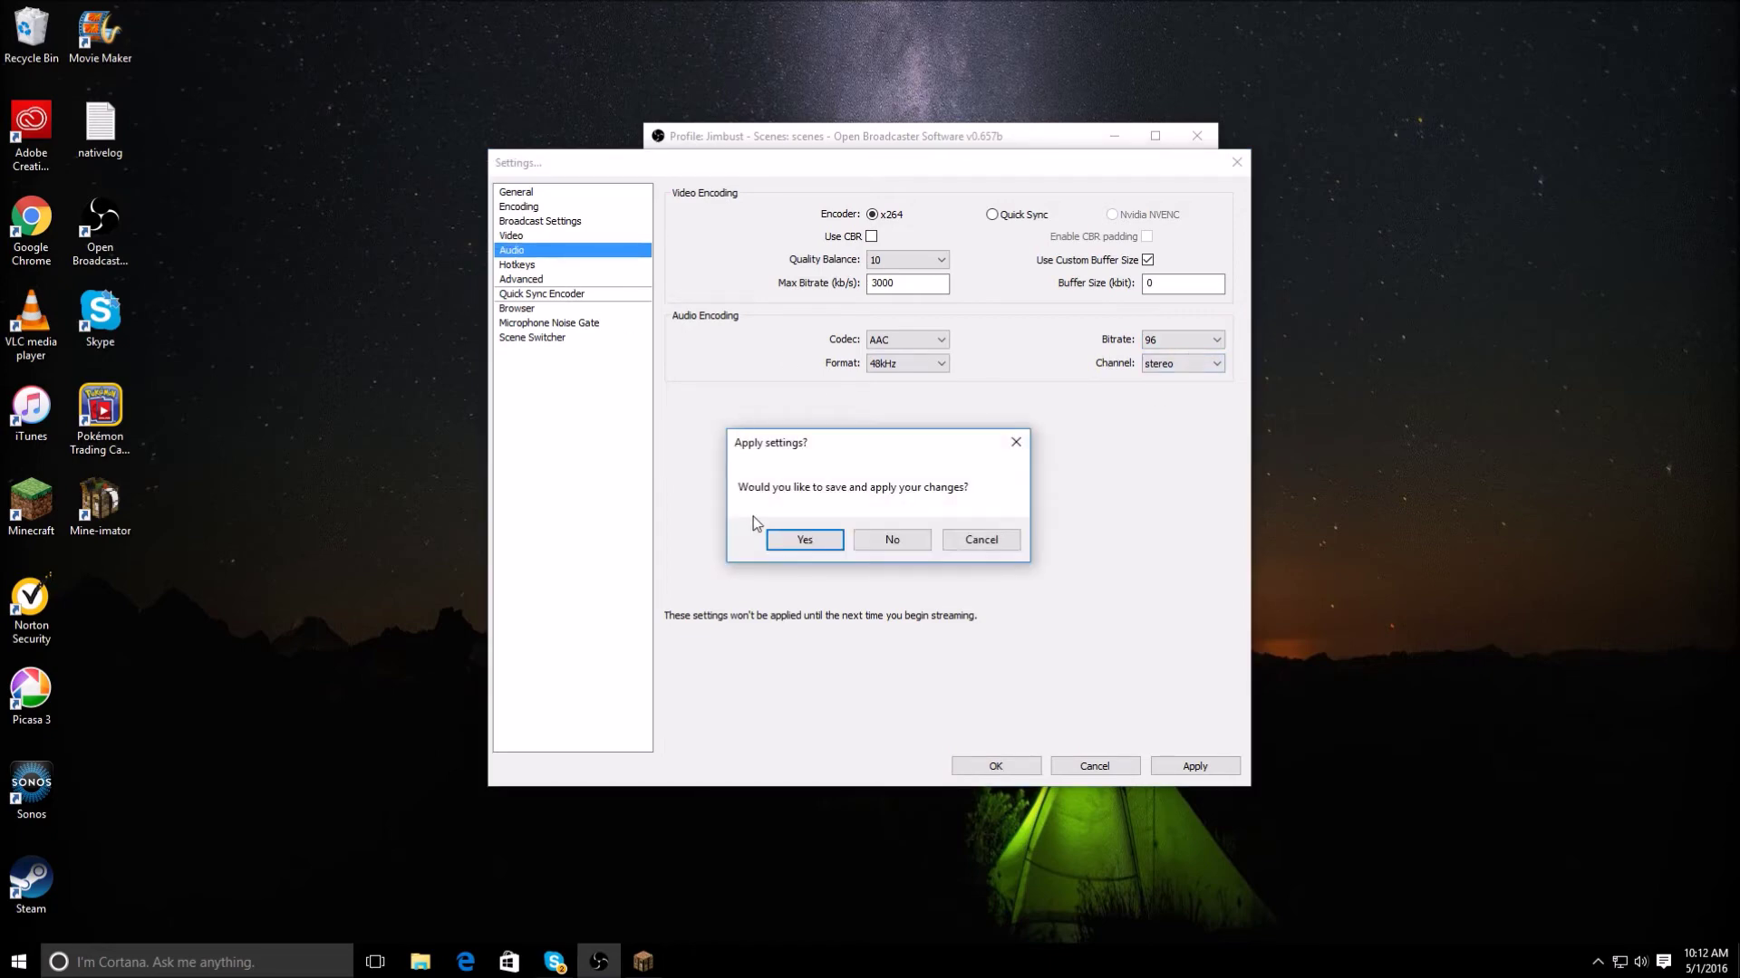
click(801, 543)
Look over the hotkey assignments, and set the process priority class to Normal in the advanced settings.
click(607, 263)
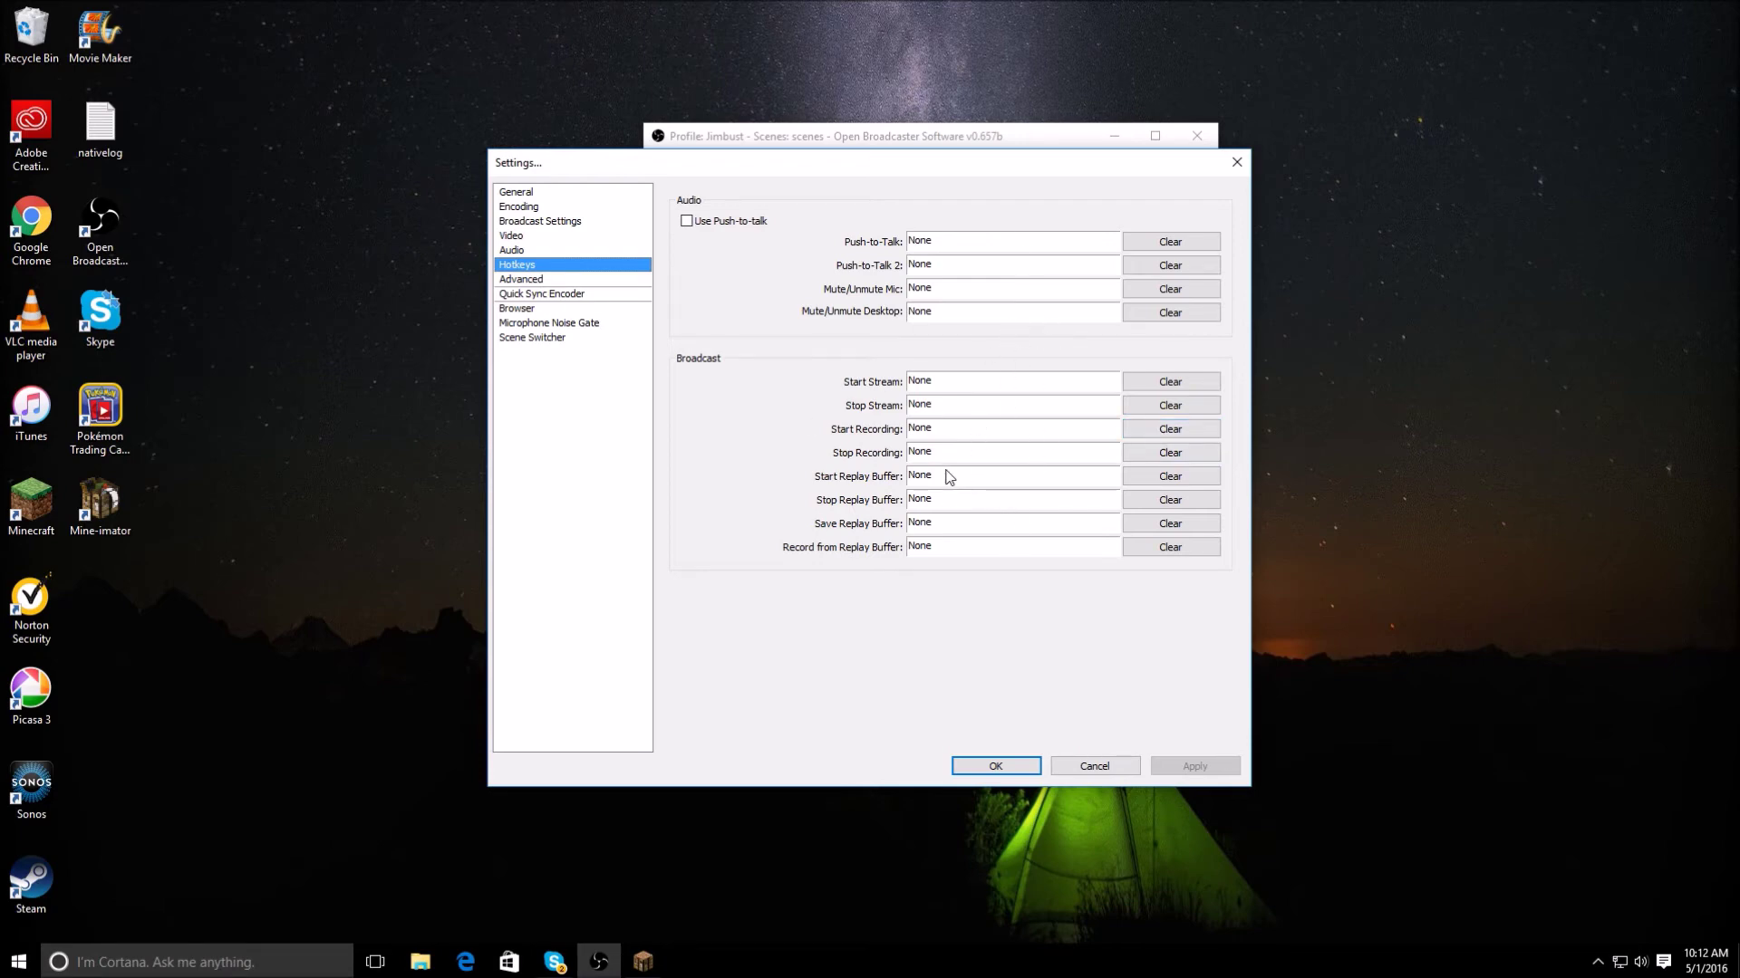
click(560, 282)
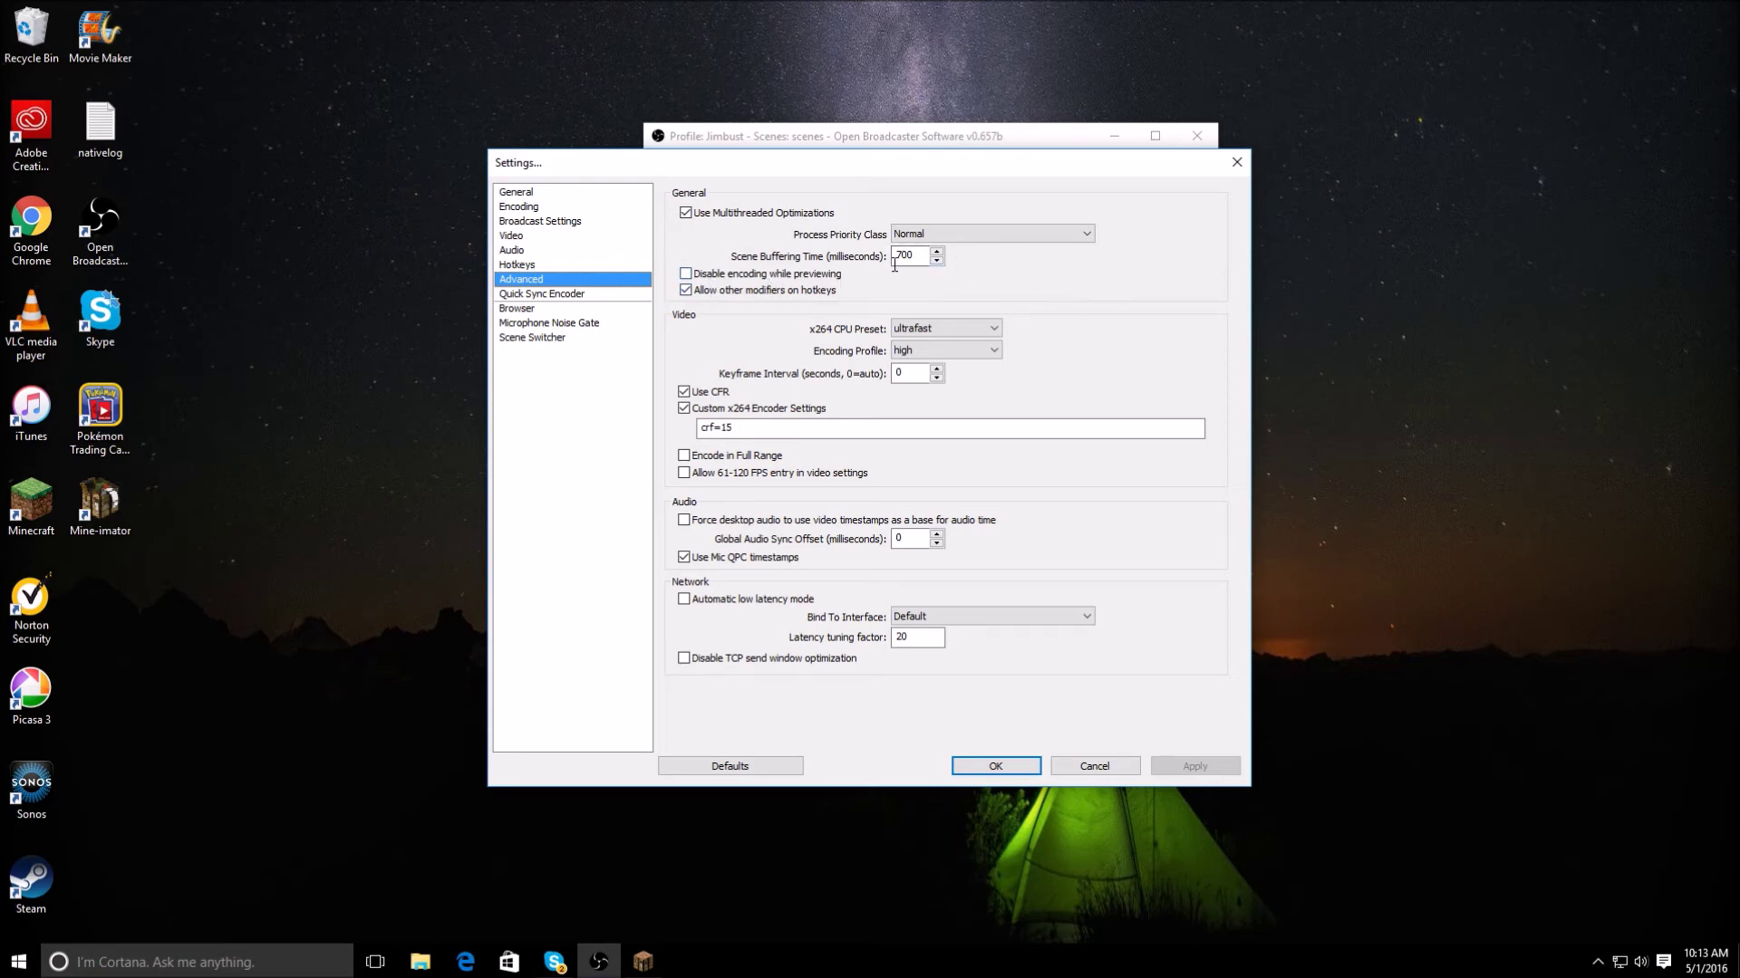
click(973, 237)
click(977, 276)
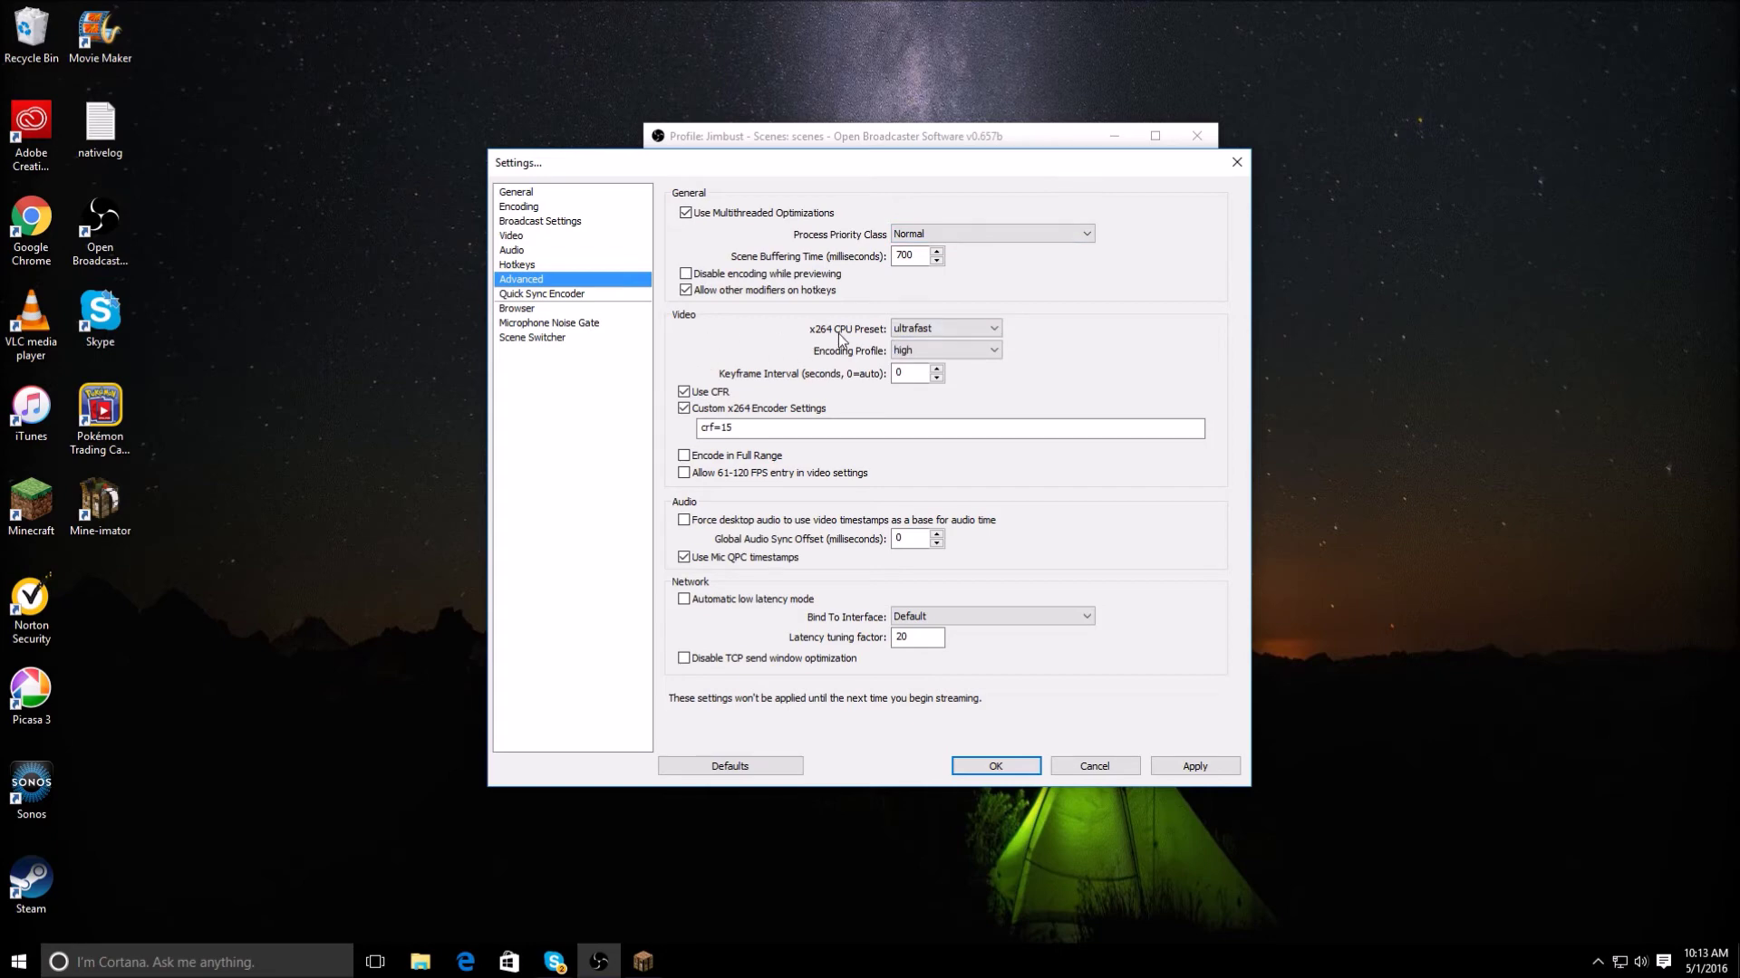
Set the x264 CPU preset to ultrafast and accept the preset change warning.
click(924, 332)
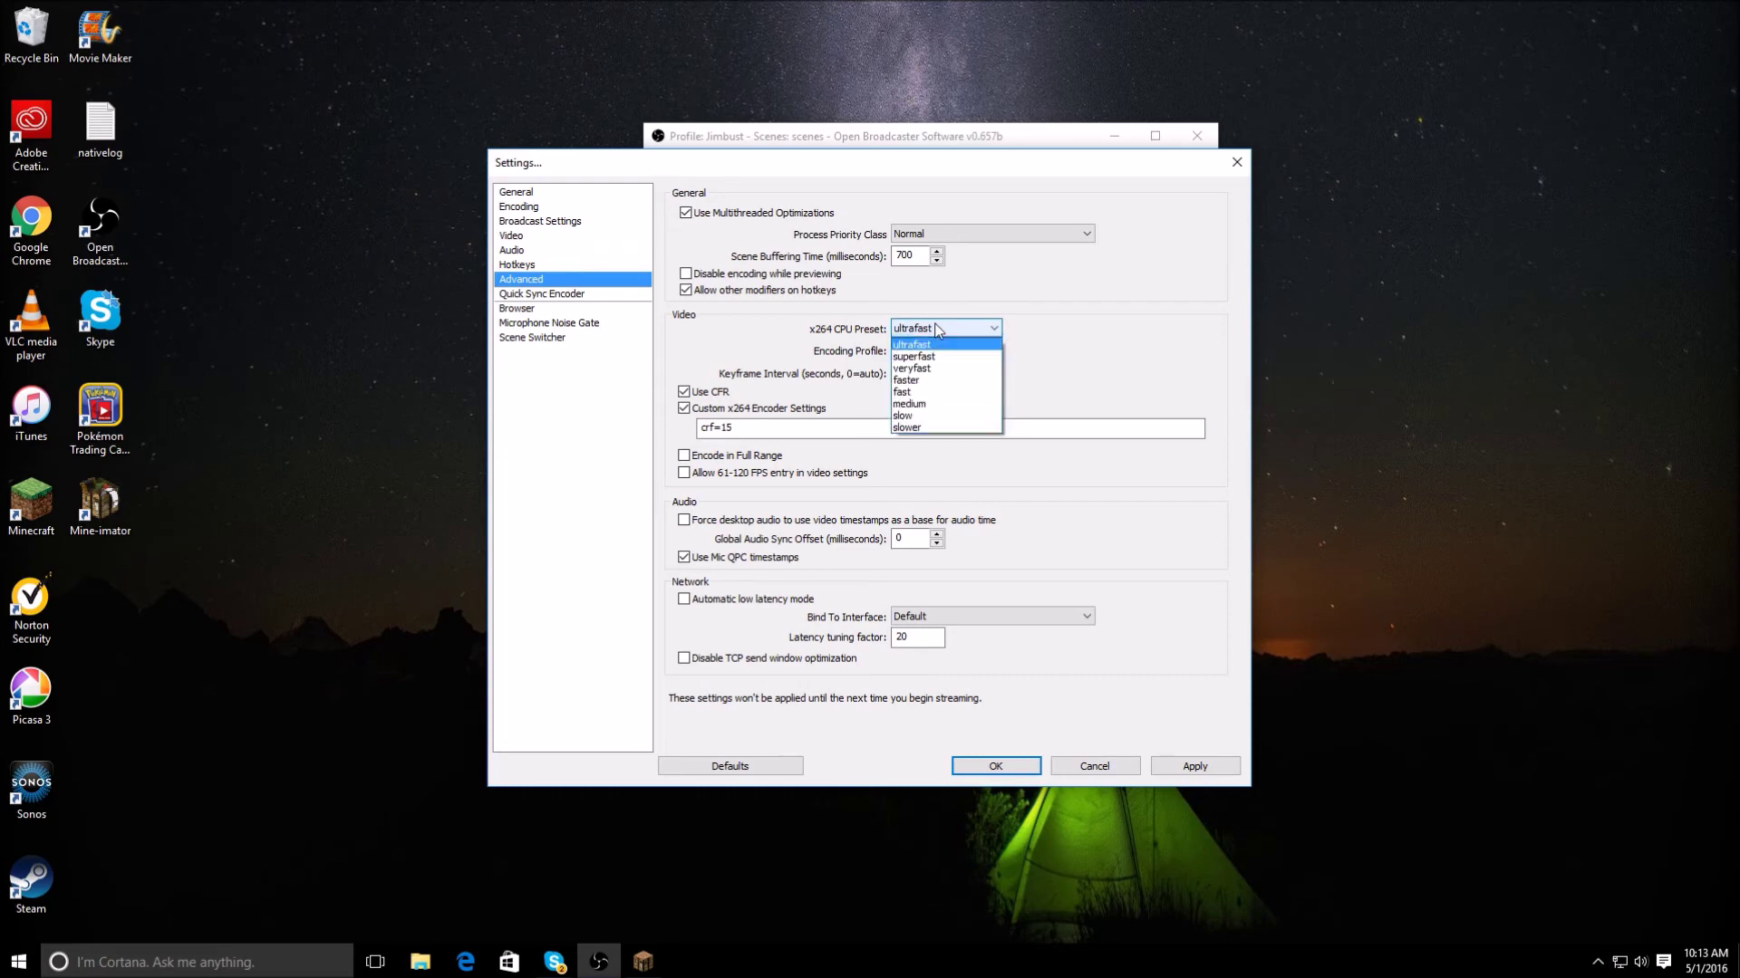
click(946, 355)
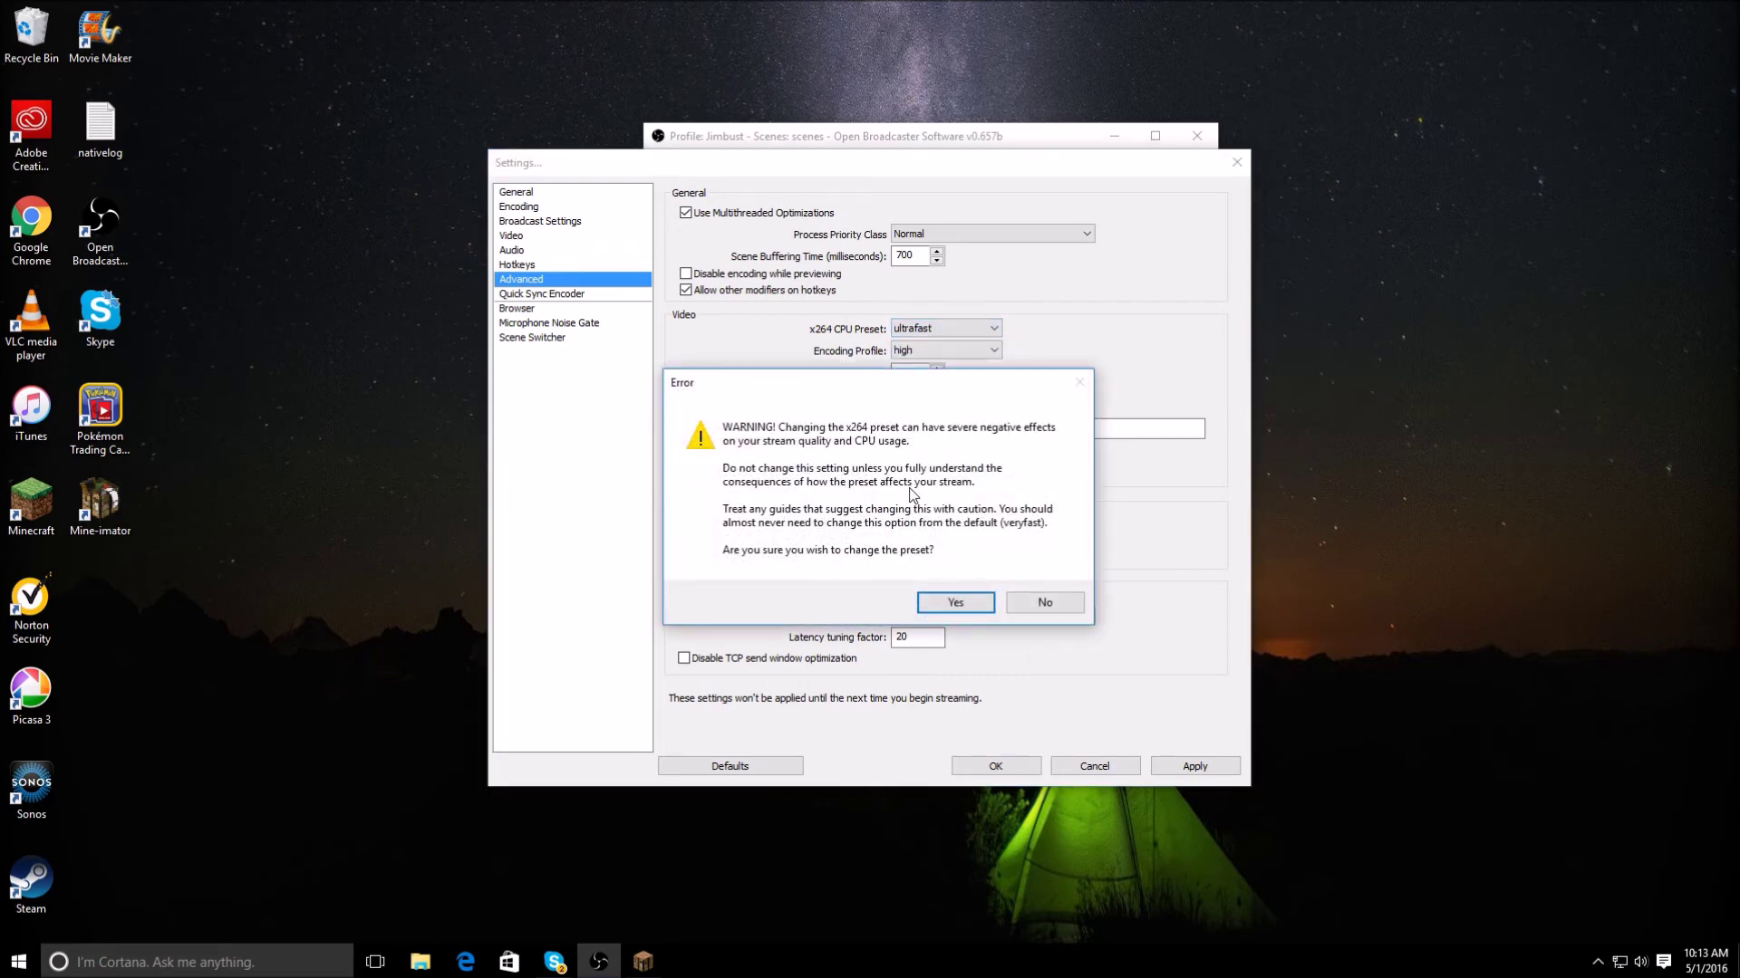
click(951, 600)
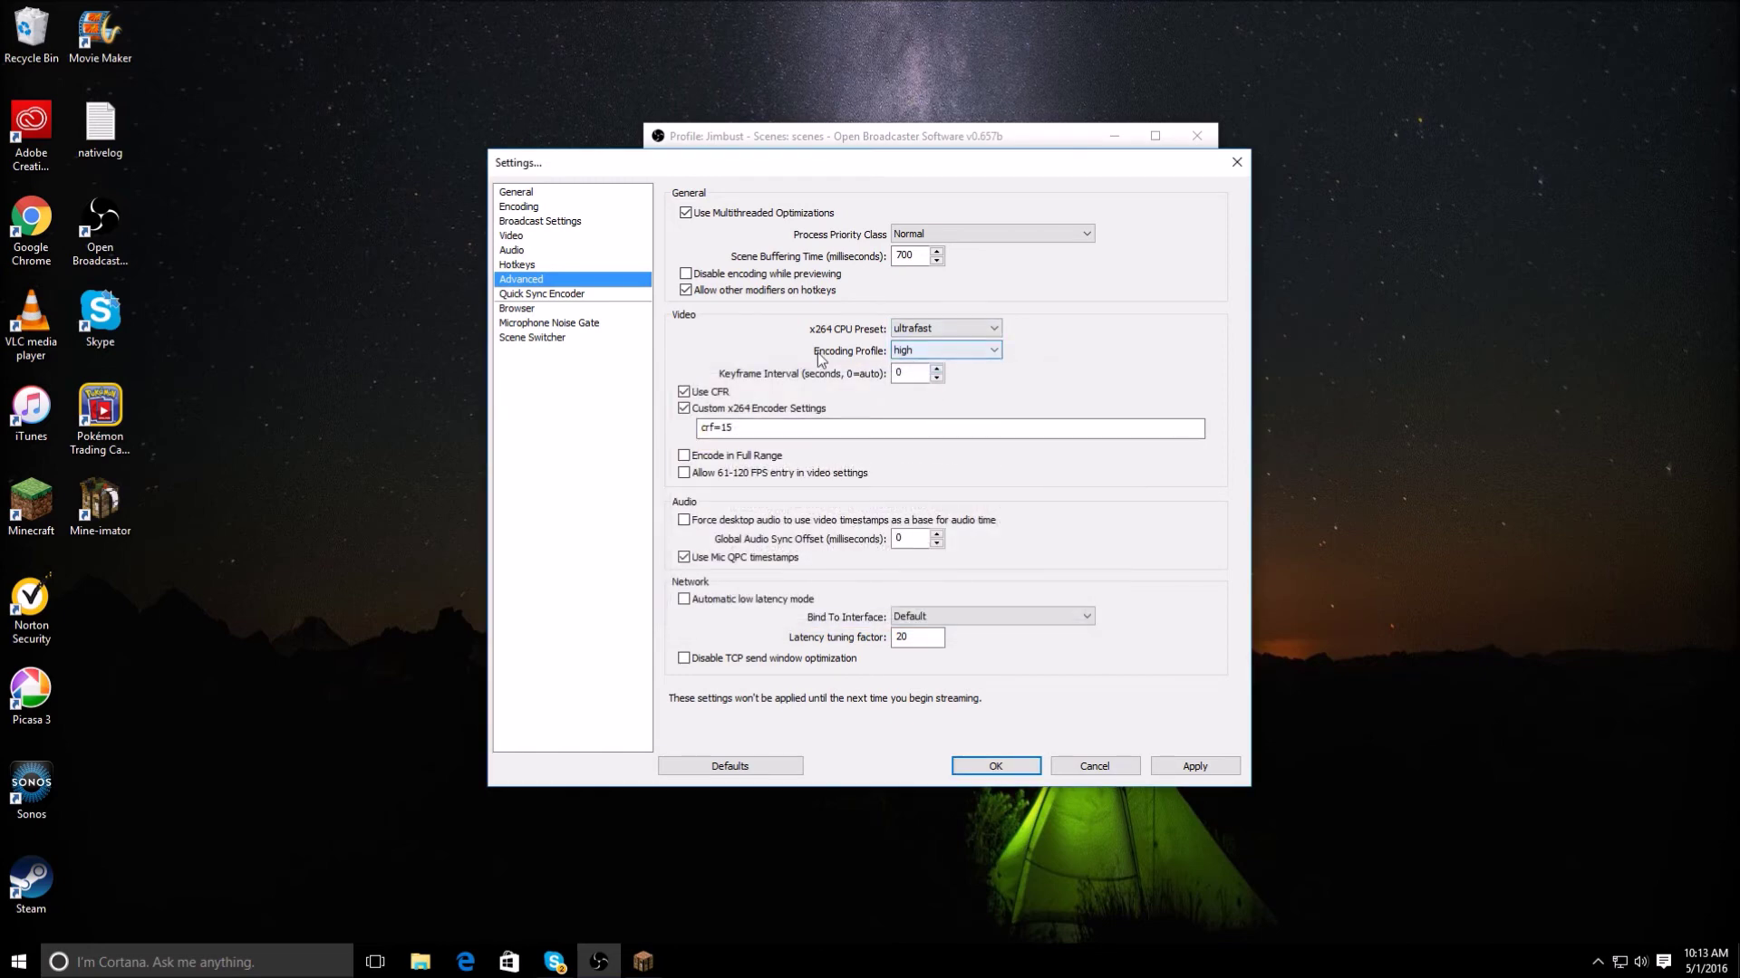
Set the video encoding profile to high in the advanced settings, and check the guidance on the x264 CPU preset.
click(907, 354)
click(948, 366)
click(955, 354)
click(952, 379)
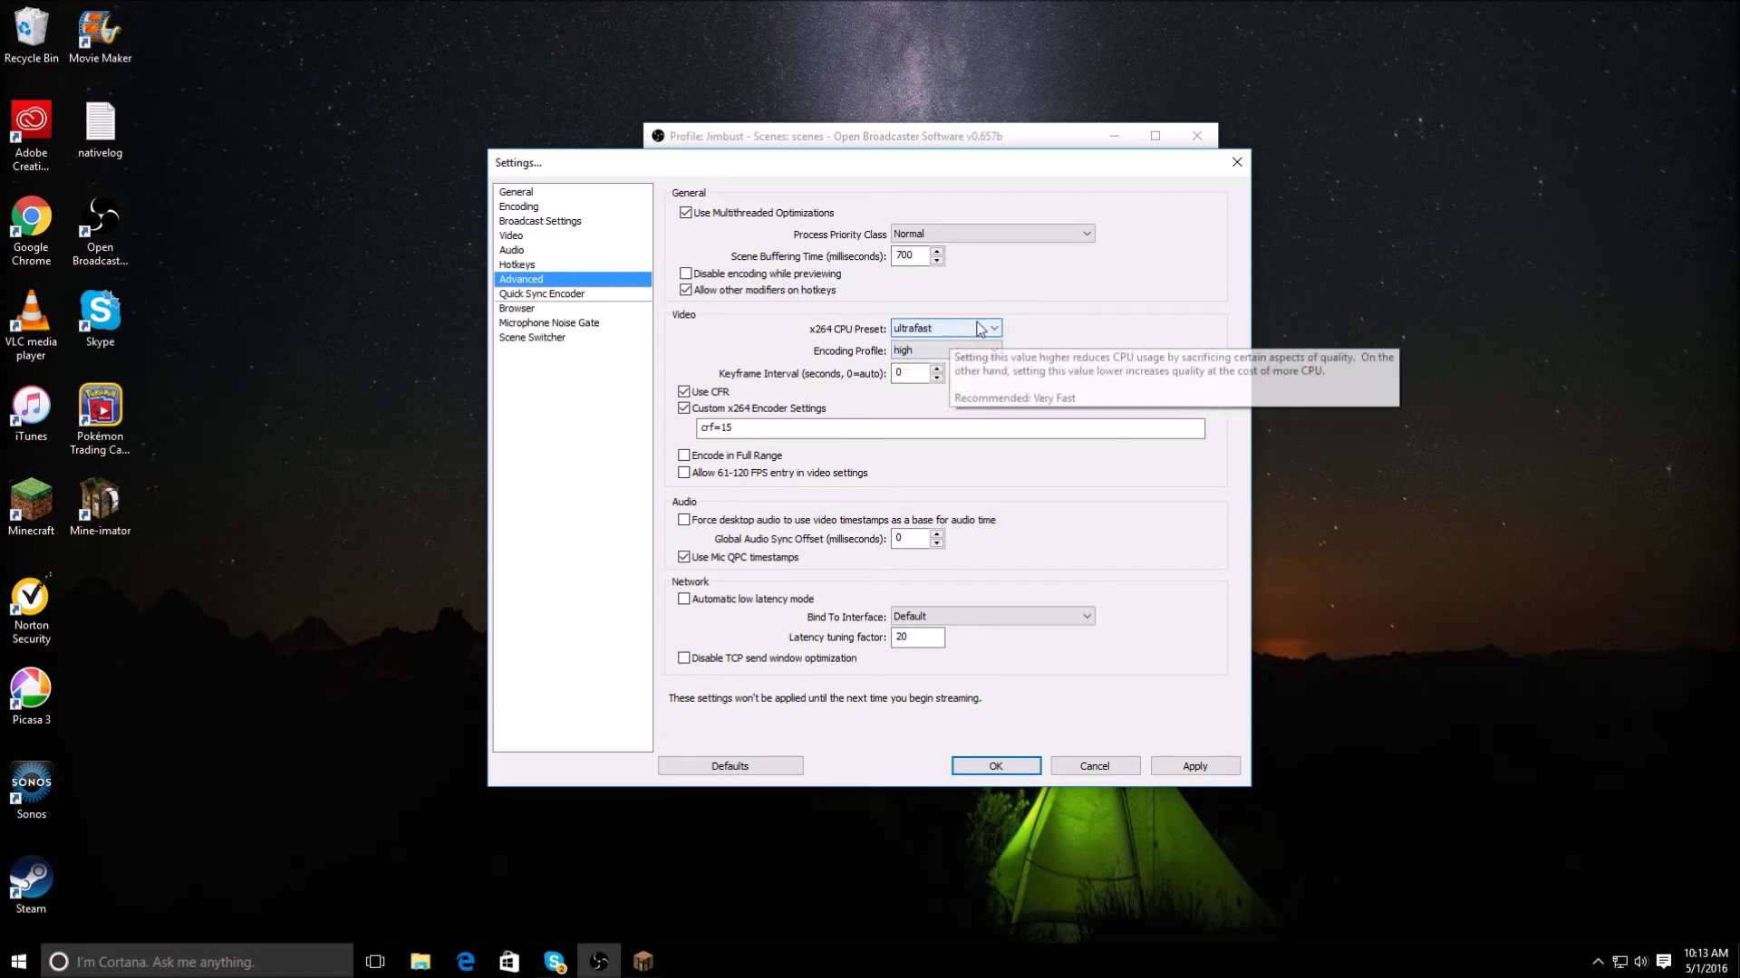
mouse_move(978, 340)
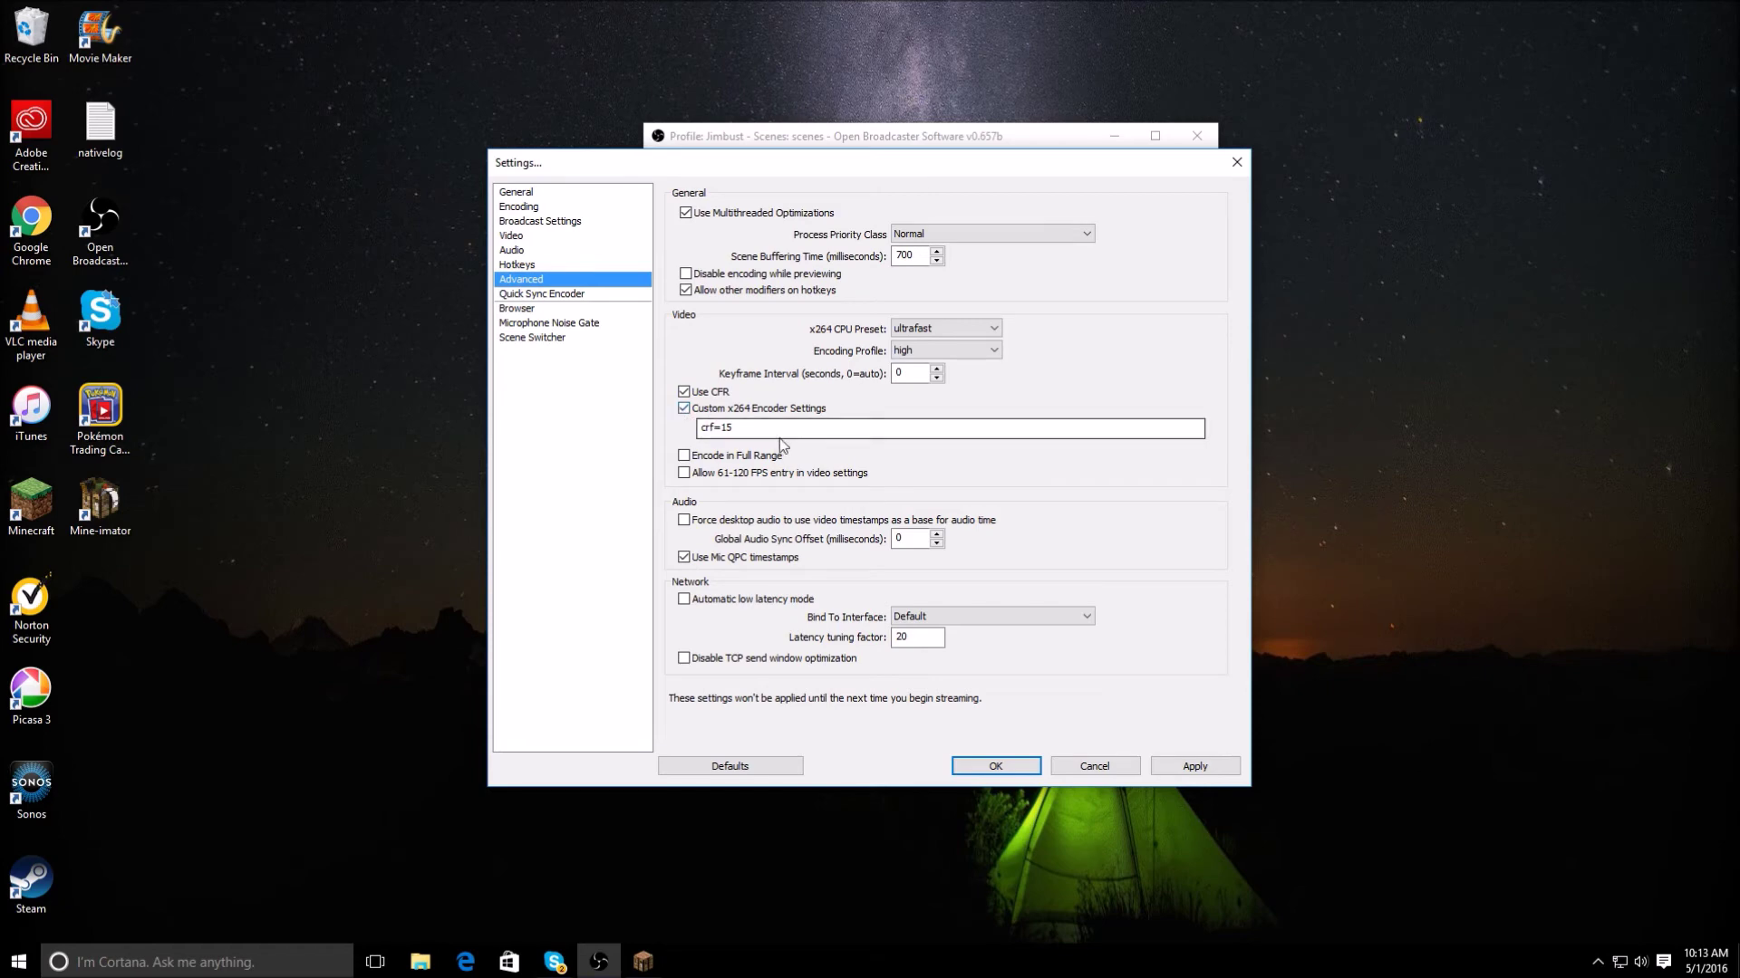
Re-enter crf=15 as the custom x264 encoder settings, leaving 61-120 FPS entry disallowed.
double_click(697, 423)
key(BackSpace)
text(crf)
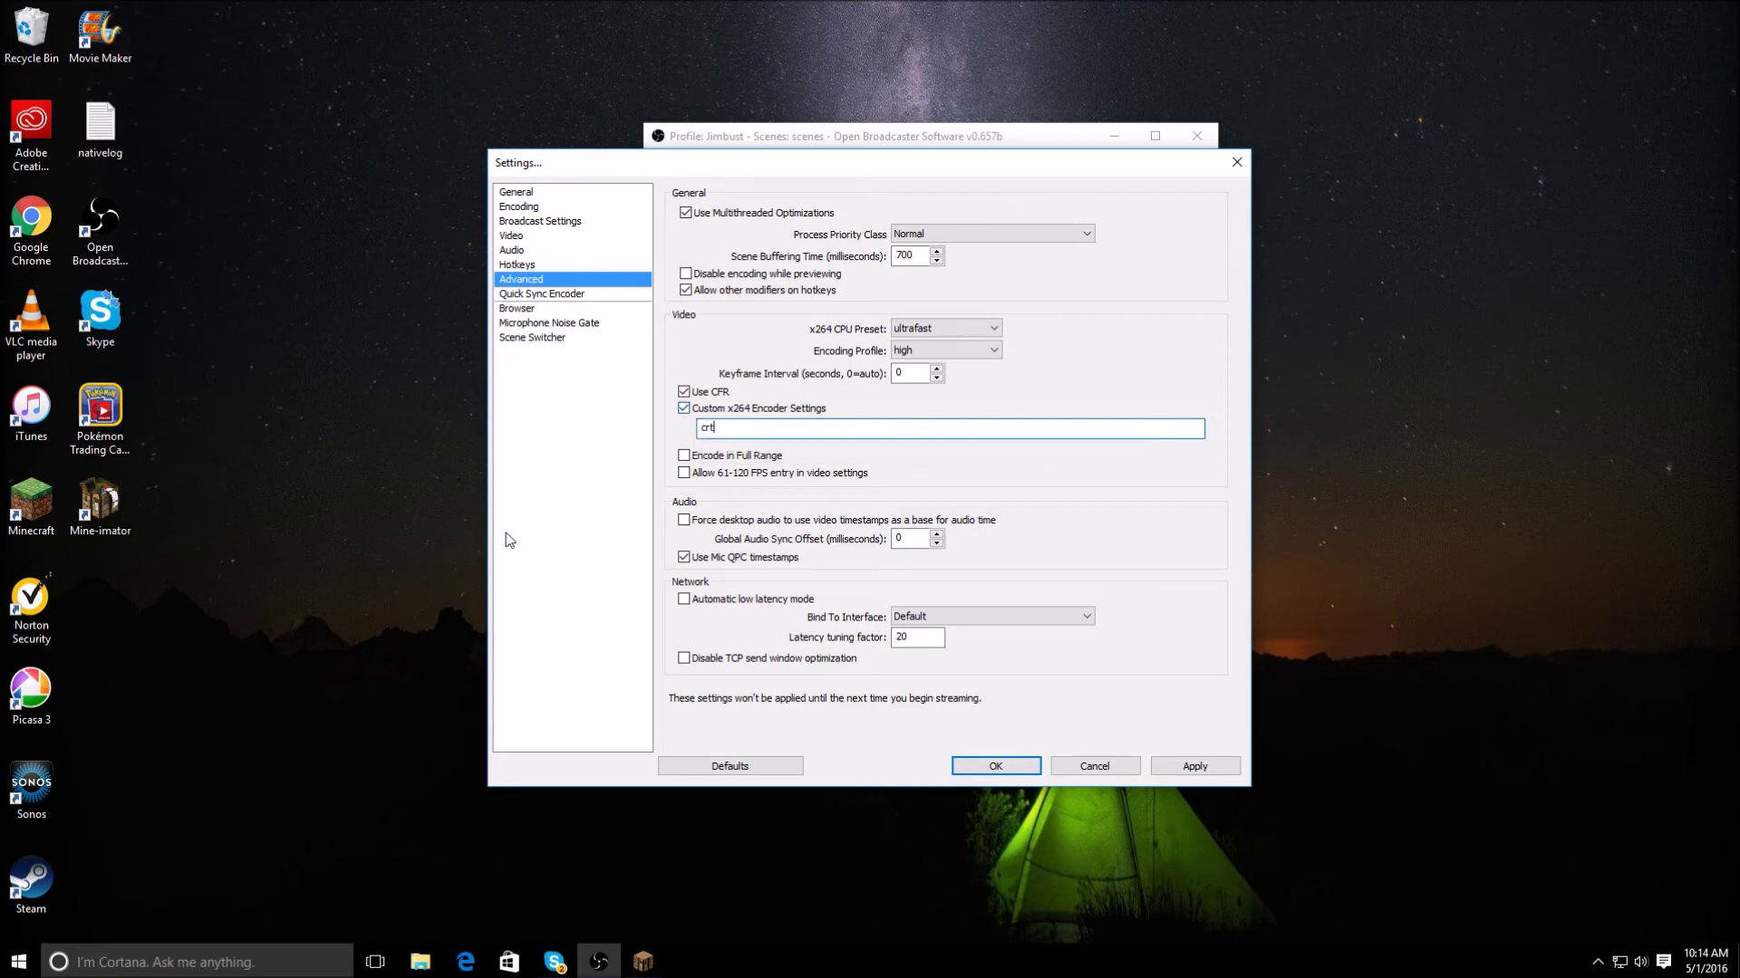
text(+)
text(=15)
click(759, 476)
click(760, 477)
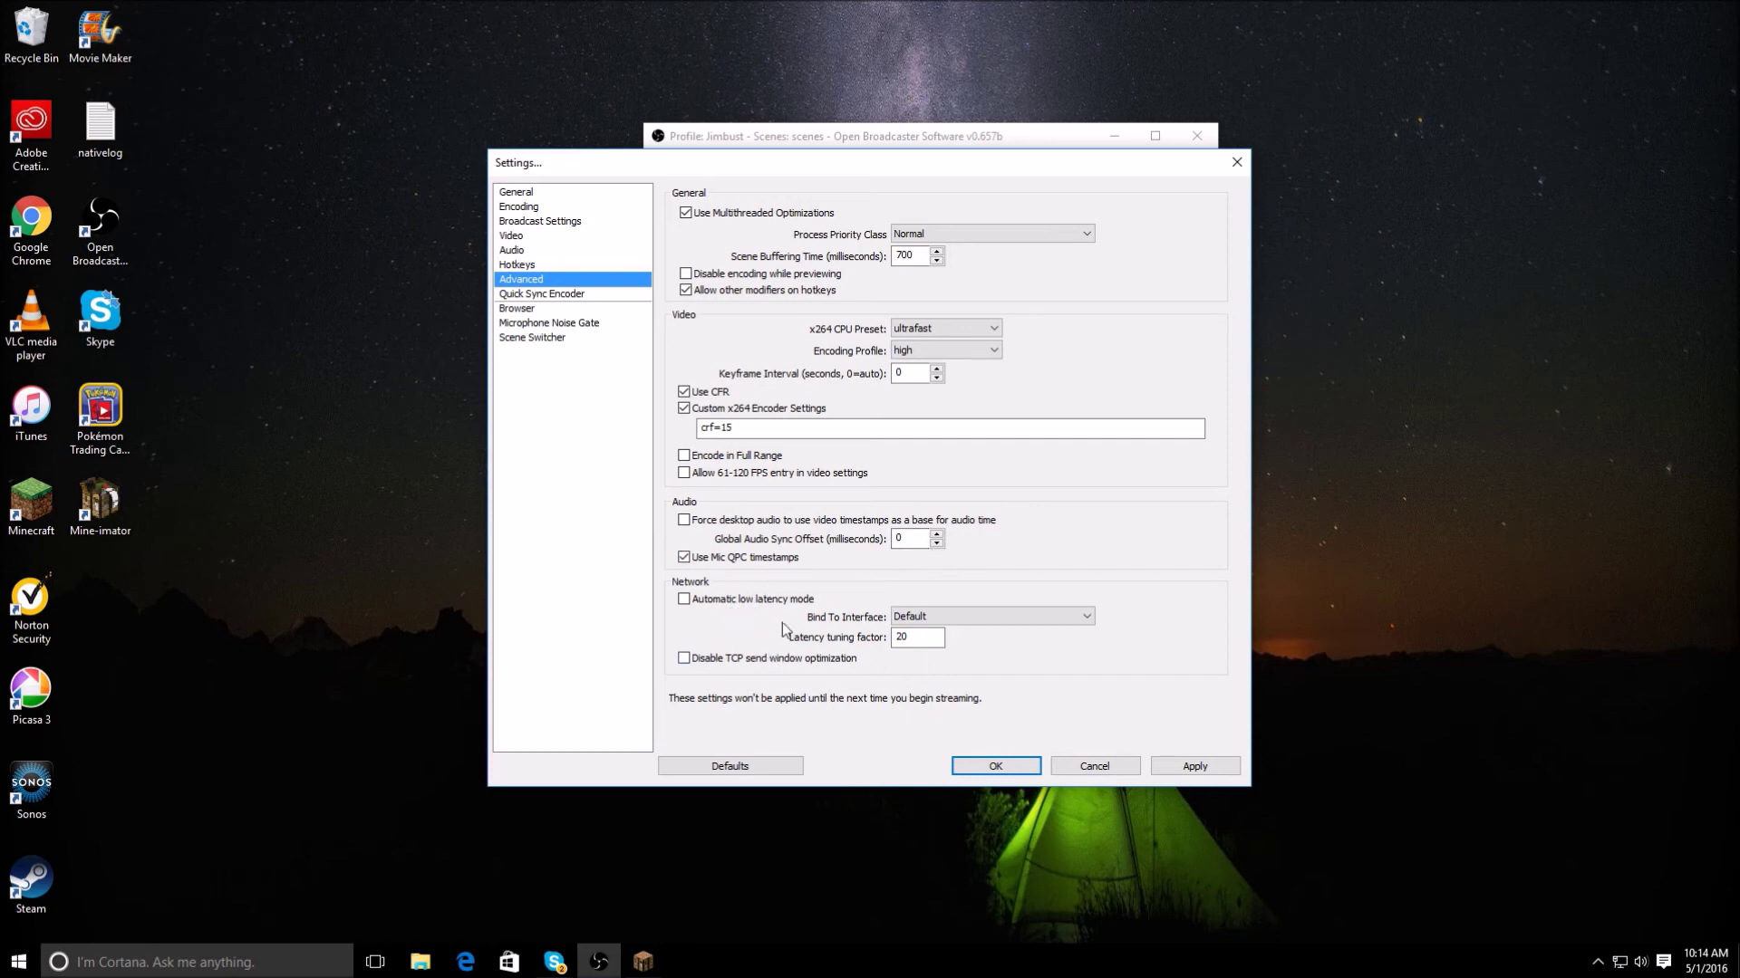
Look through the Quick Sync Encoder, Browser, Microphone Noise Gate and Scene Switcher settings.
click(576, 297)
click(893, 539)
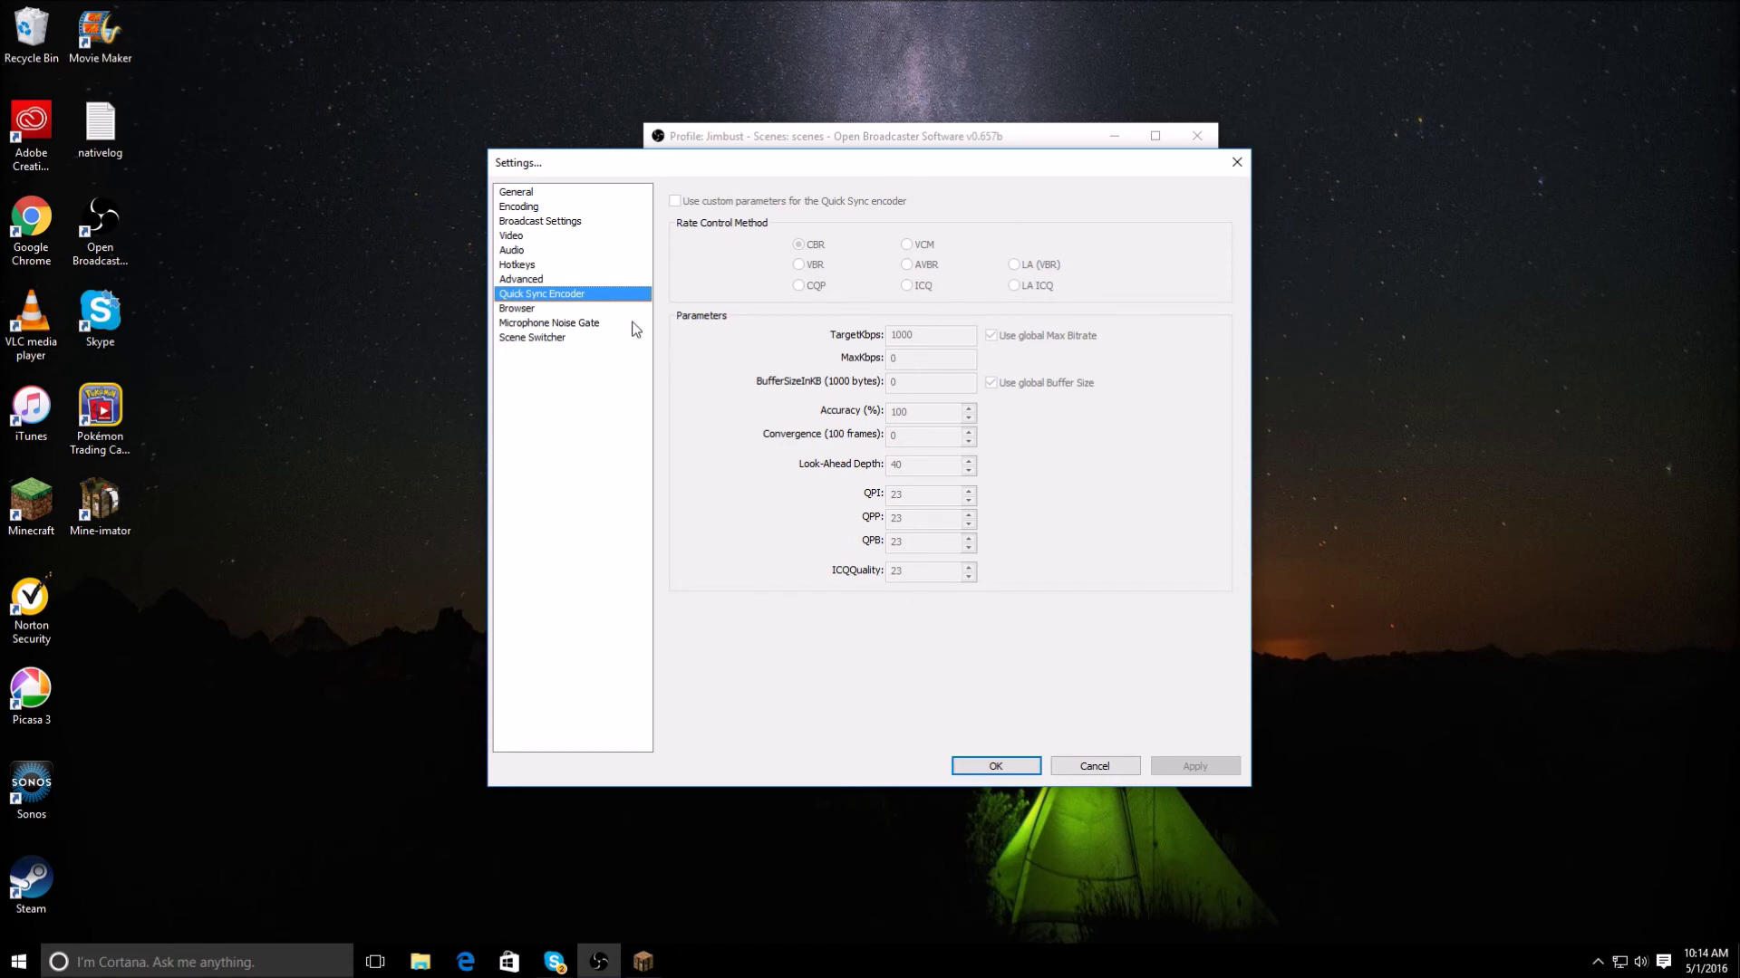
click(541, 309)
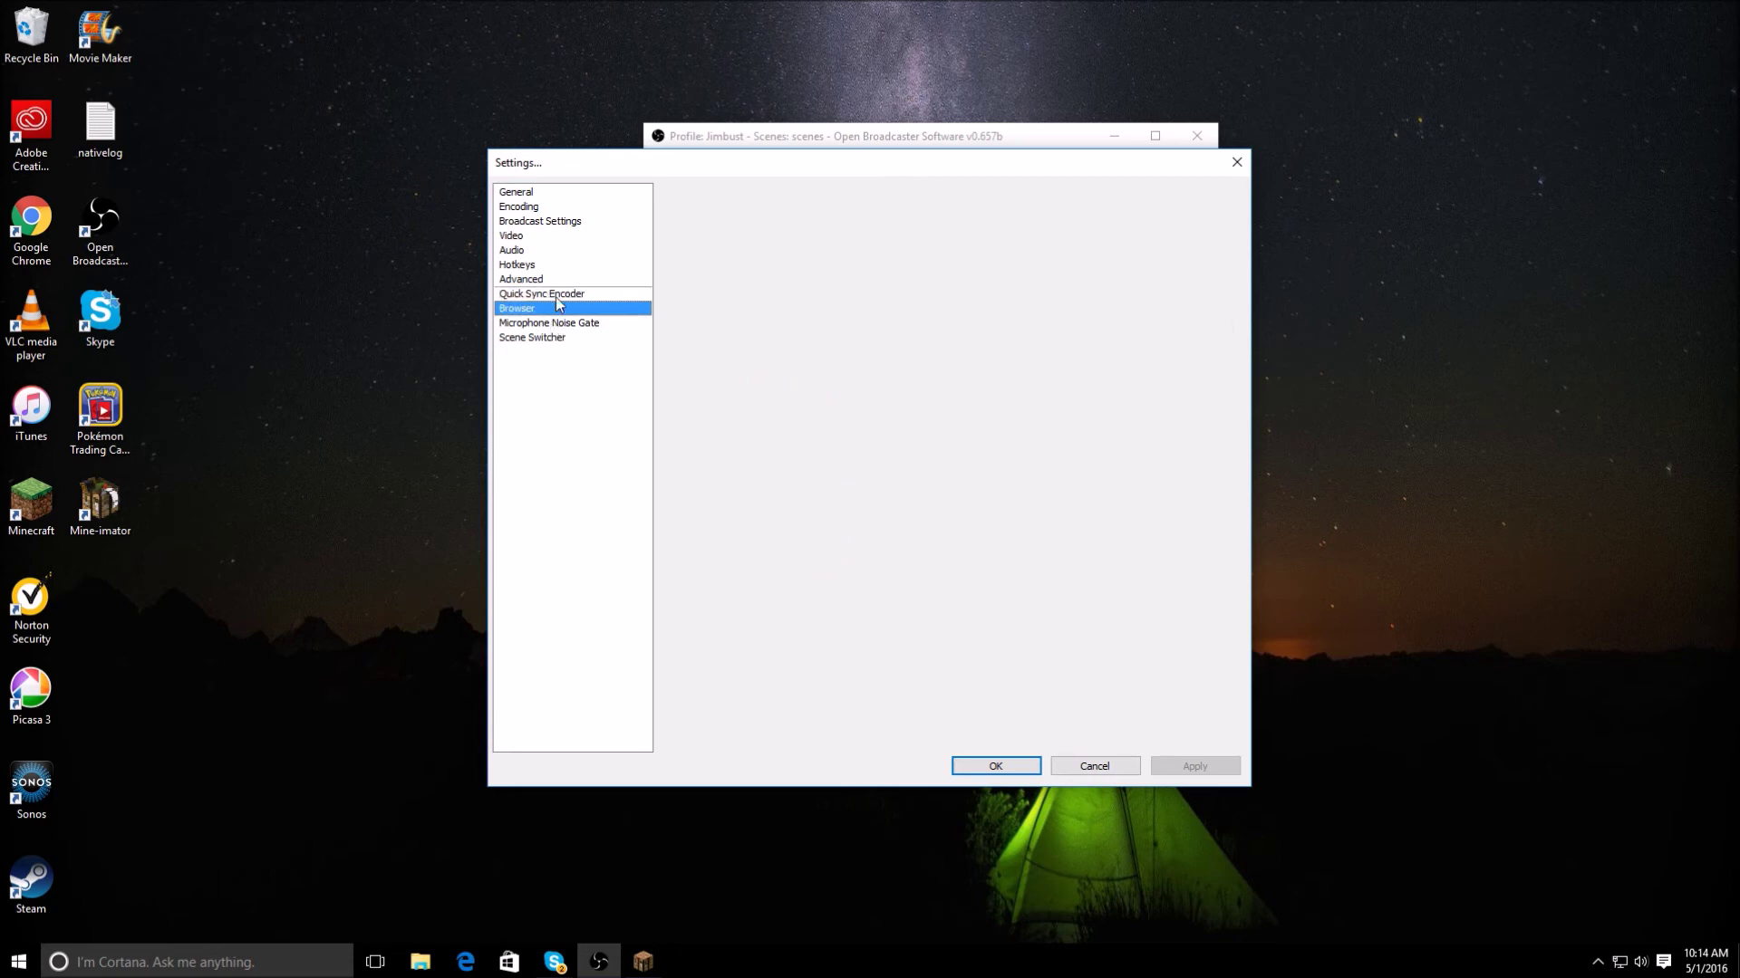
click(562, 294)
click(609, 309)
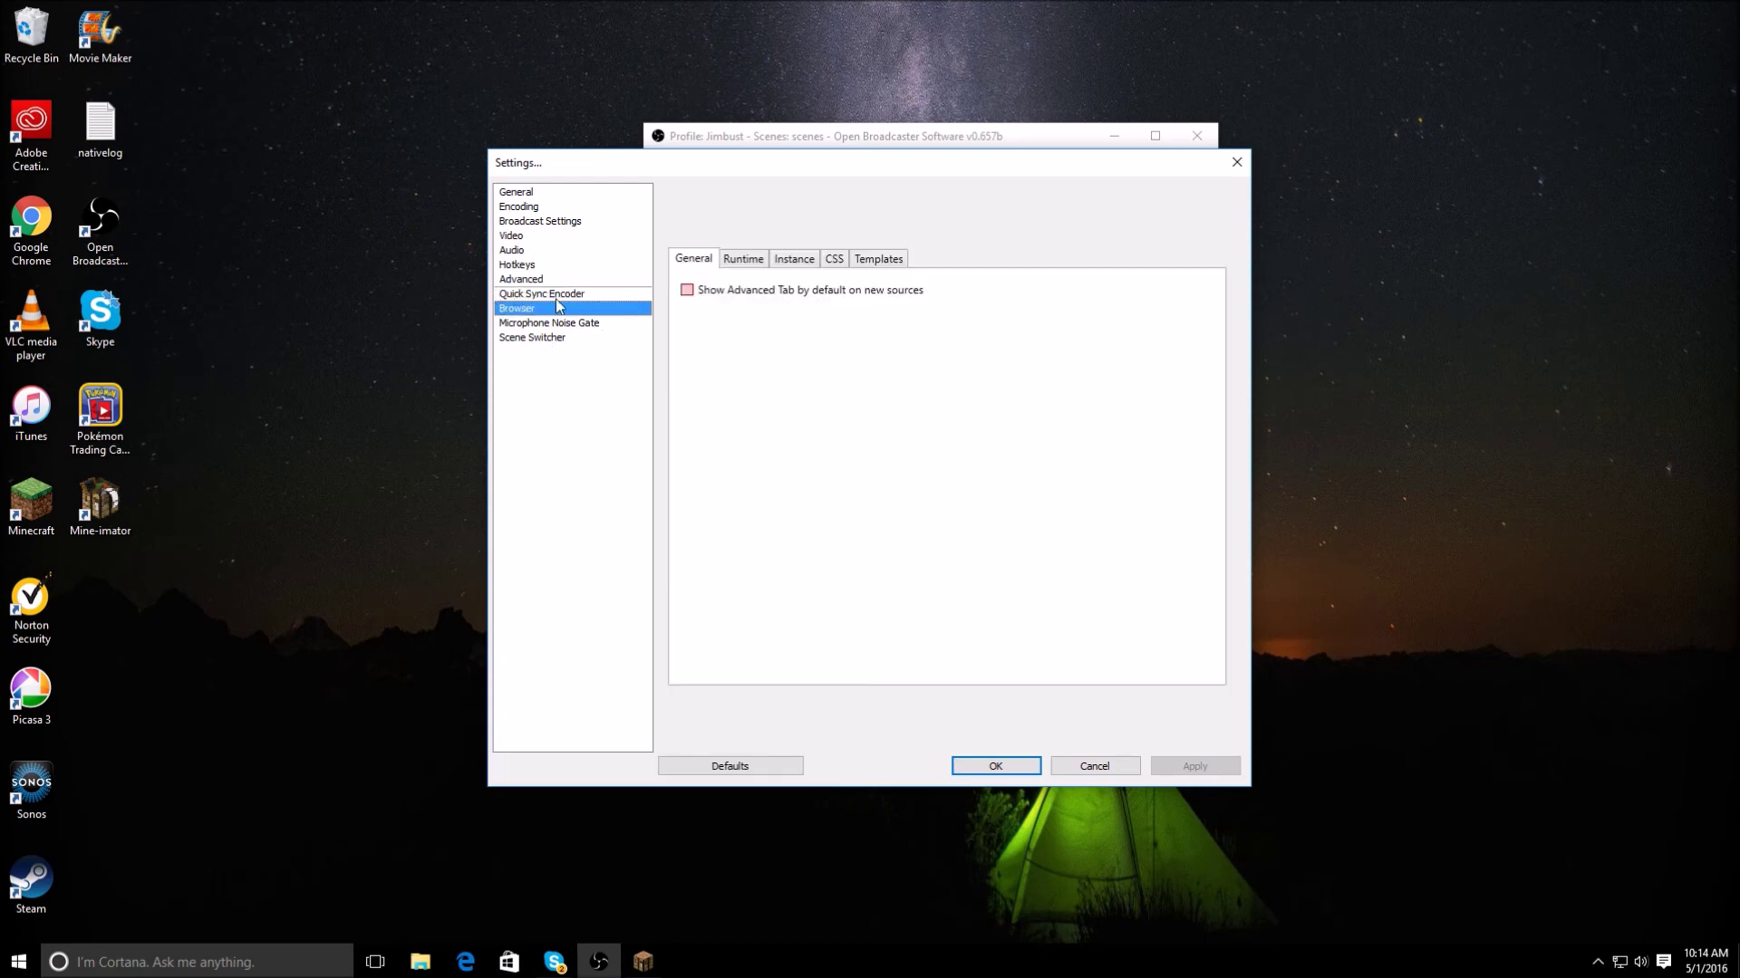
click(635, 294)
click(591, 337)
click(589, 311)
click(591, 323)
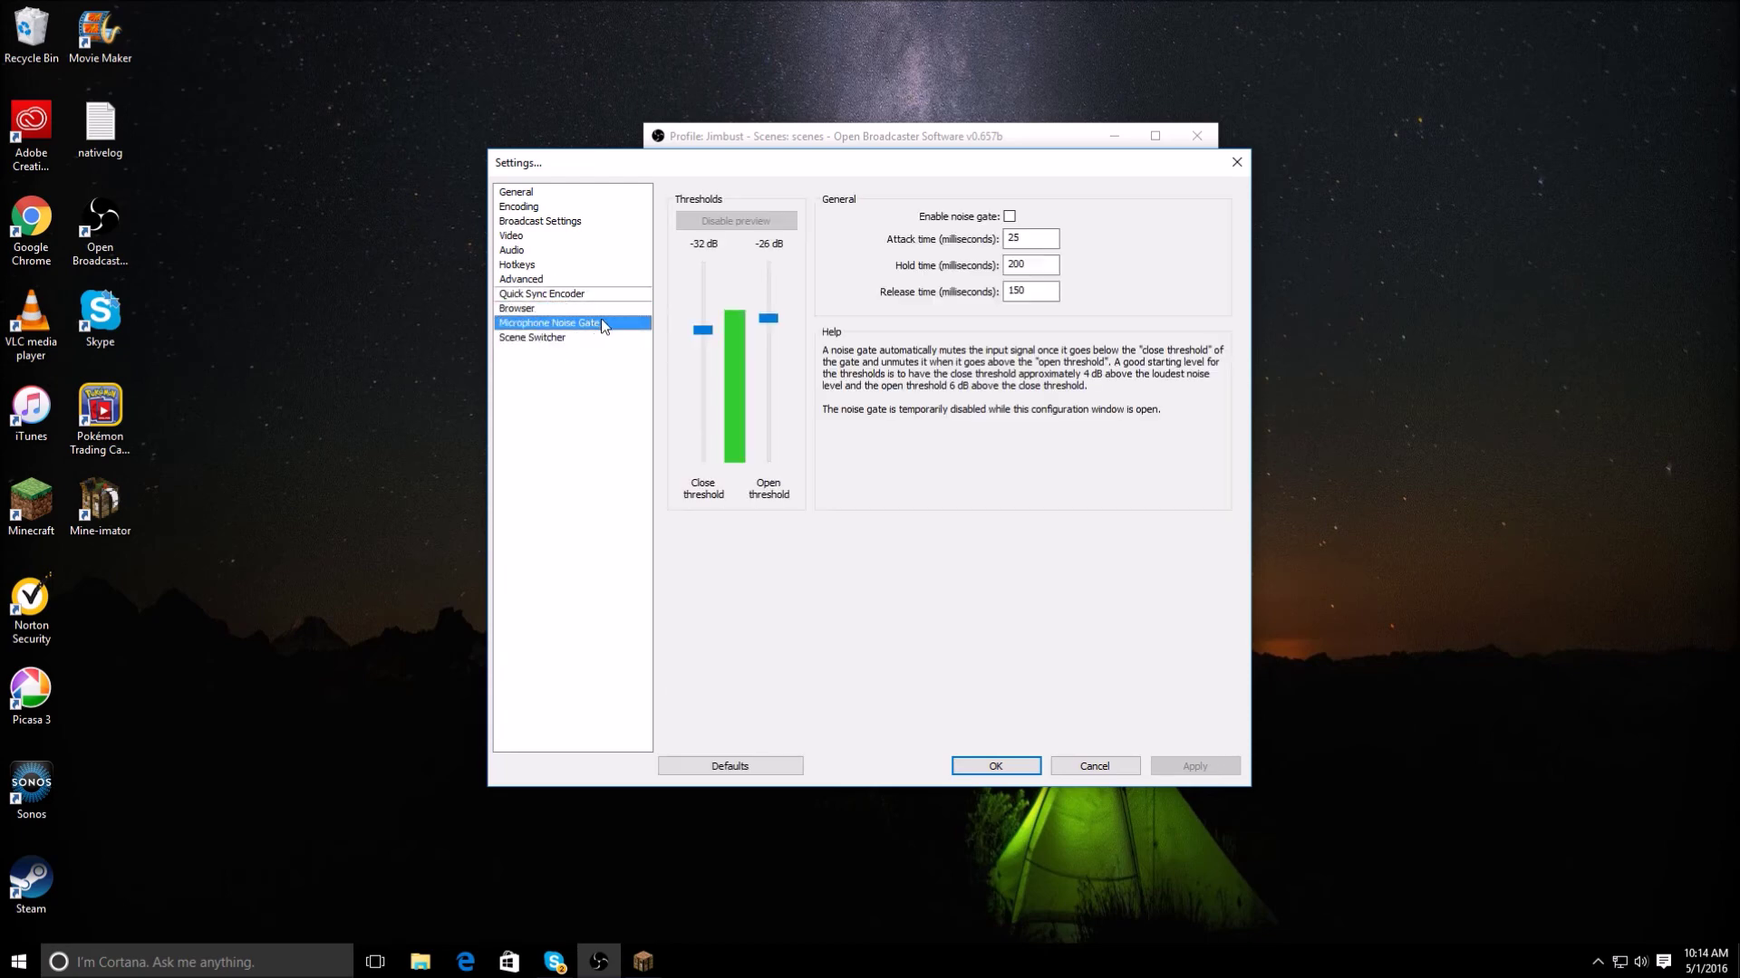
click(589, 295)
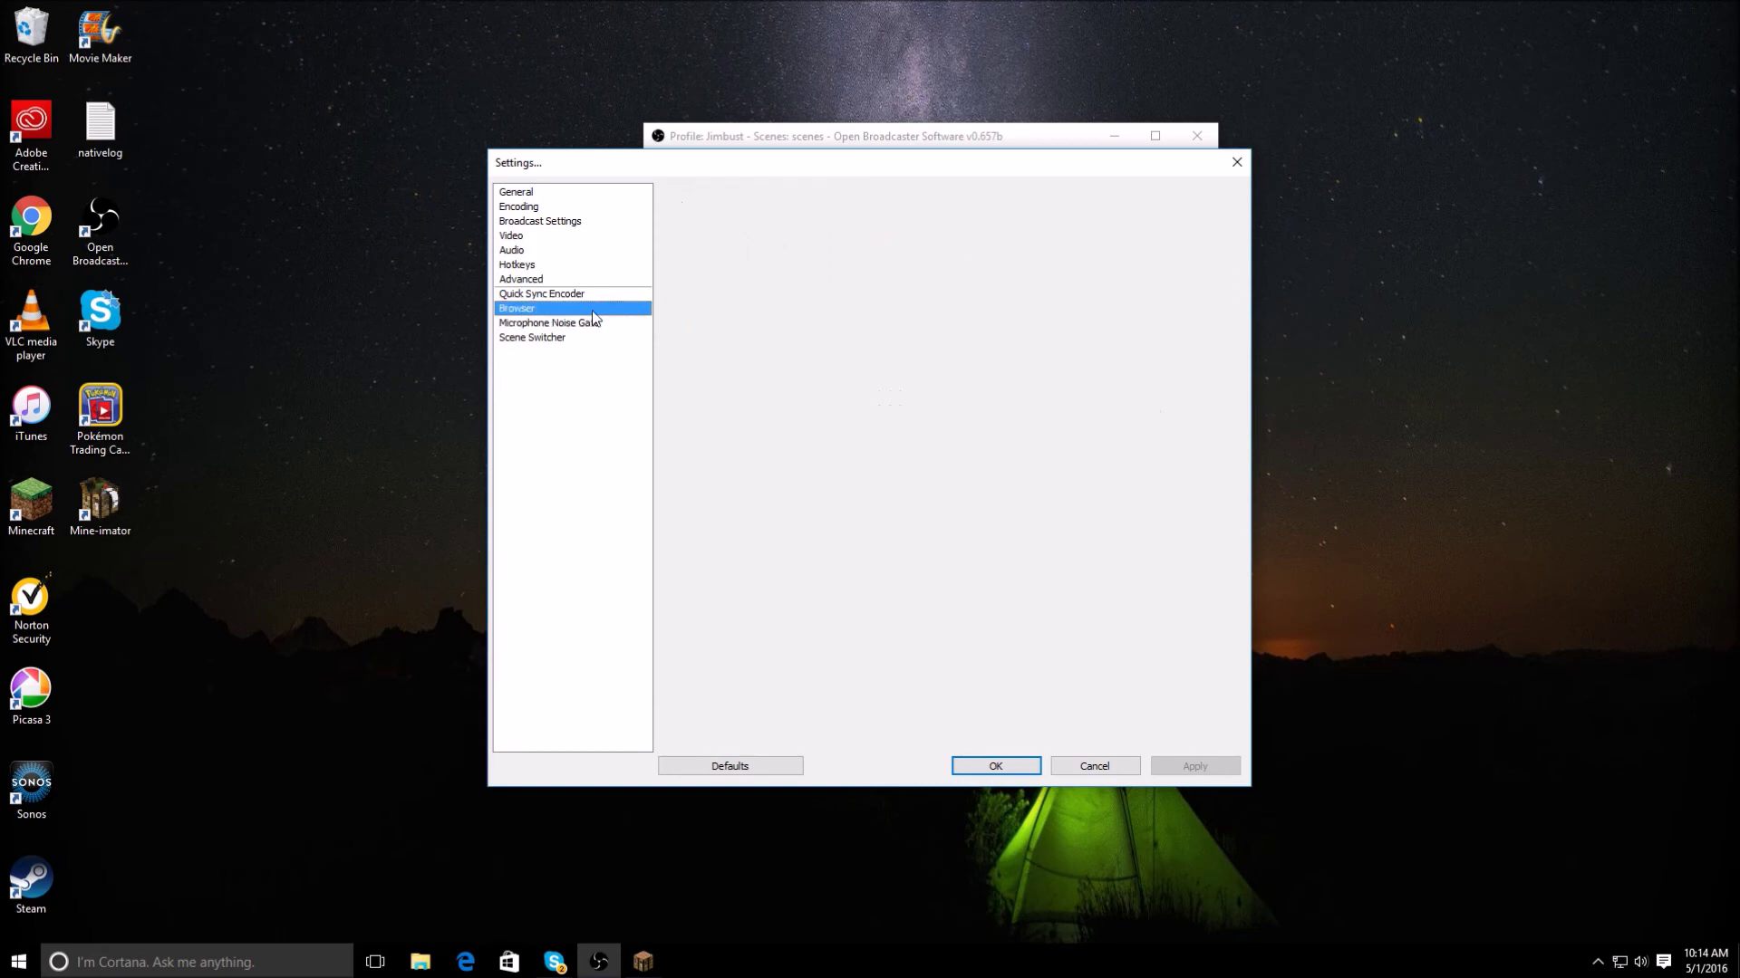
click(596, 323)
click(600, 338)
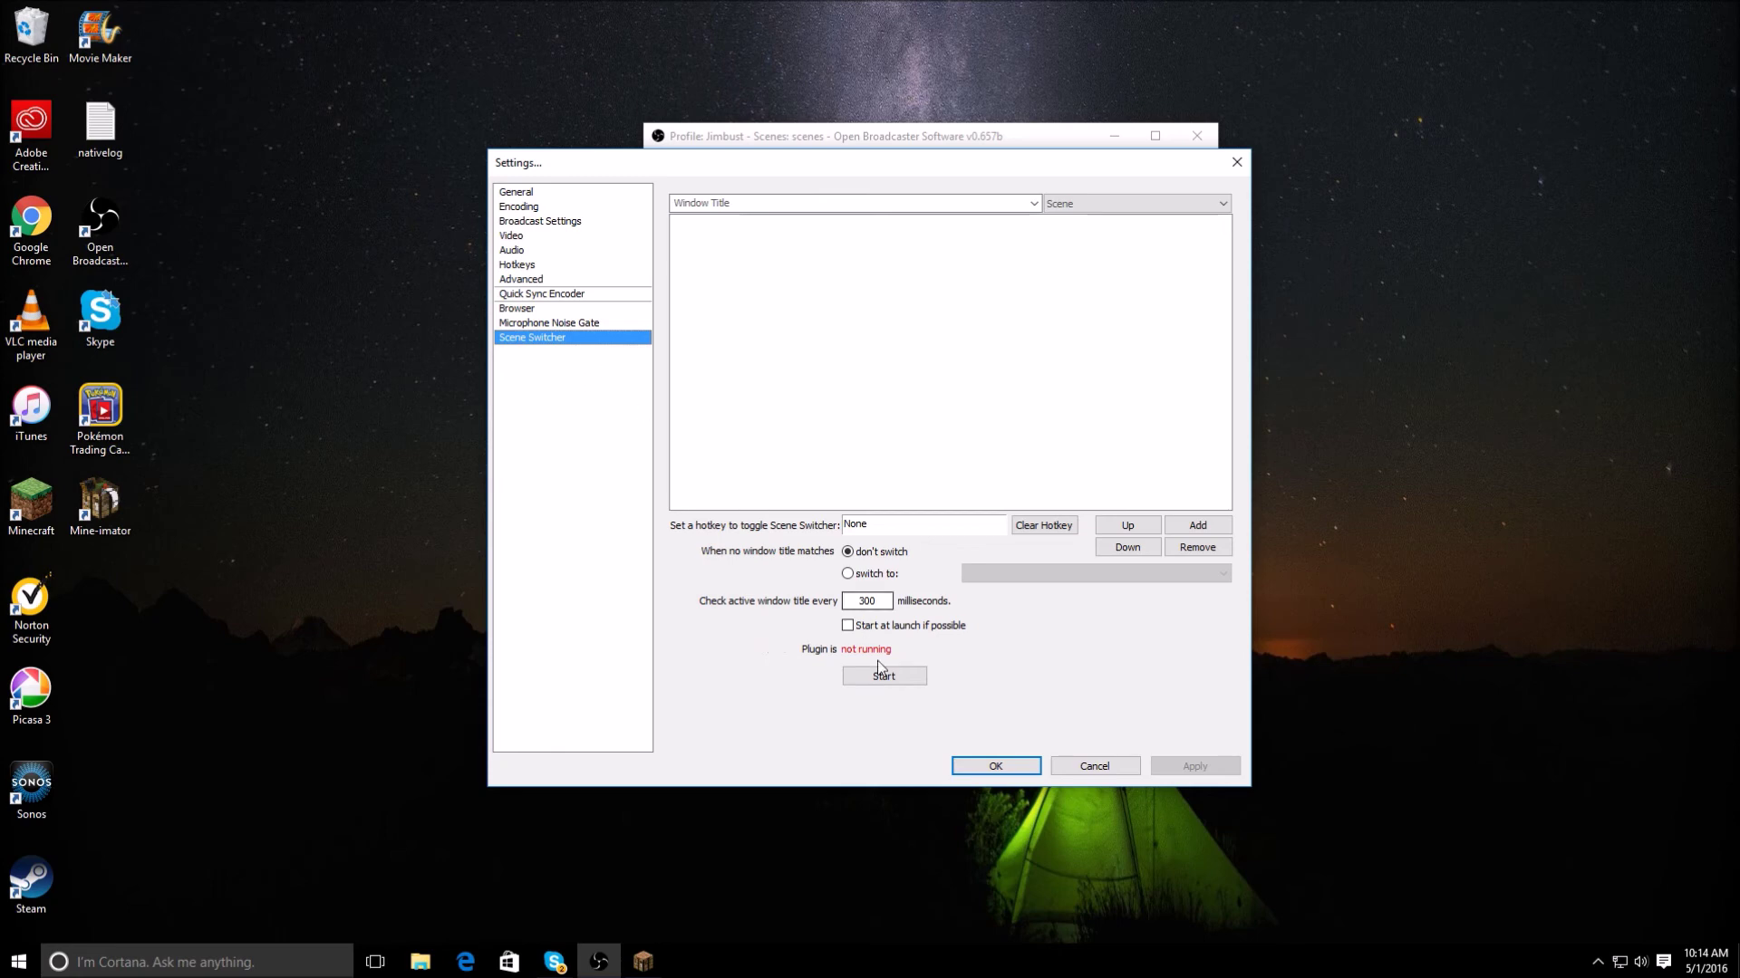
Look back over the noise gate, scene switcher, browser, audio, advanced, broadcast and encoding settings.
click(634, 324)
click(625, 337)
click(560, 309)
click(556, 253)
click(577, 282)
click(576, 250)
click(578, 222)
click(602, 206)
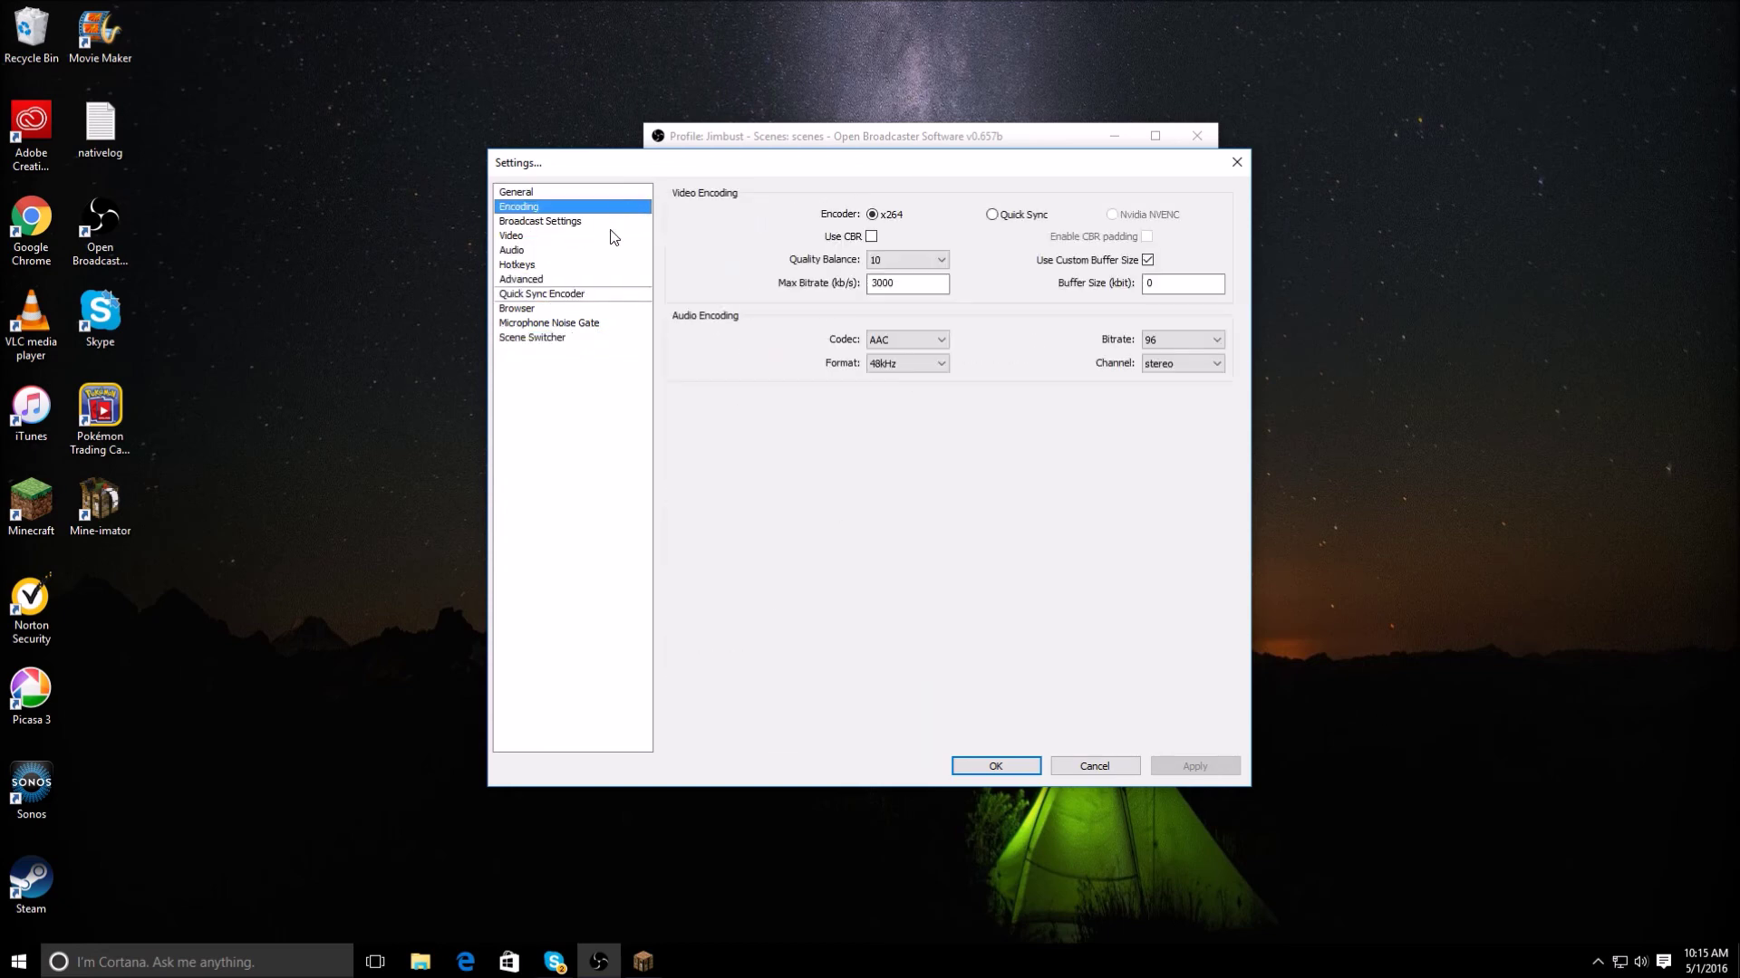
Check the video and audio settings once more, and accept and close the settings window.
click(614, 237)
click(607, 251)
click(1001, 766)
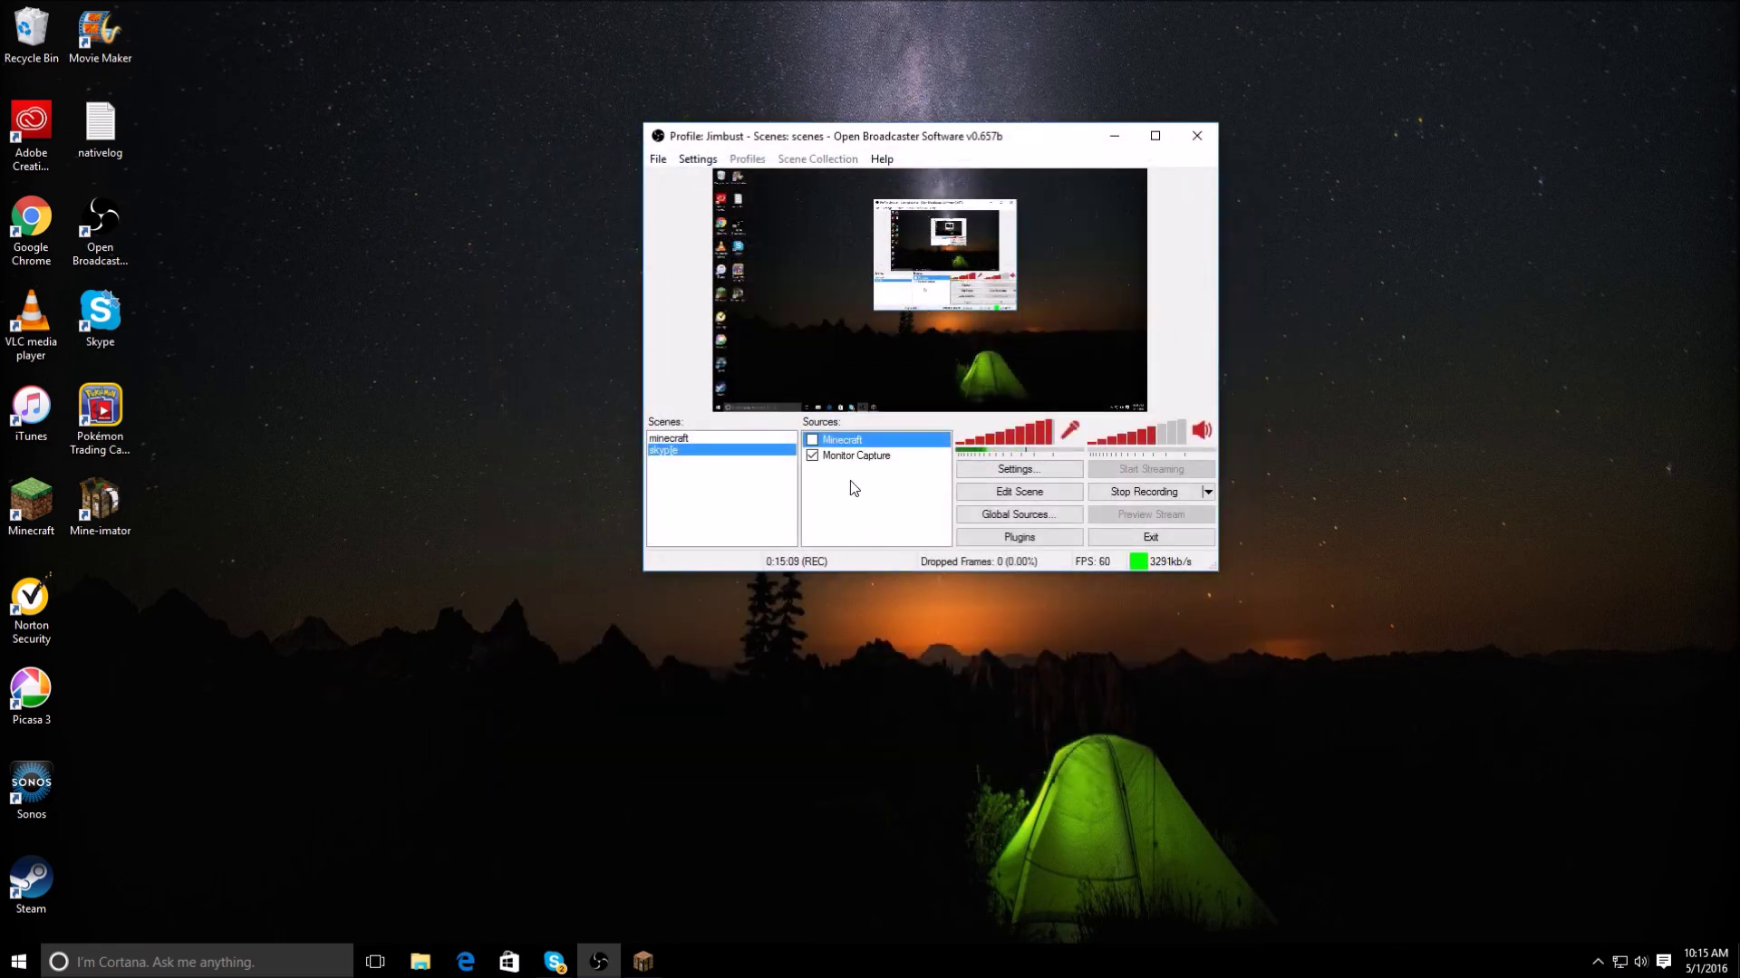
Switch to the running Minecraft game, move its window fully into view and maximize it.
click(641, 964)
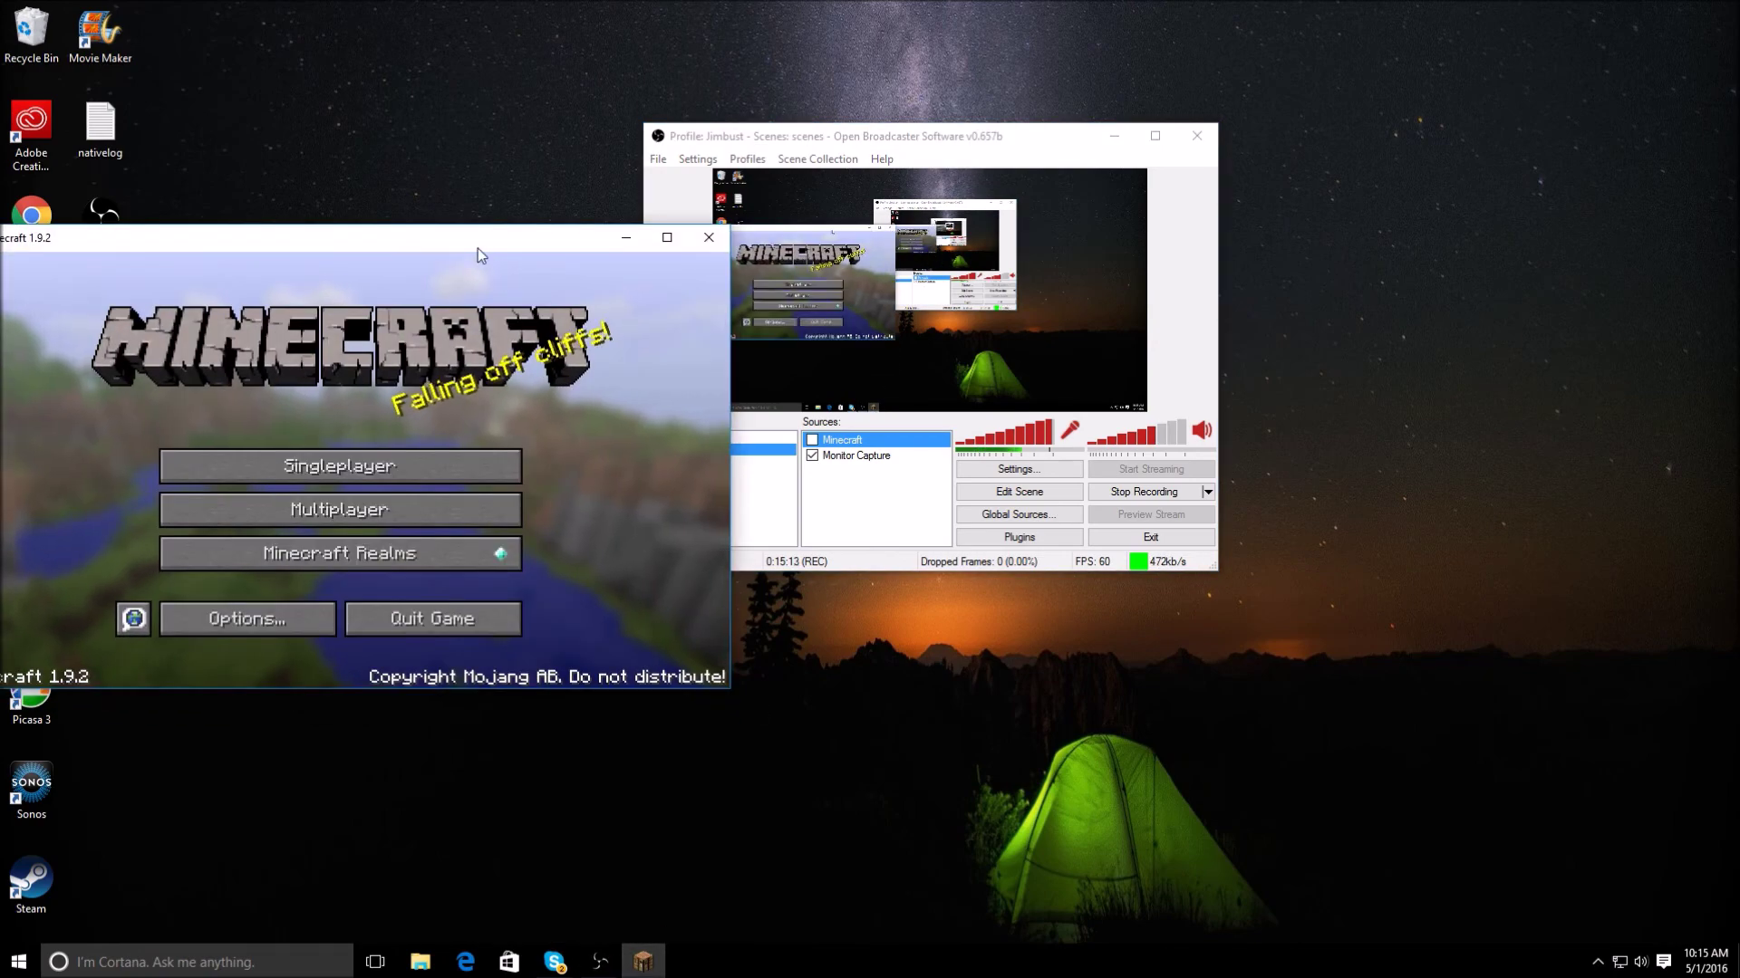
drag(477, 246, 1066, 147)
drag(922, 147, 858, 116)
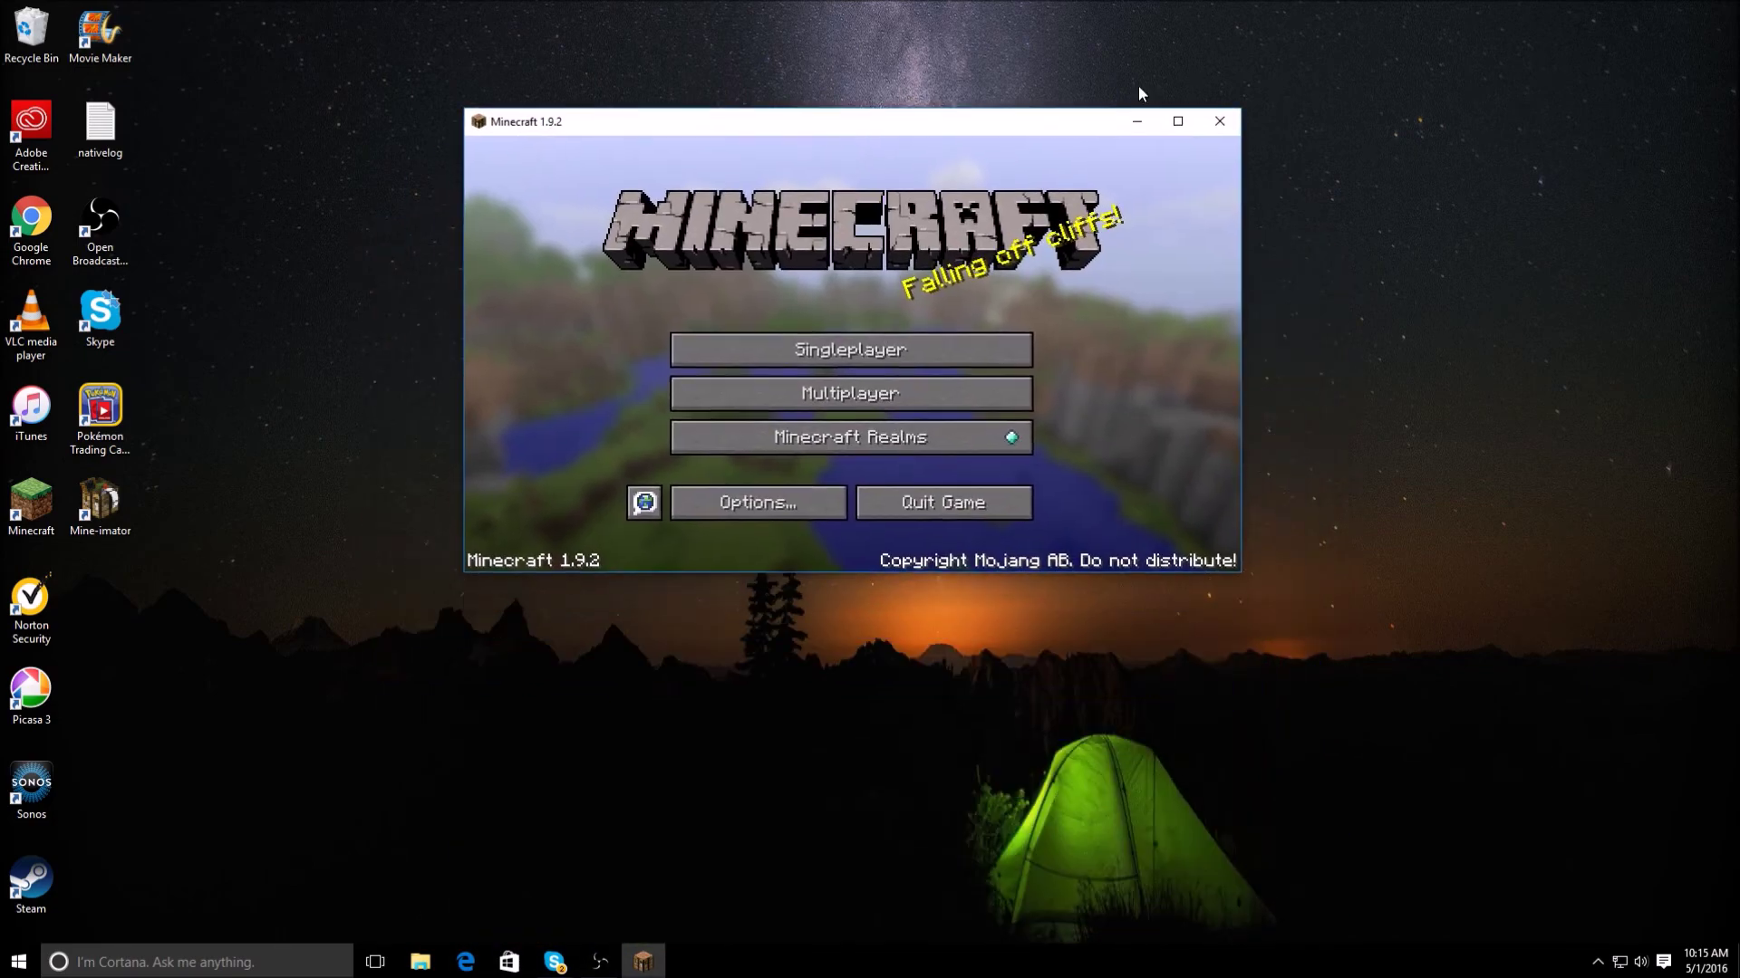
click(1181, 119)
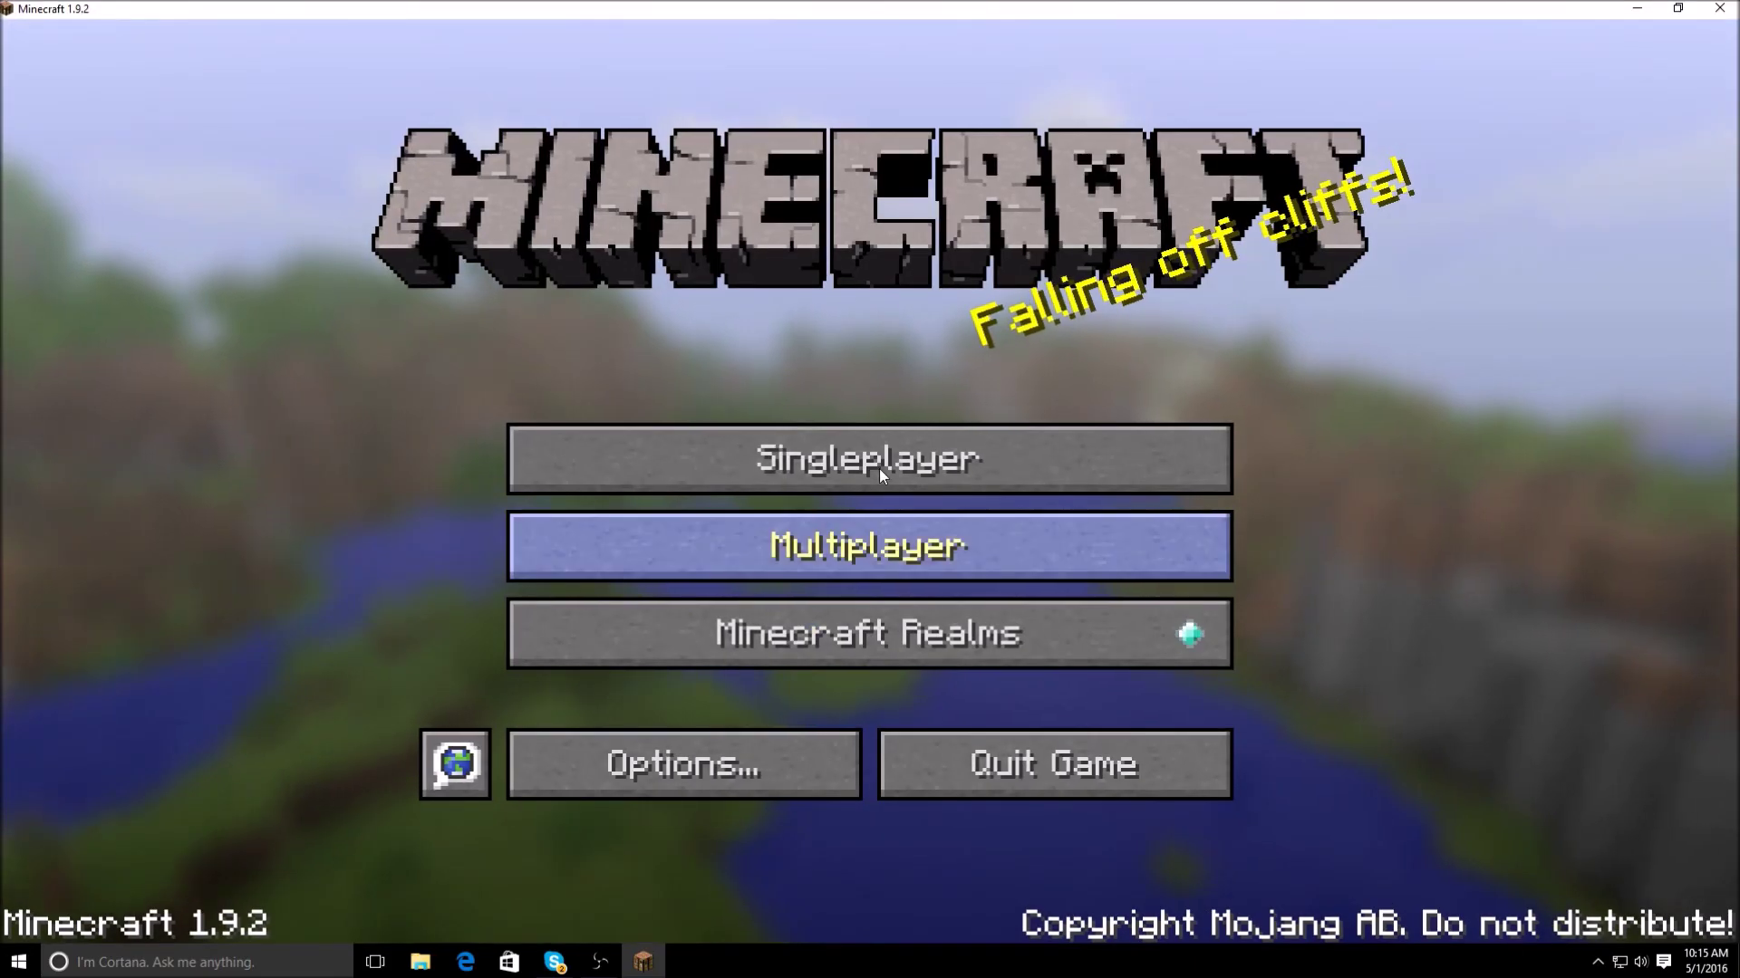
Leave the singleplayer world list, open the multiplayer server list, and join the Badlion Network server.
click(892, 459)
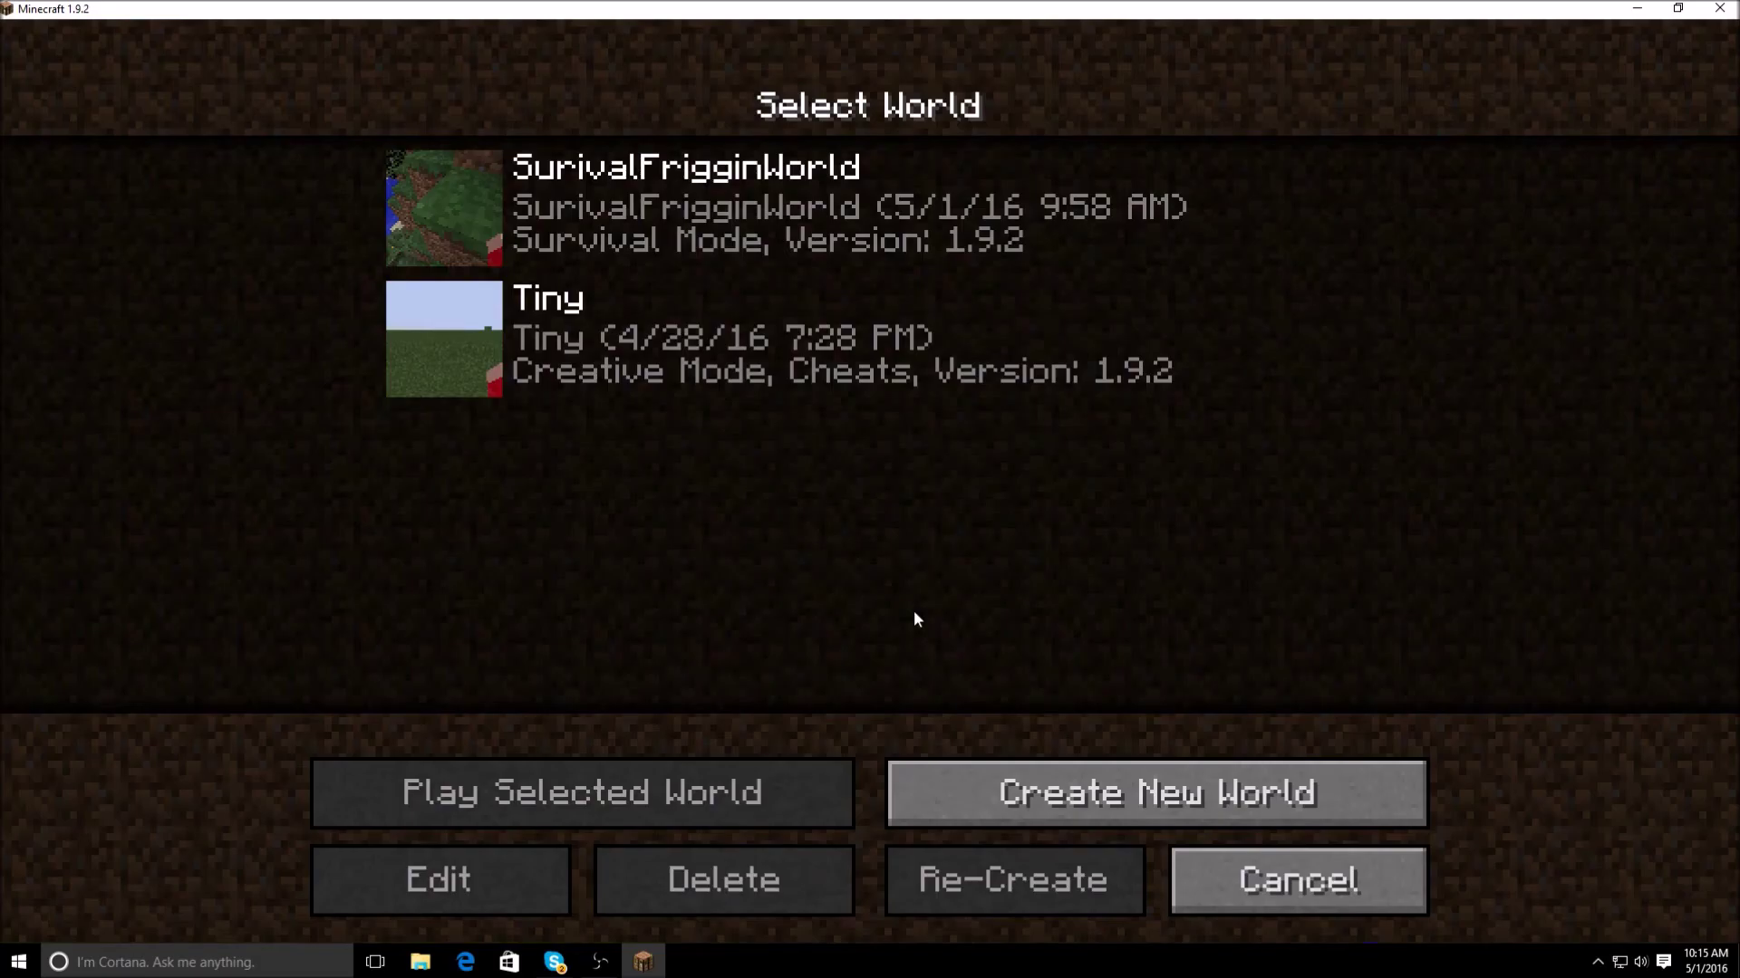
click(1368, 883)
click(952, 543)
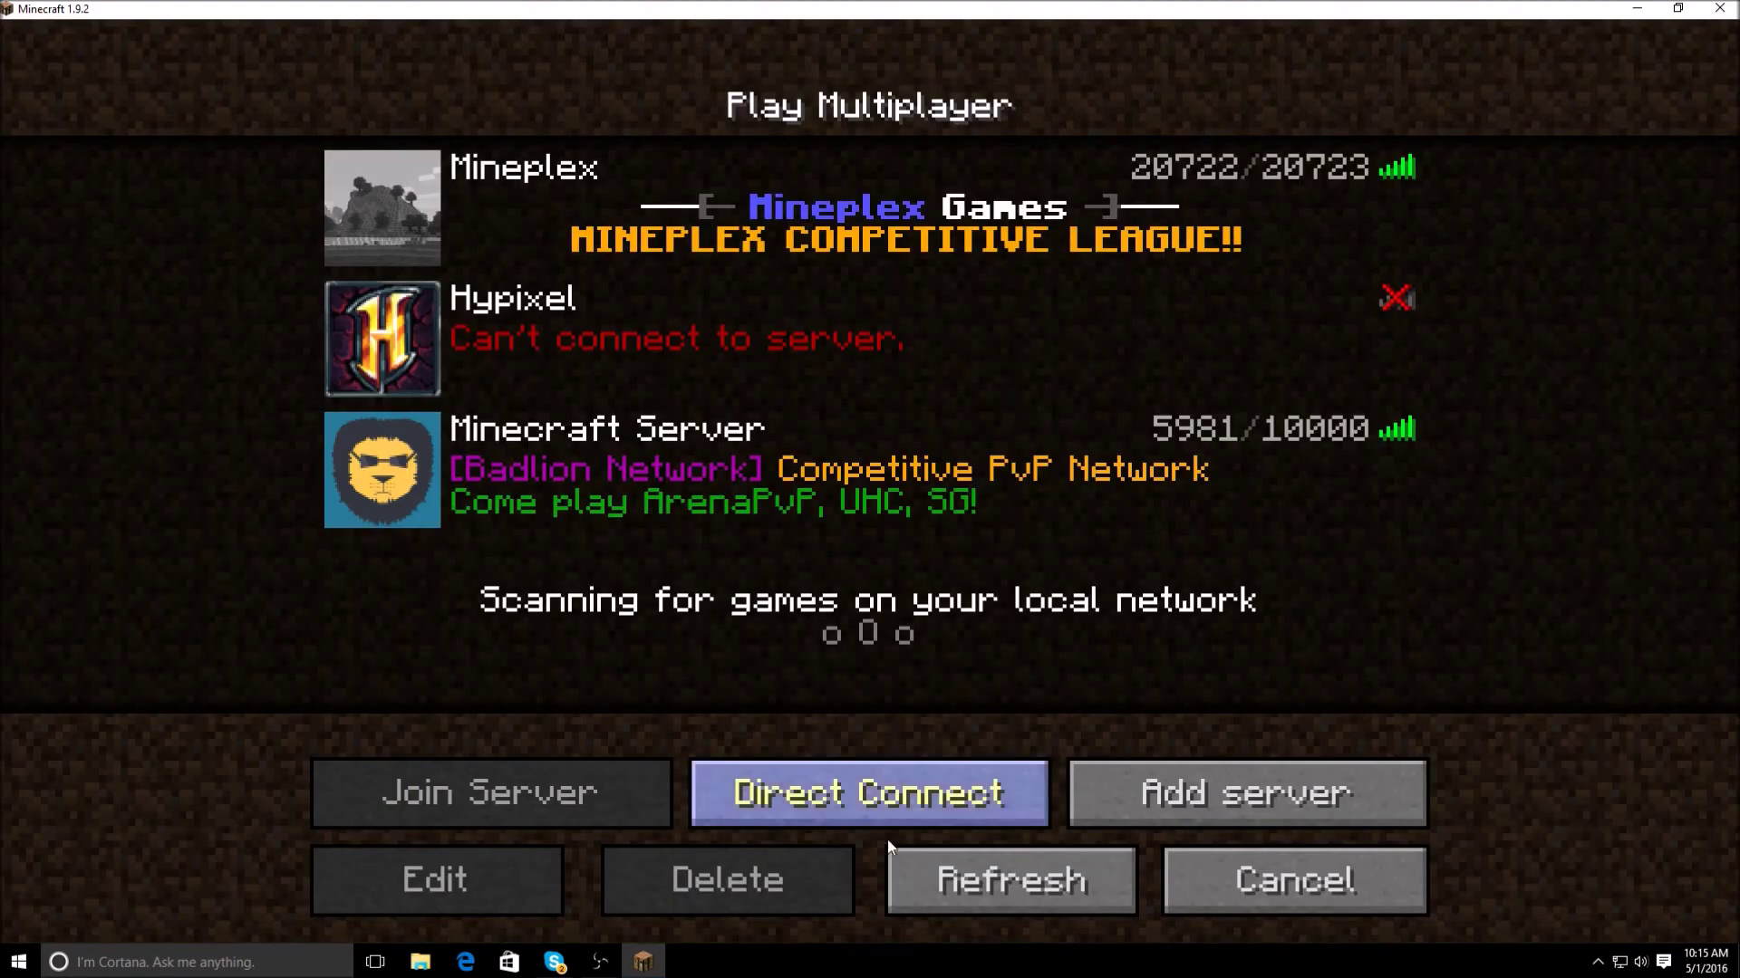
double_click(421, 455)
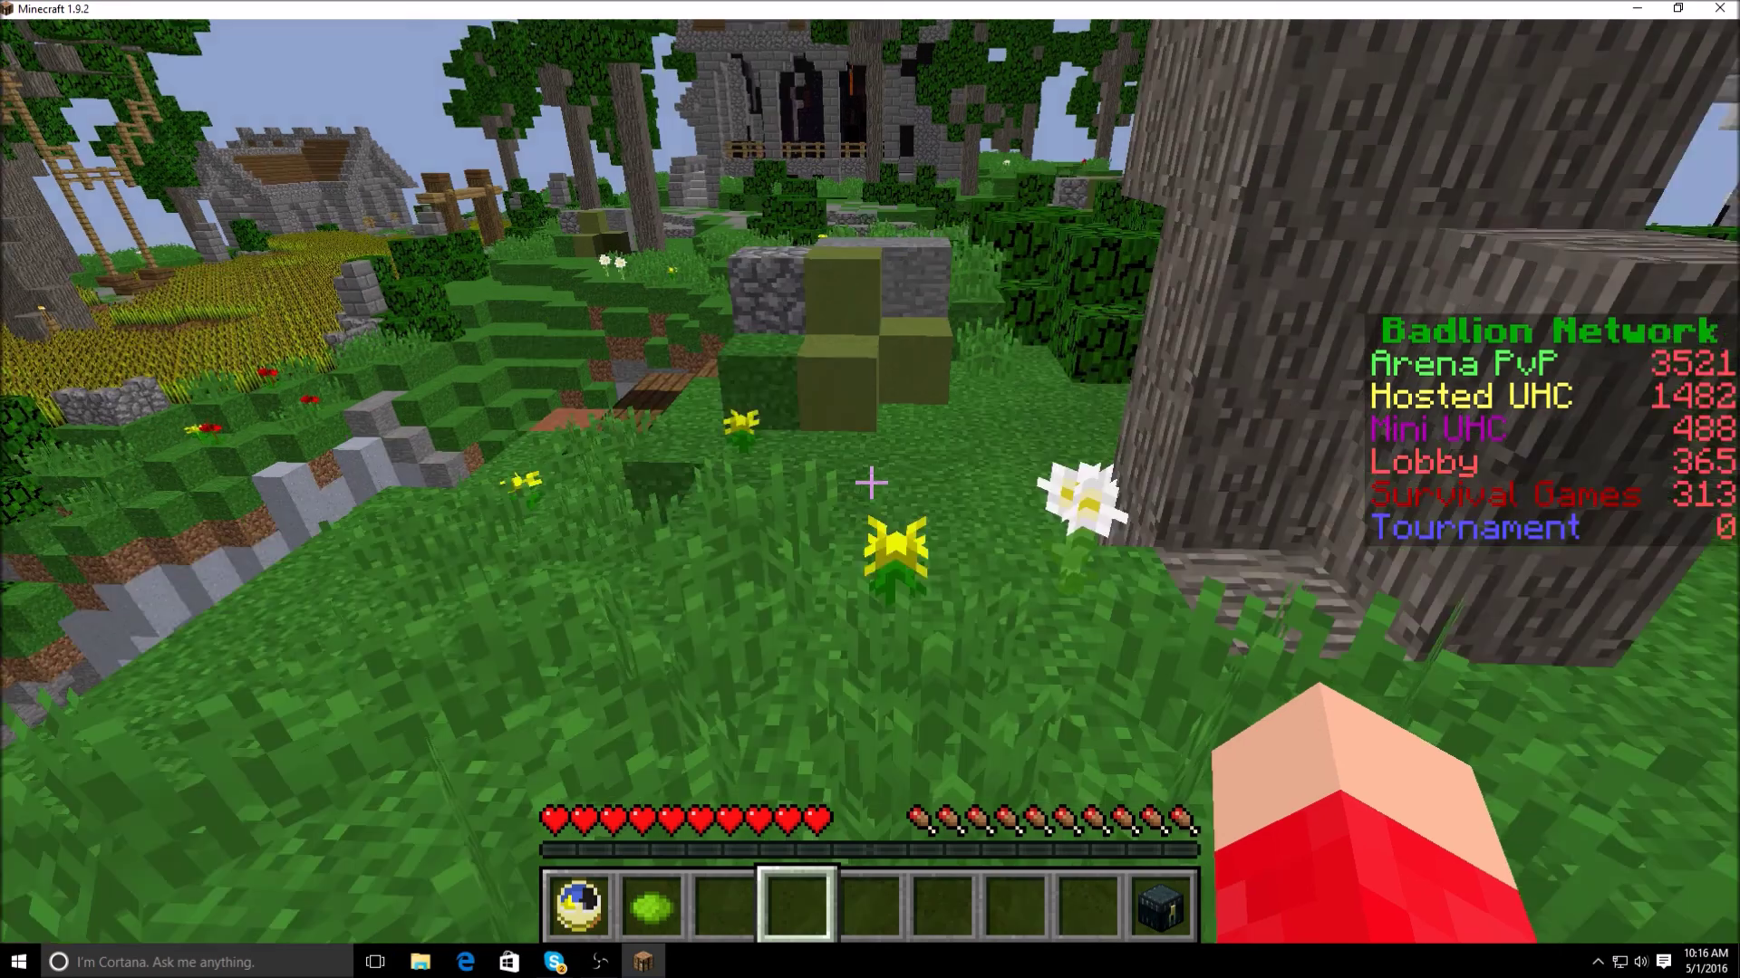
Walk along the stone path to the wooden platform in the Badlion Network lobby and look around to demonstrate gameplay.
click(871, 483)
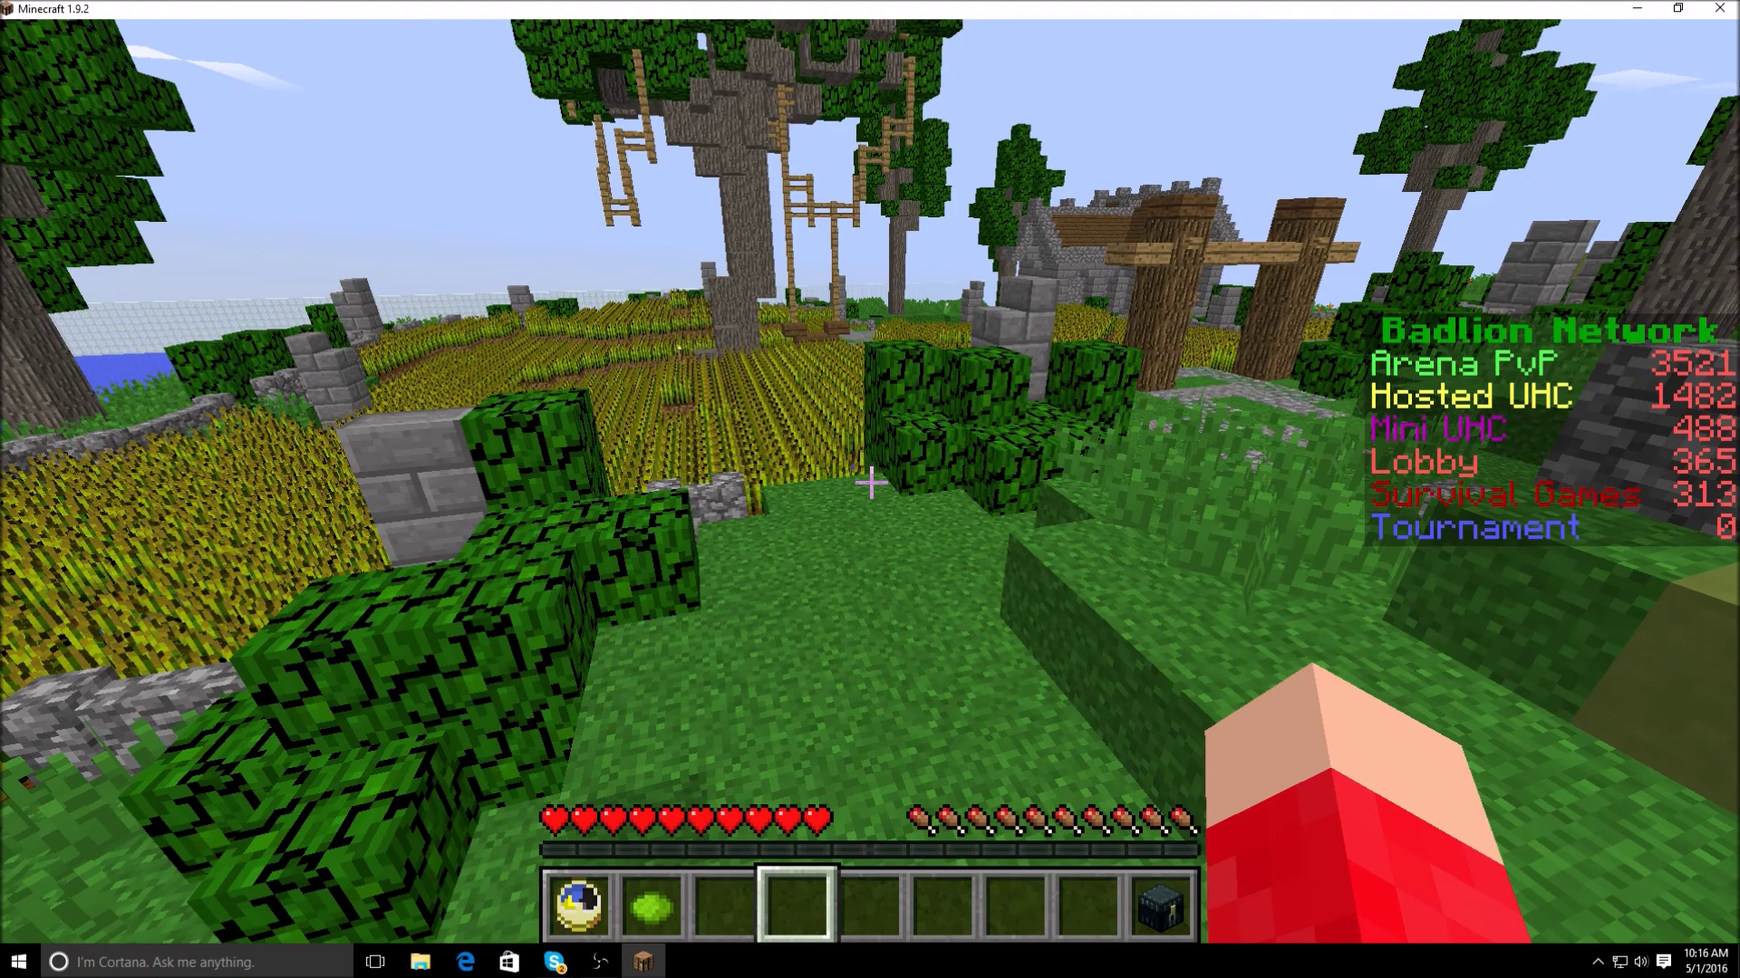
key(w)
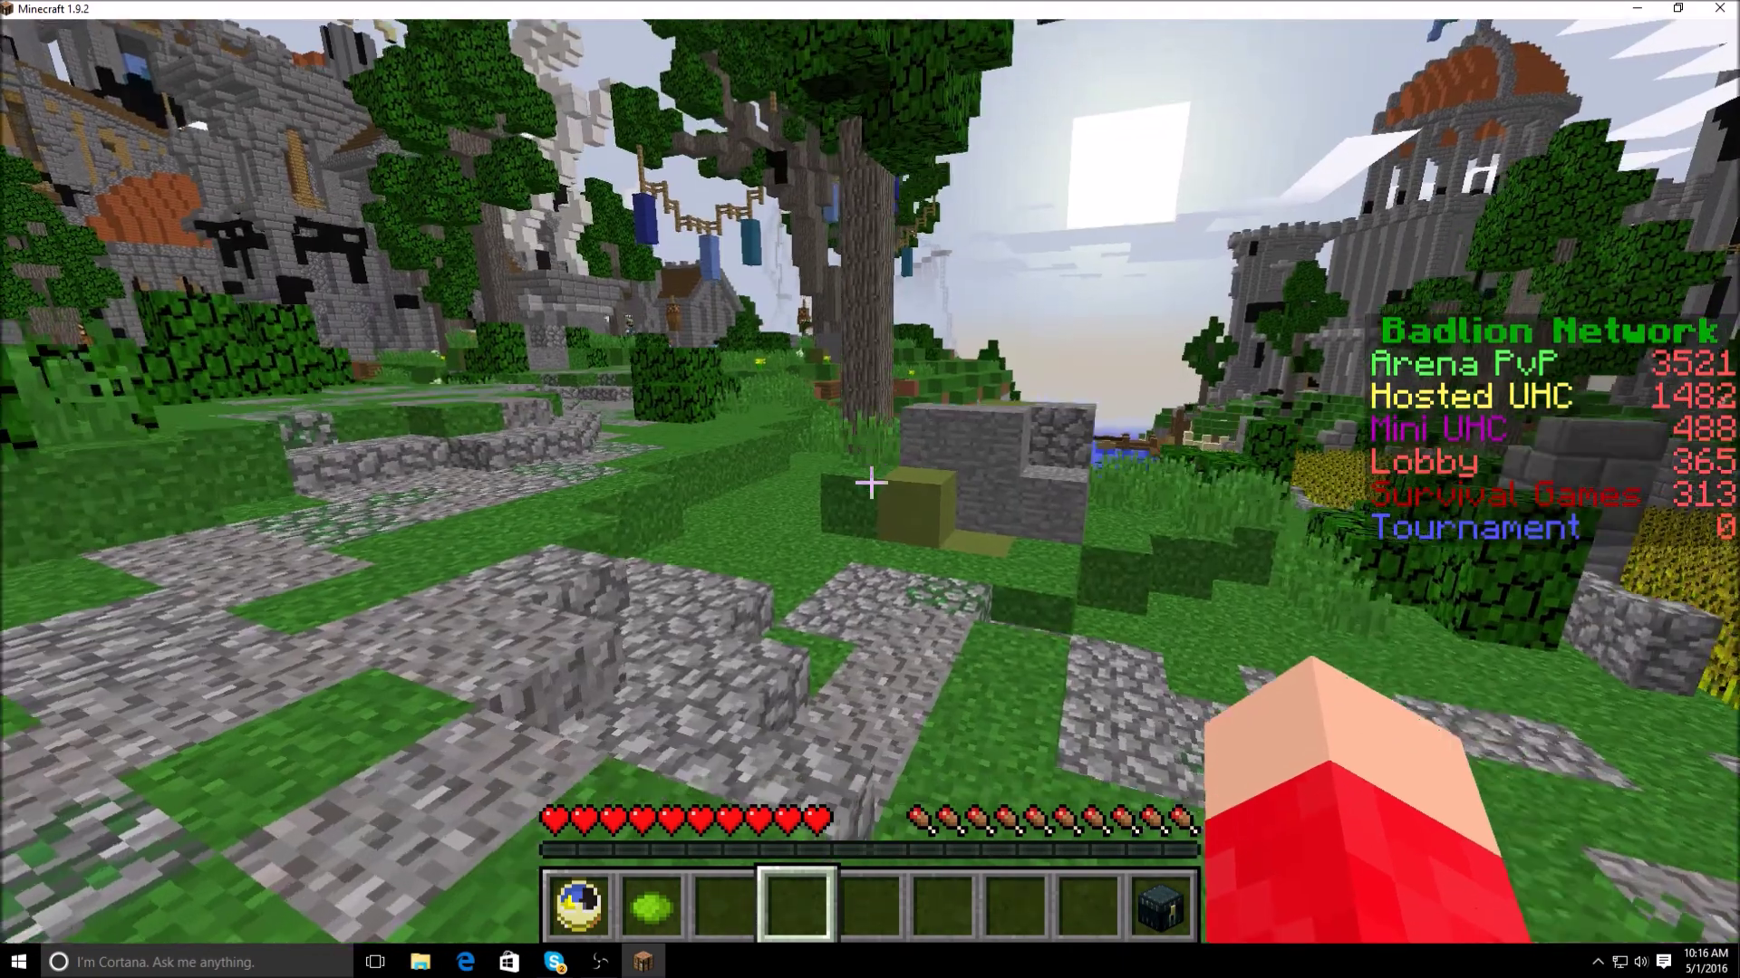
key(w)
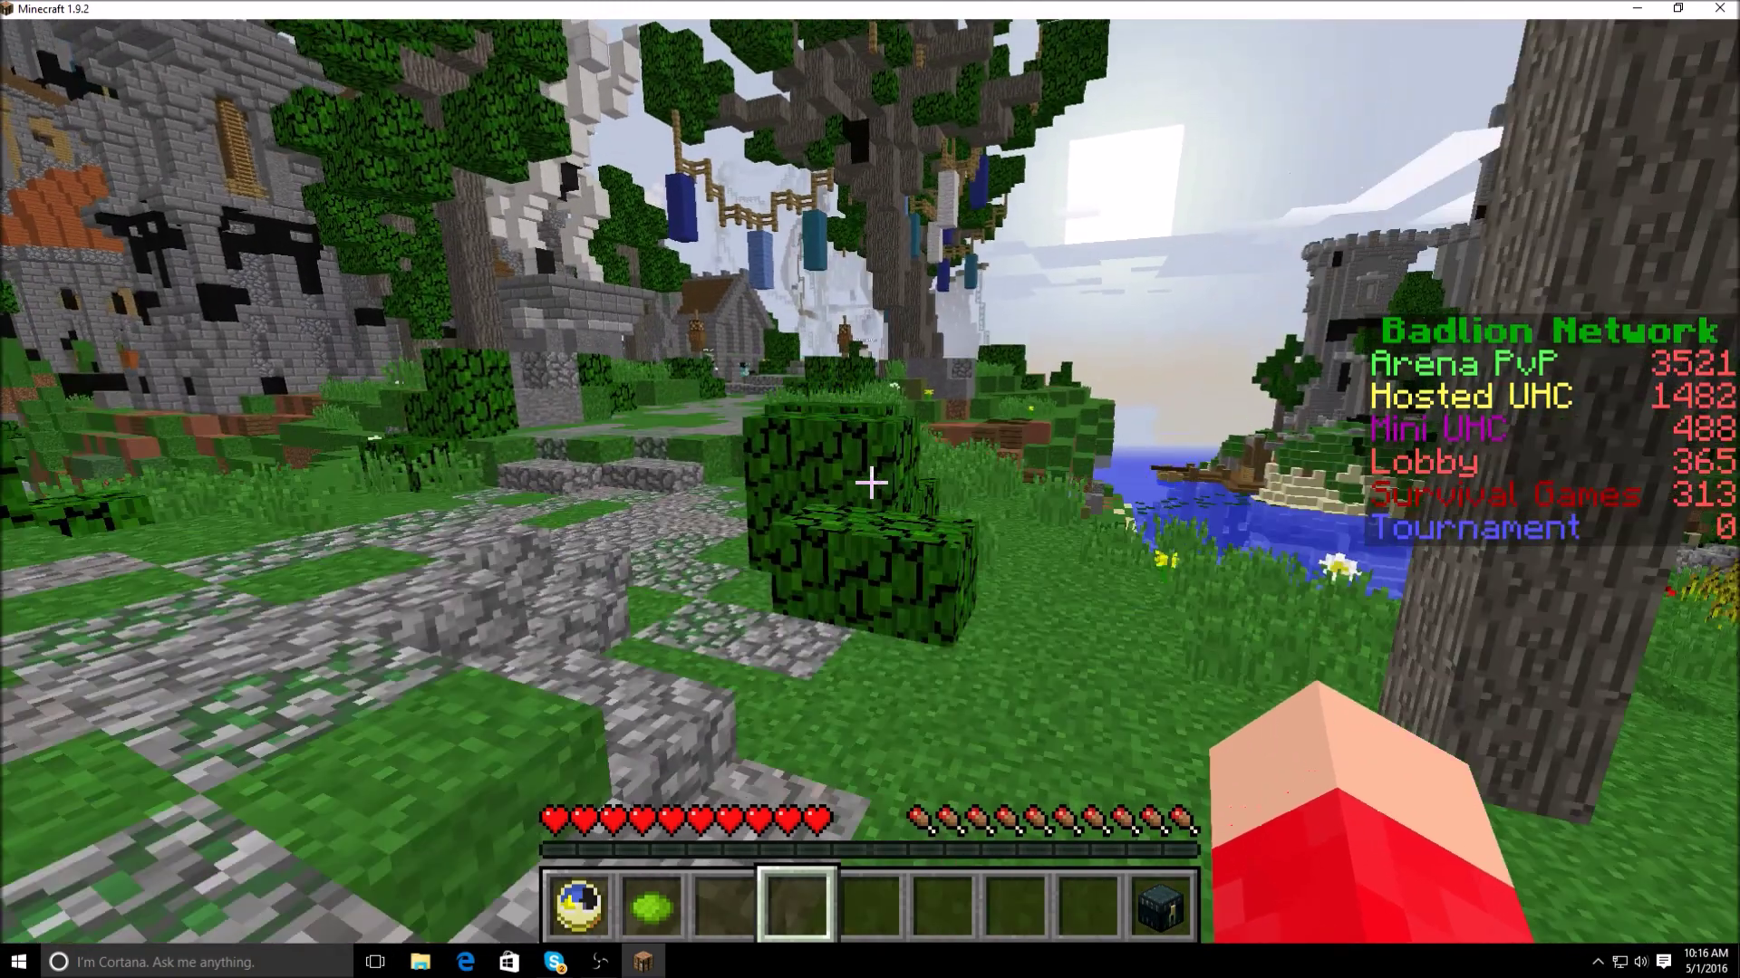
key(w)
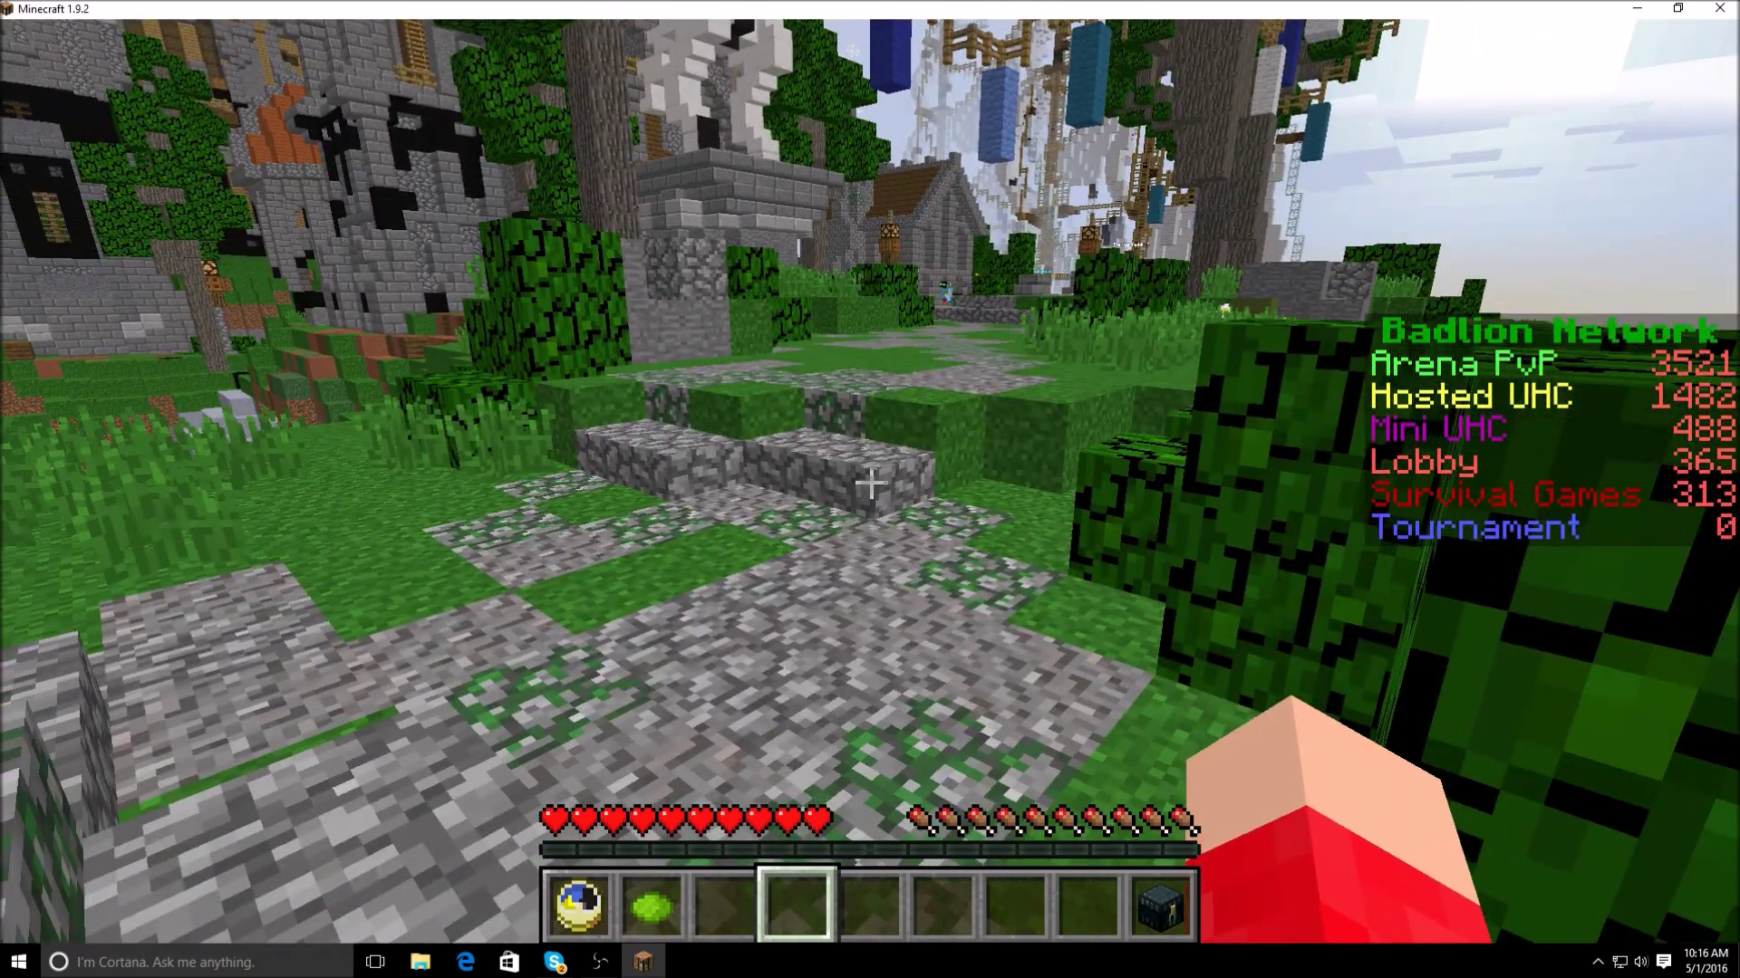
key(w)
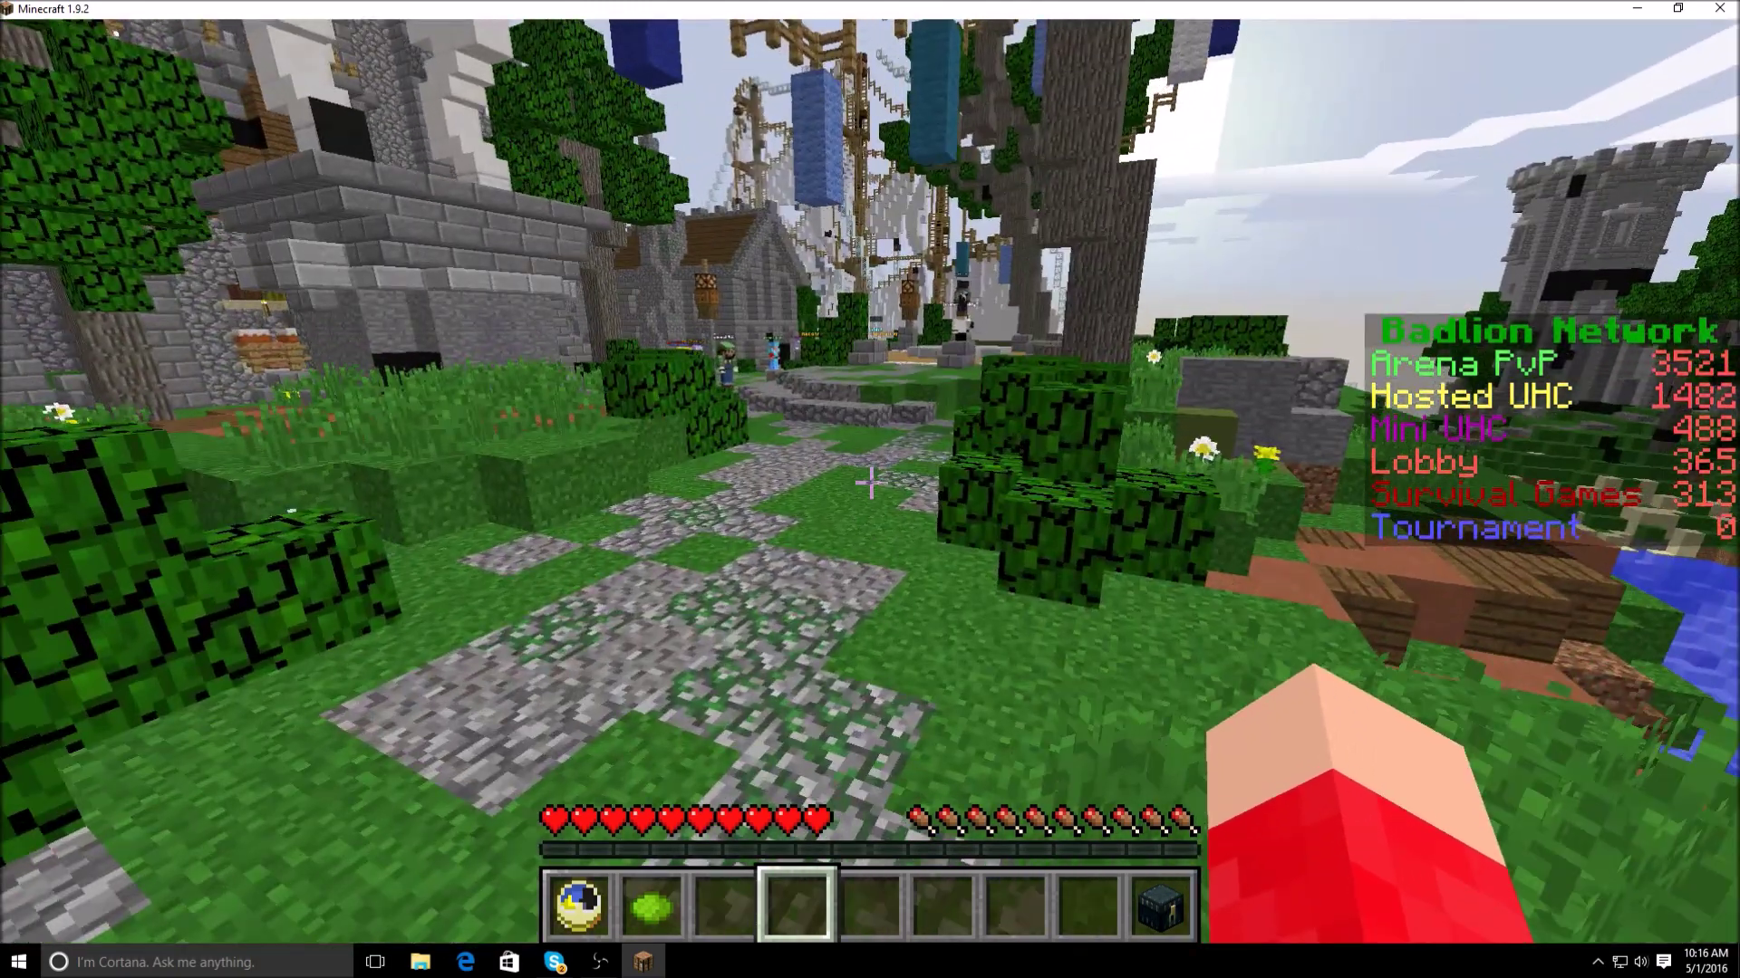
key(w)
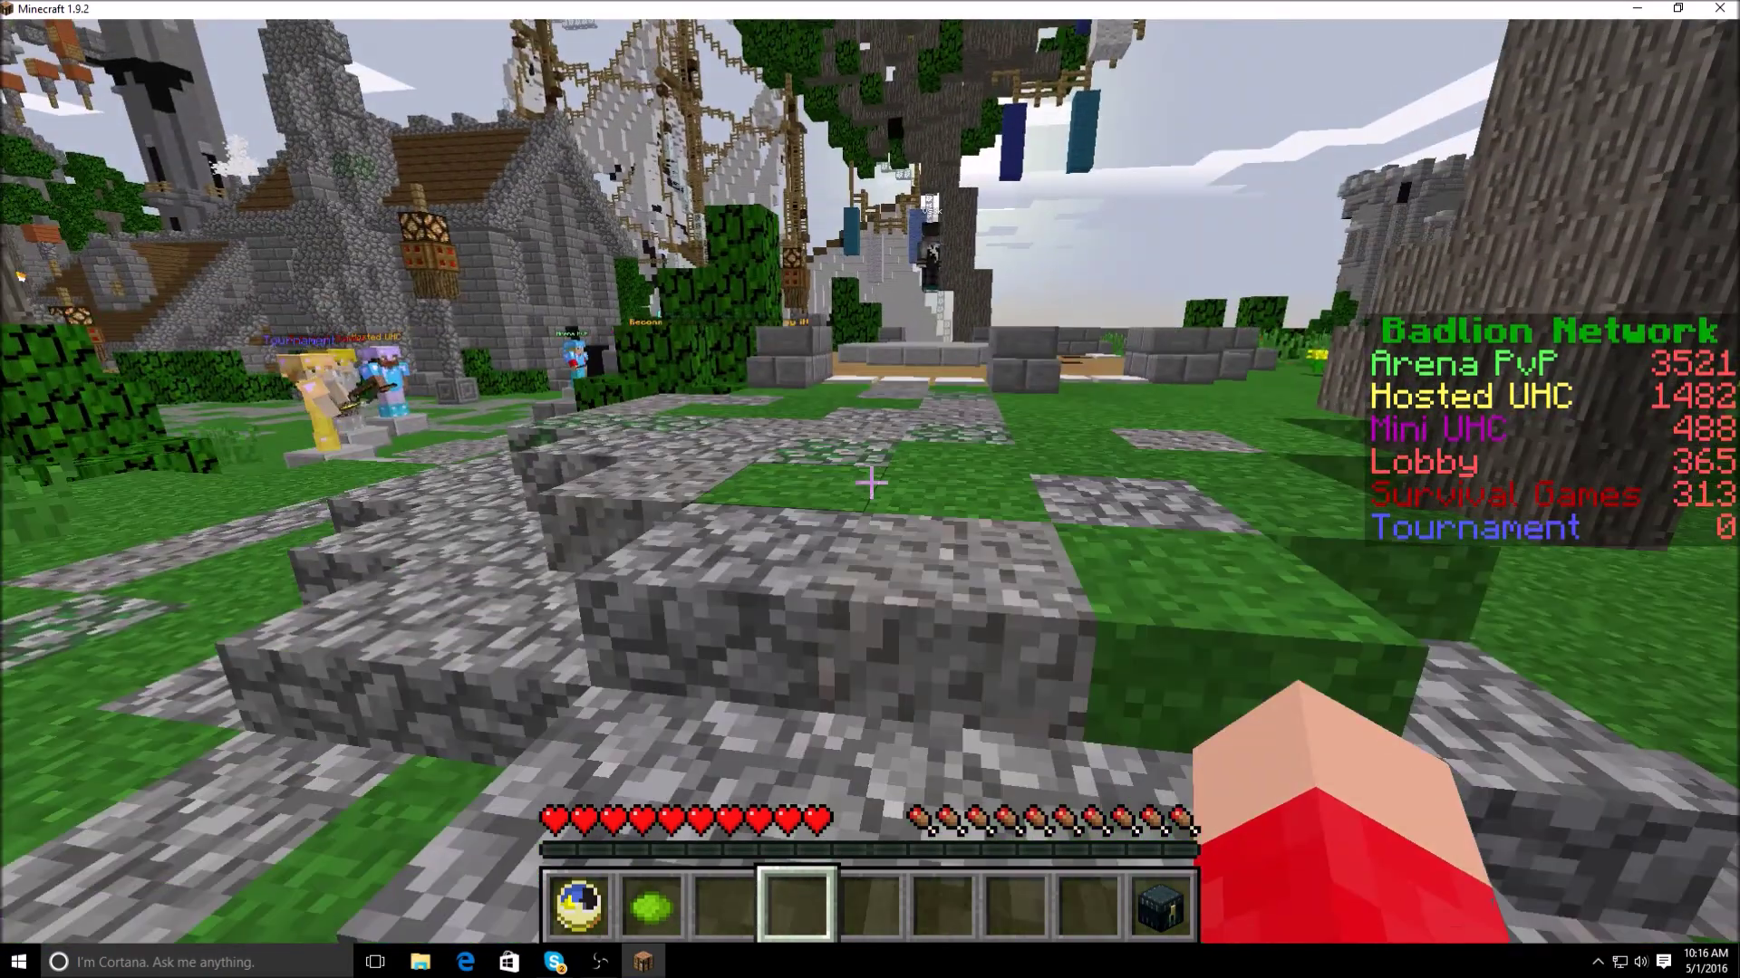
key(w)
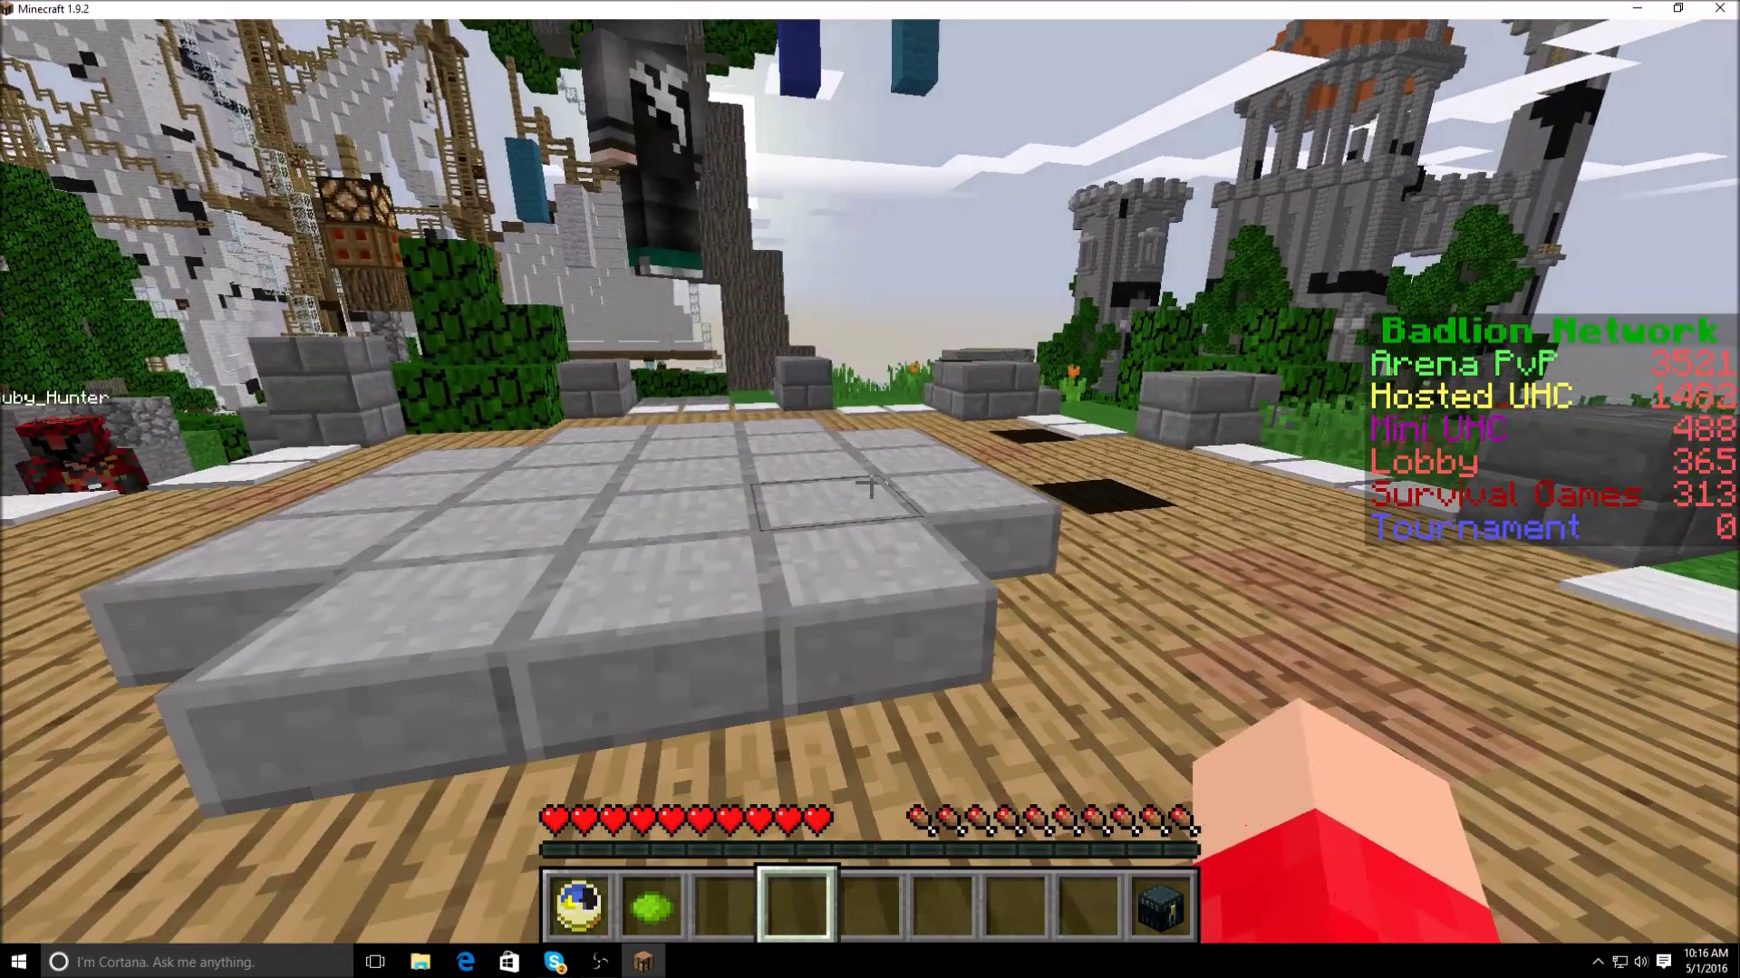
key(w)
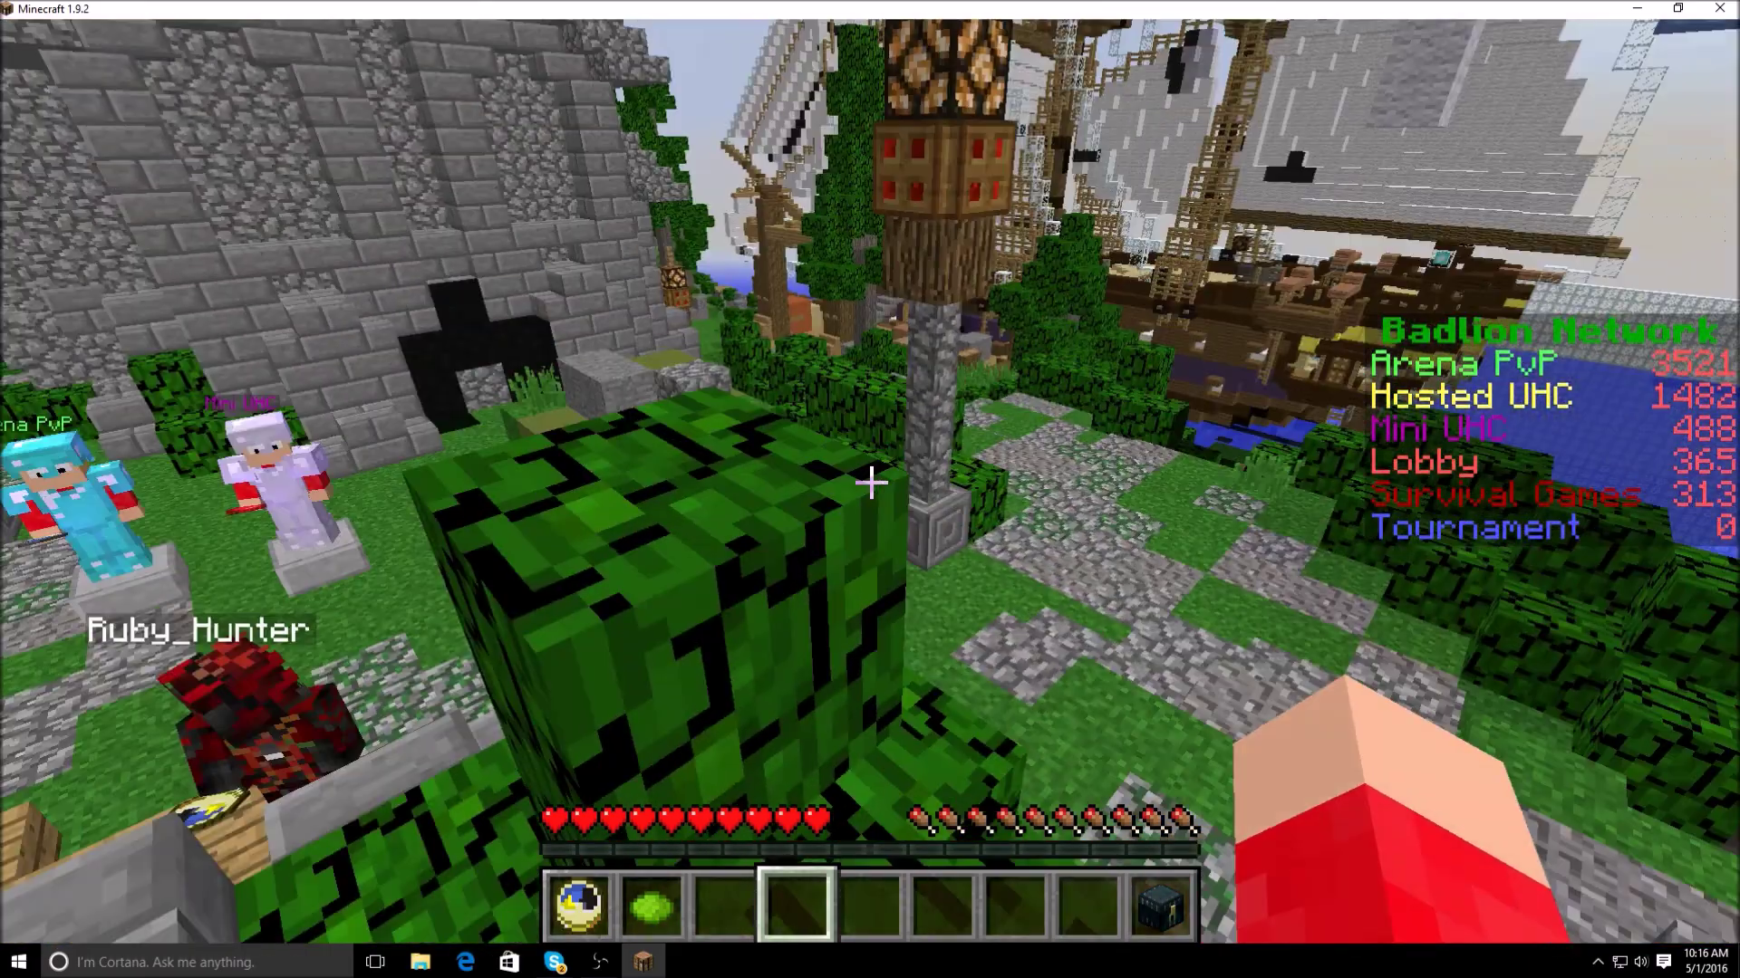
key(w)
key(w)
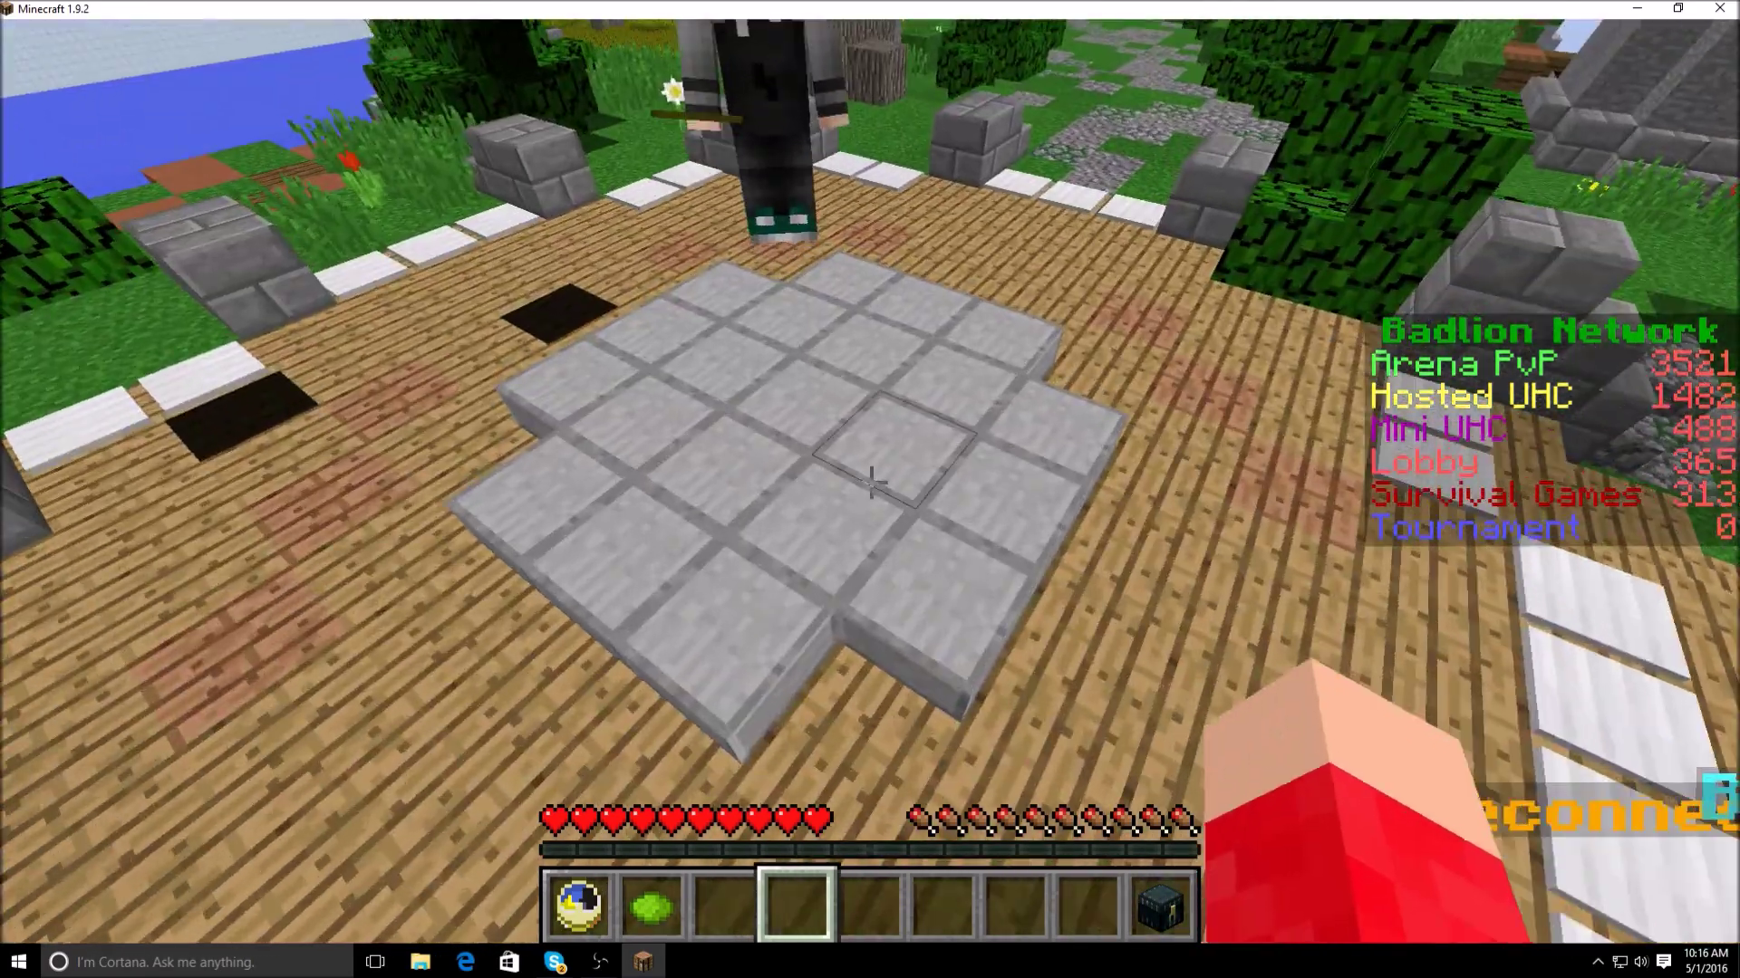
key(w)
key(w)
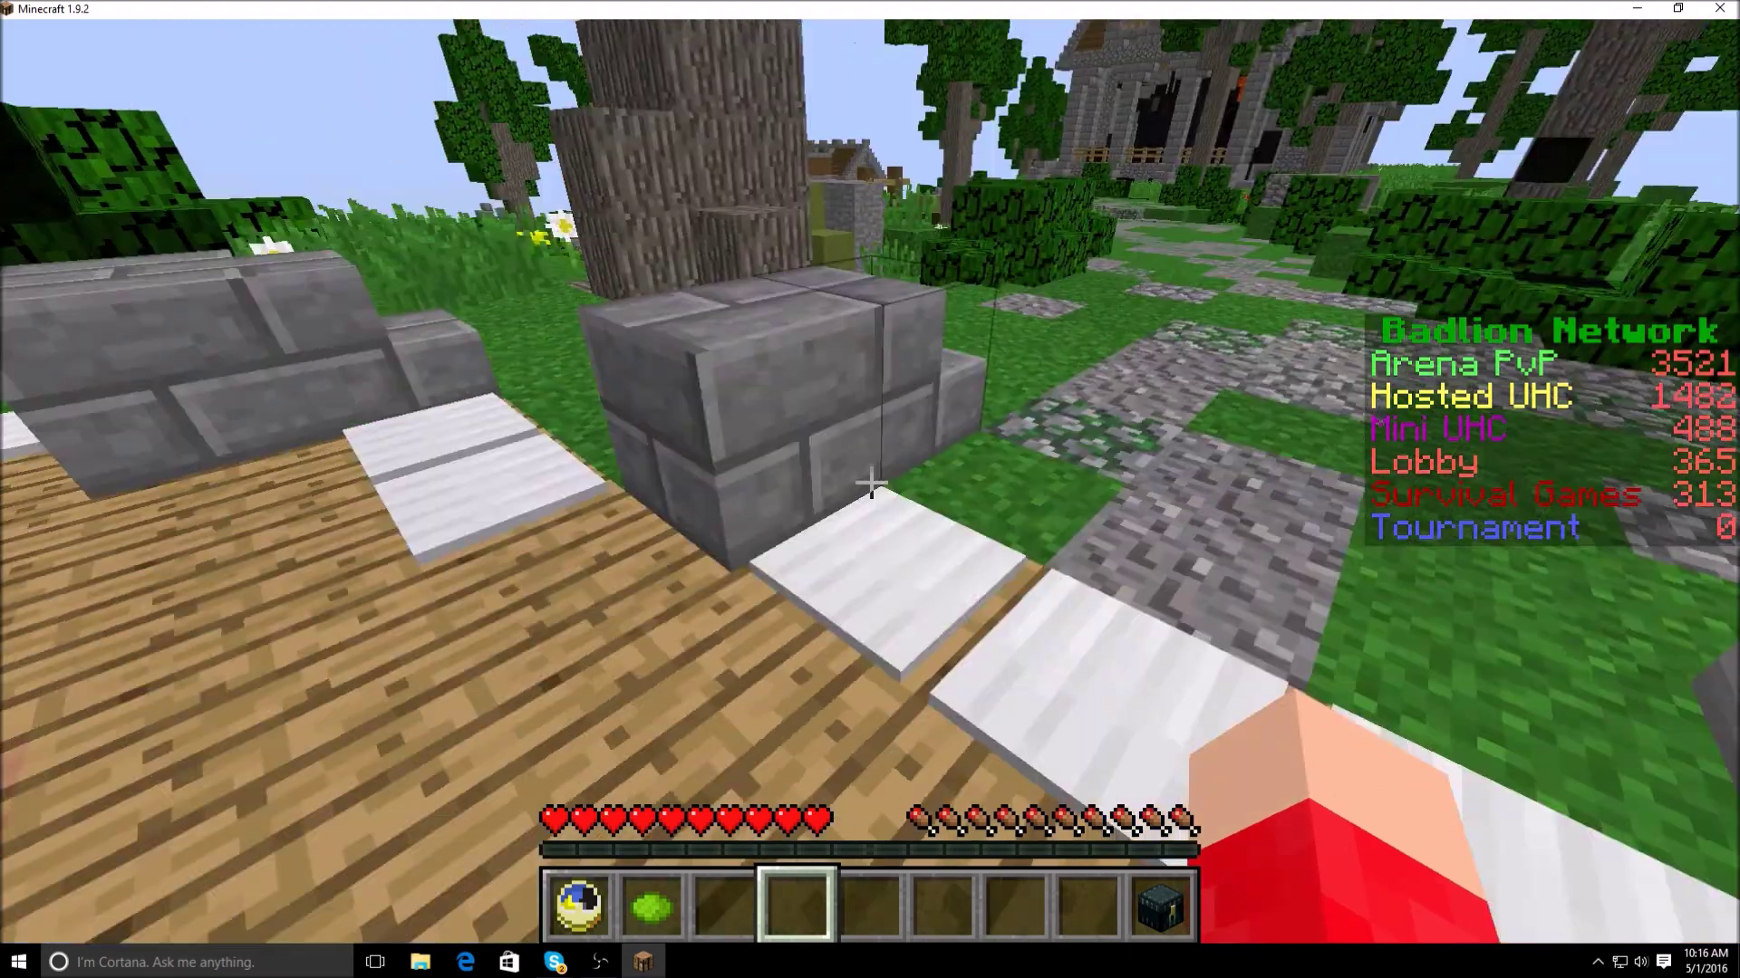
key(w)
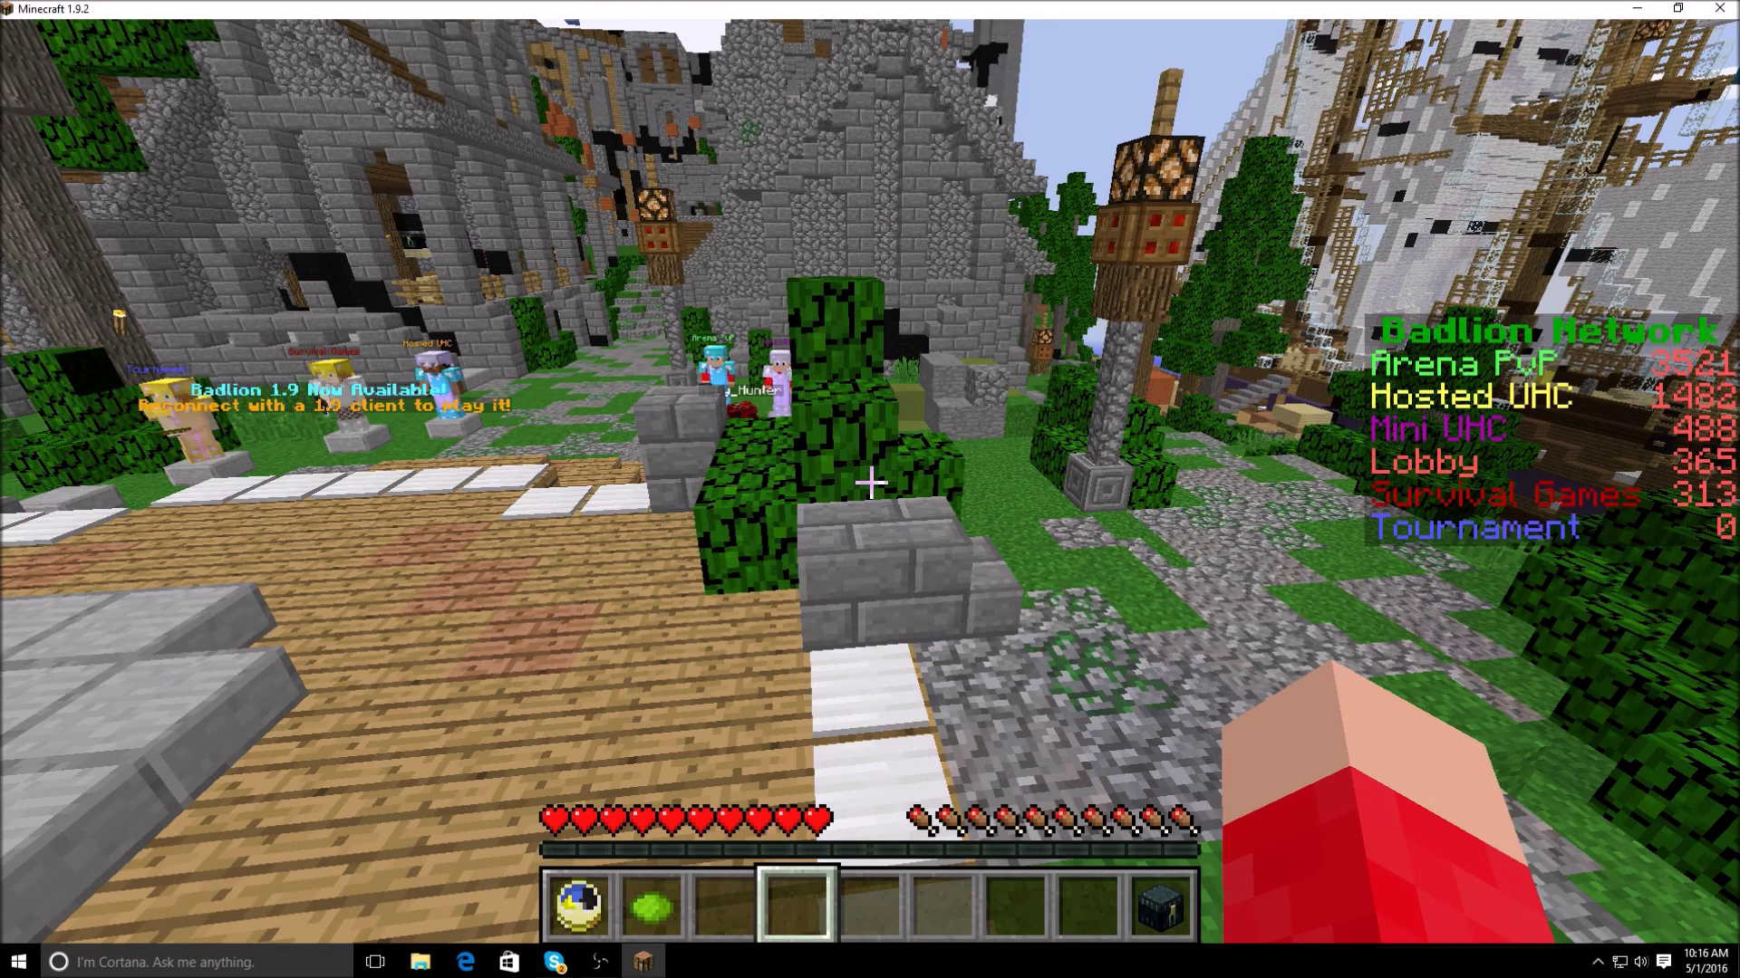
key(w)
key(w)
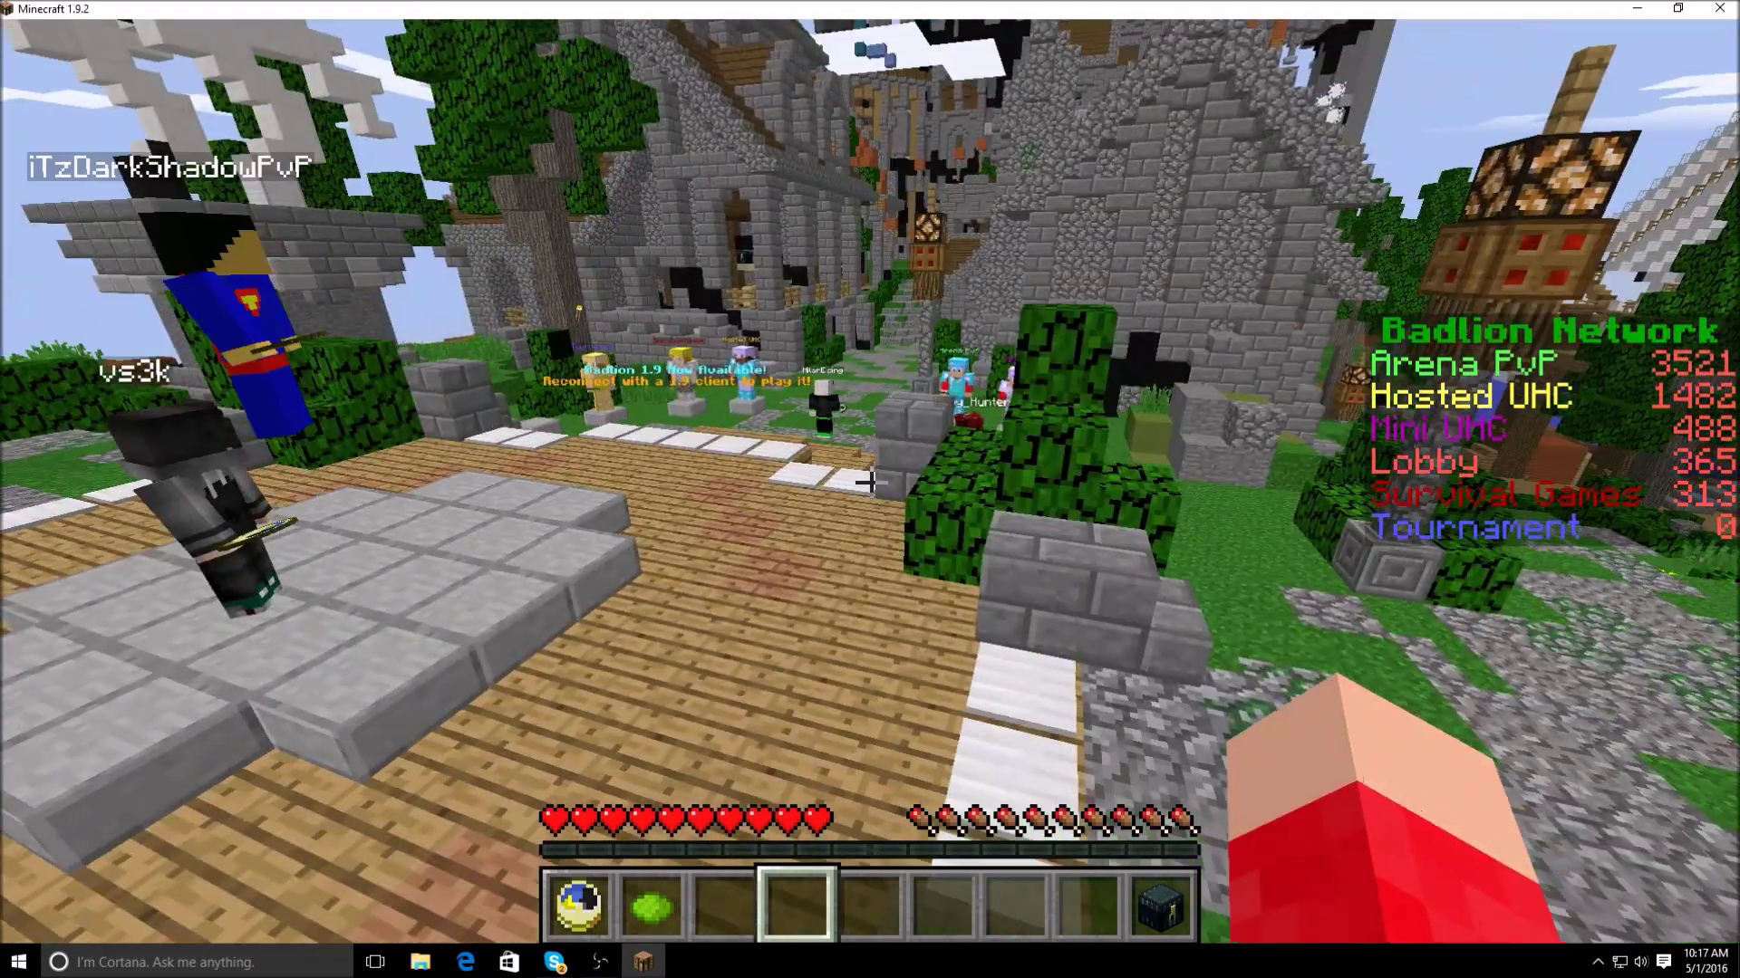
key(w)
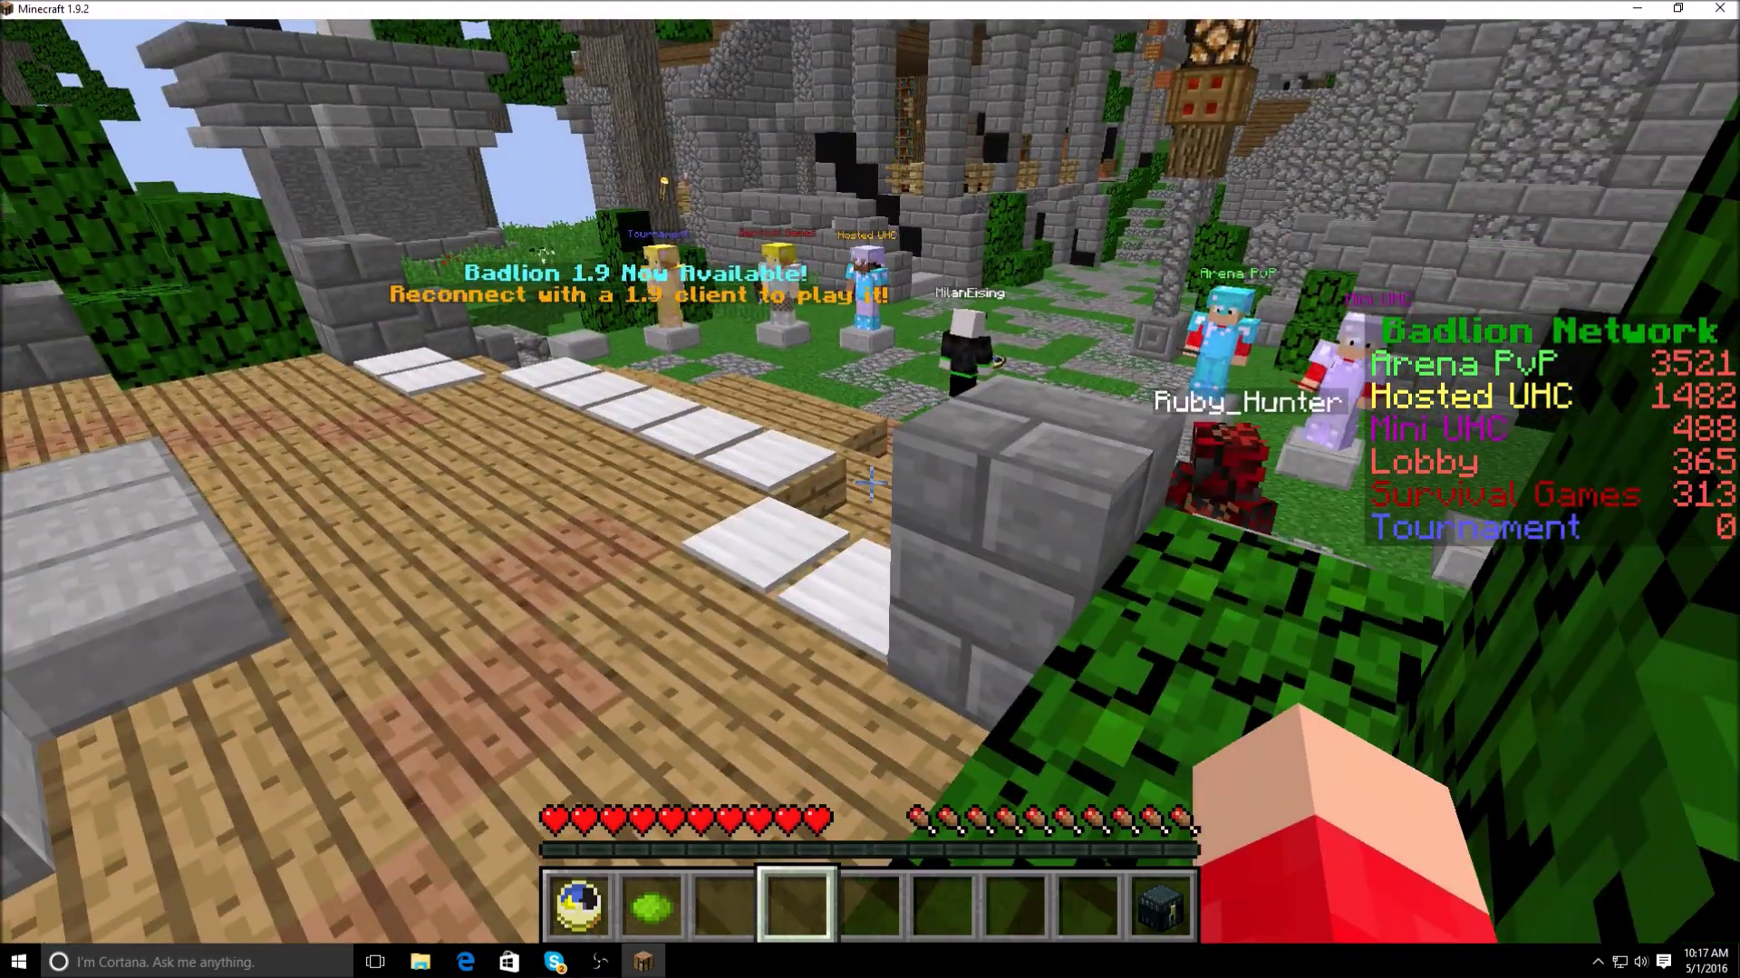
key(w)
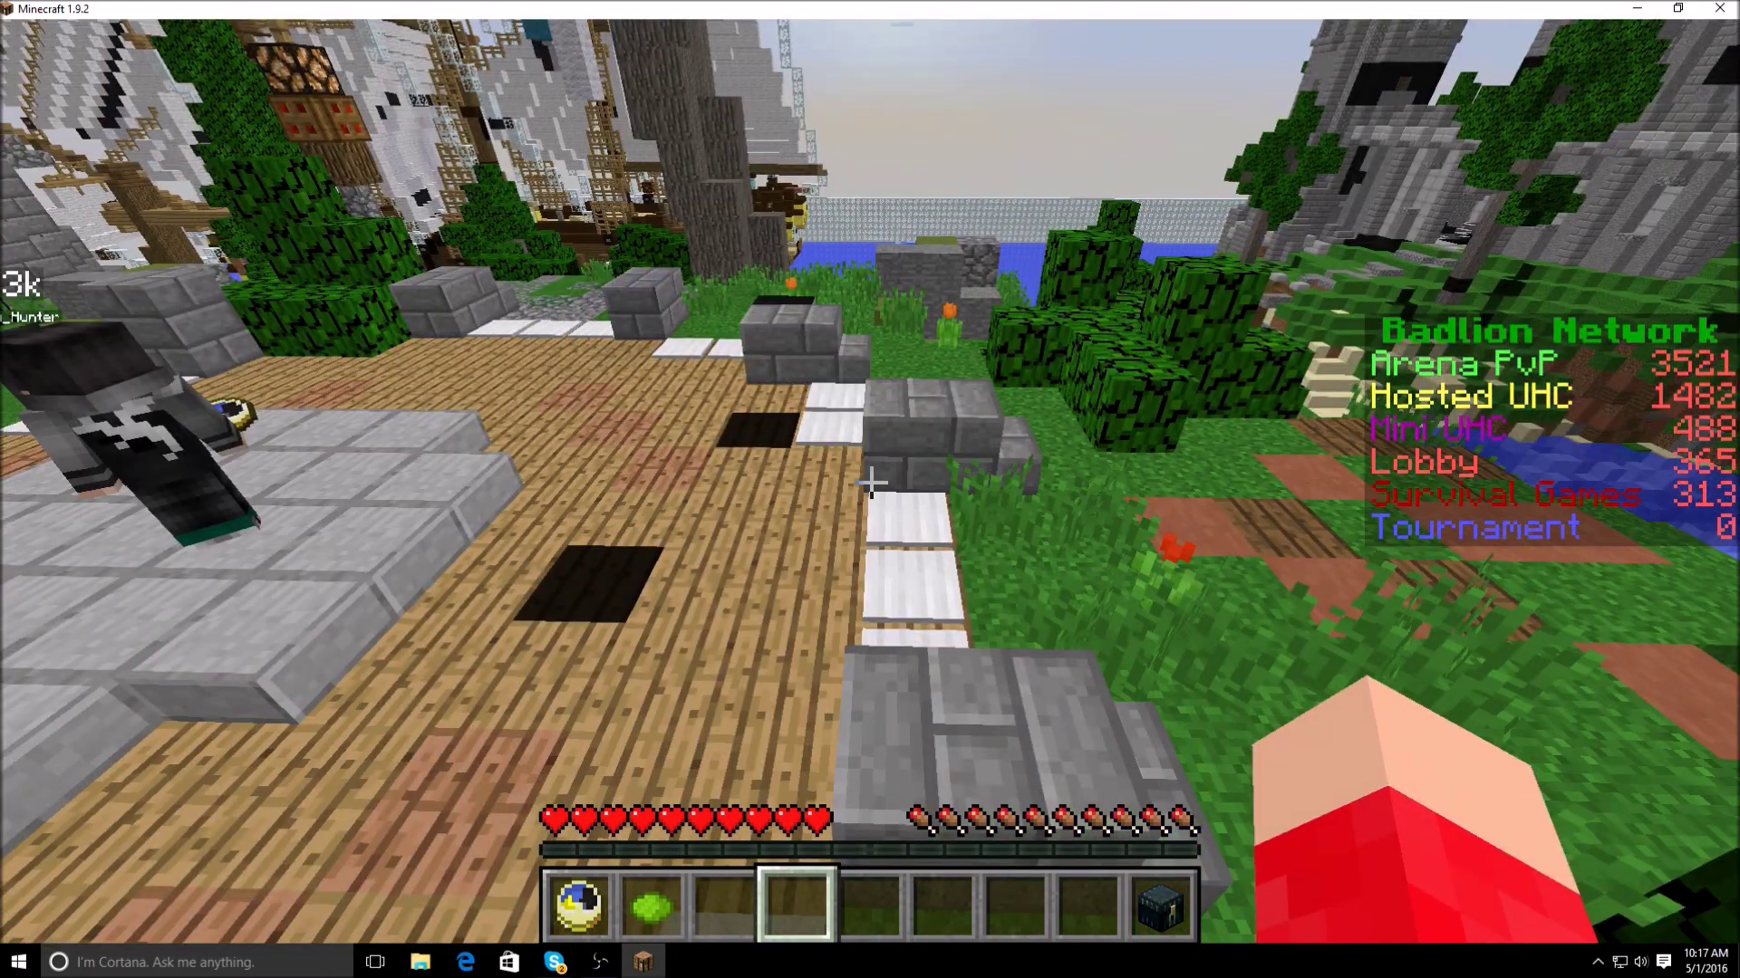
Open the player inventory, restore the Minecraft window to its smaller size, and reposition it just below the recorder's title bar.
key(e)
click(1680, 8)
drag(1071, 268, 1094, 134)
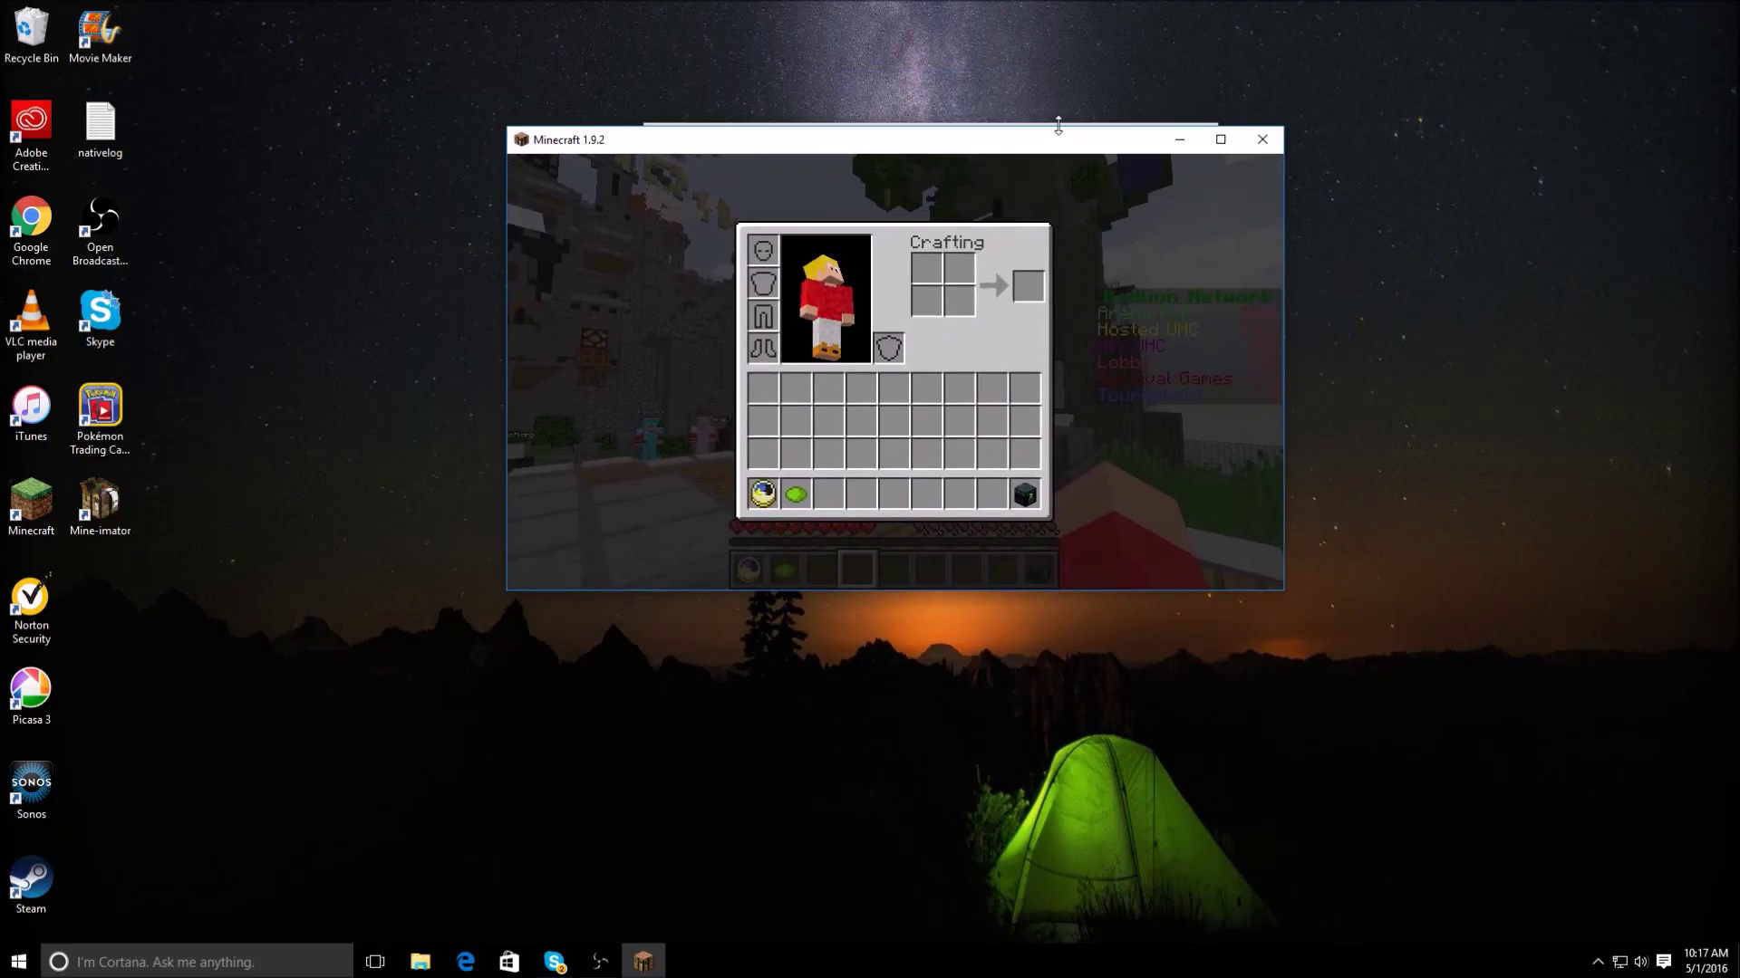
click(1059, 125)
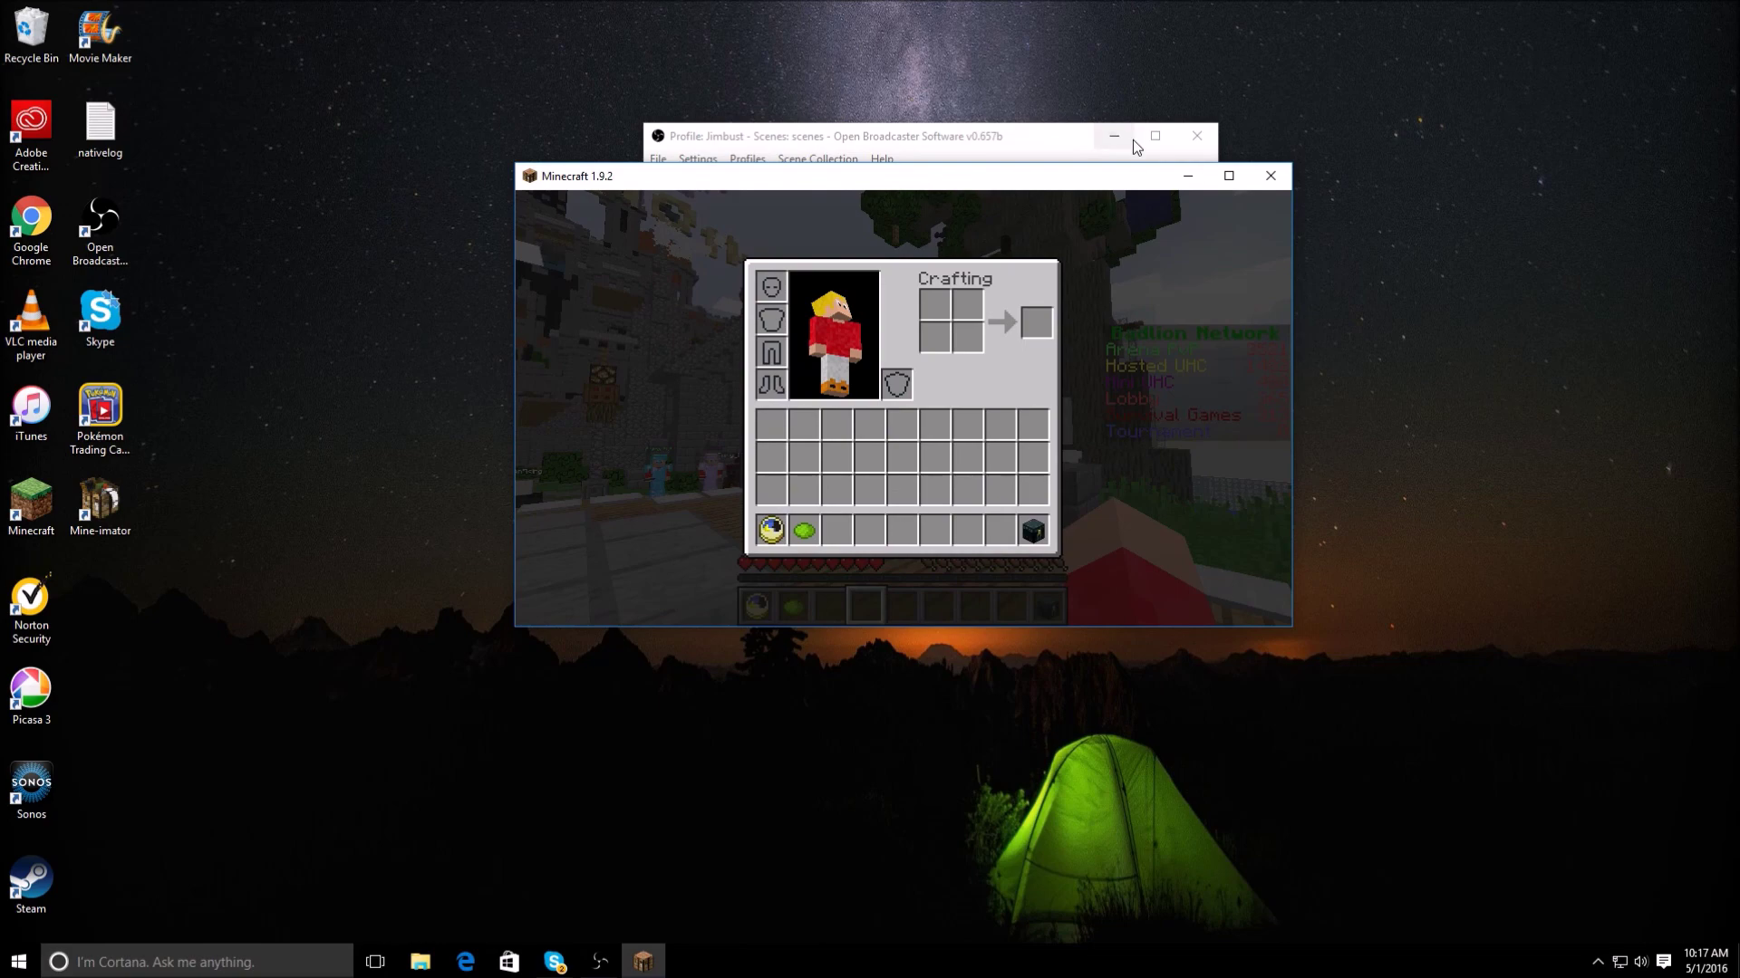